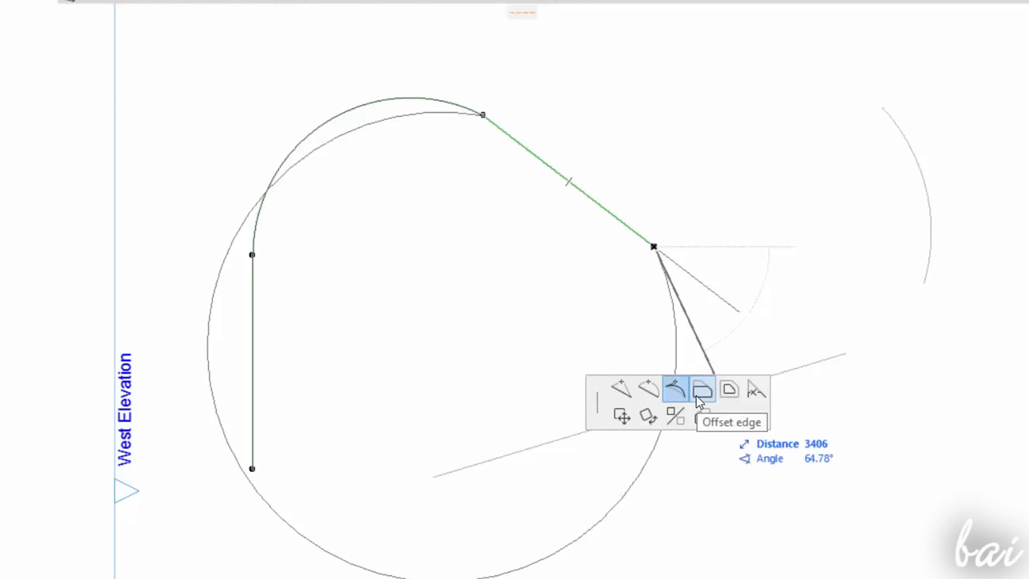
{"action": "left_click", "coordinate": [701, 395]}
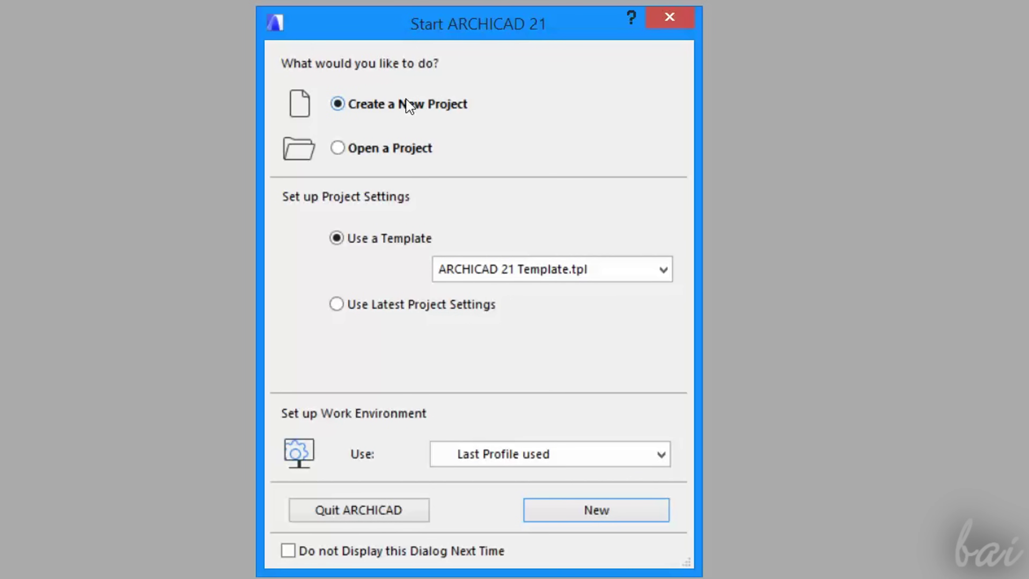
{"action": "left_click", "coordinate": [361, 150]}
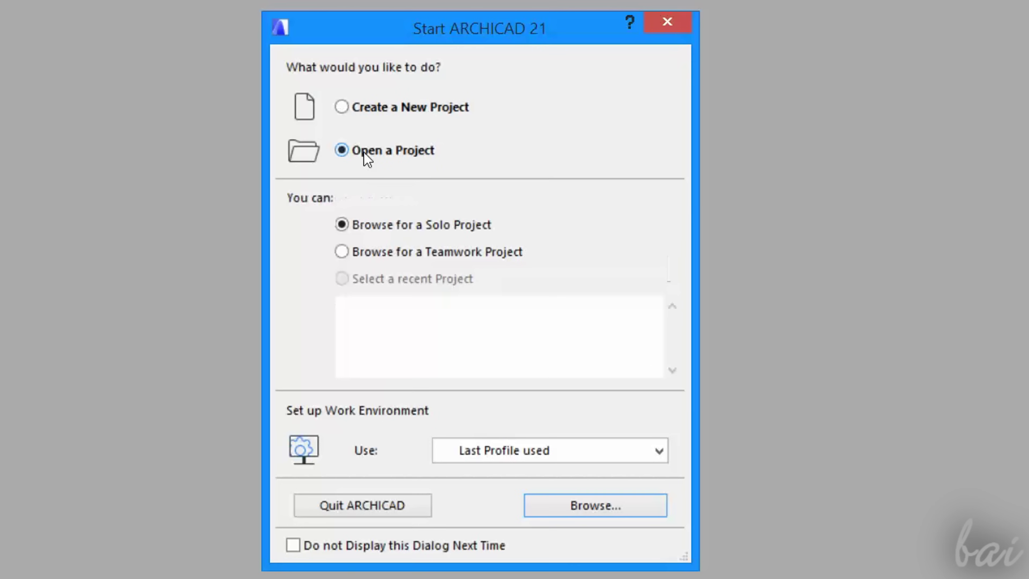
{"action": "left_click", "coordinate": [563, 506]}
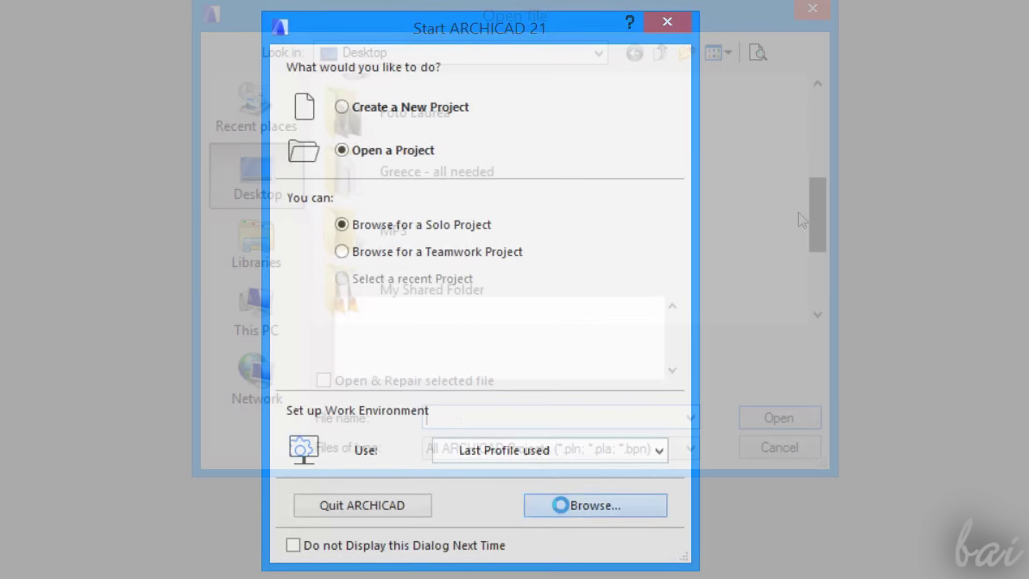
{"action": "left_click", "coordinate": [779, 447]}
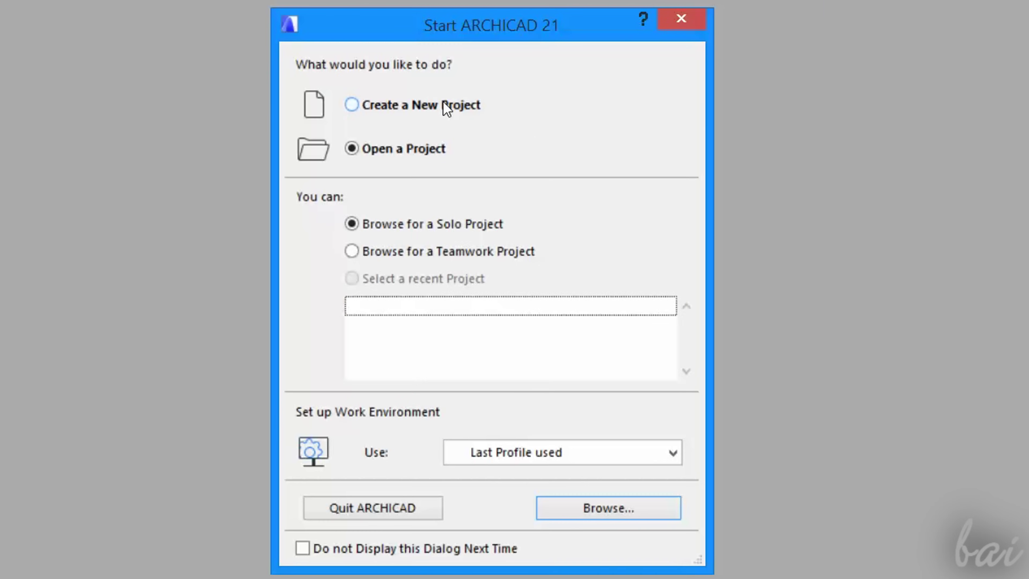
Create a new project using the ARCHICAD 21 Template.tpl template
{"action": "left_click", "coordinate": [446, 106]}
{"action": "left_click", "coordinate": [550, 275]}
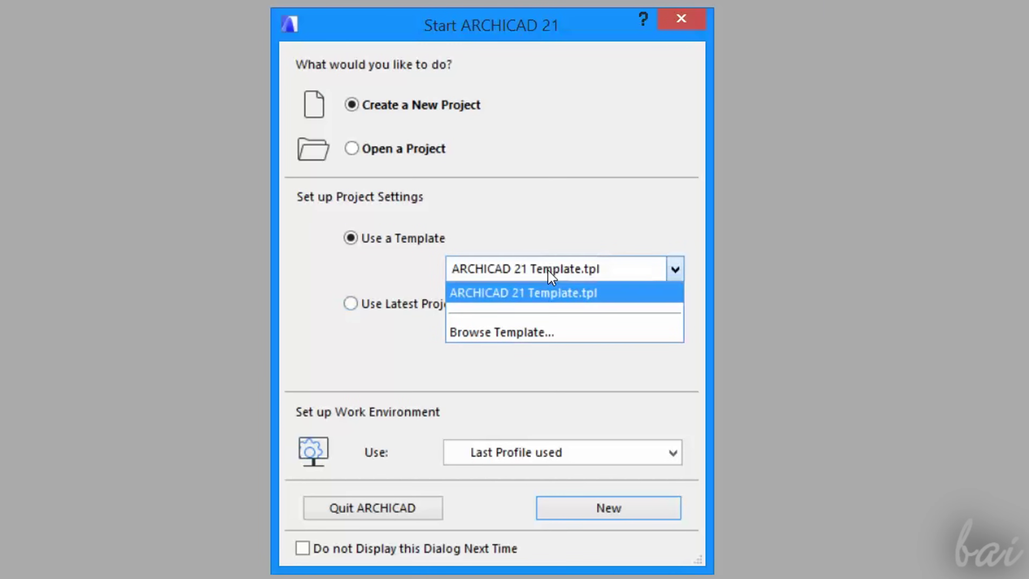
{"action": "left_click", "coordinate": [550, 253]}
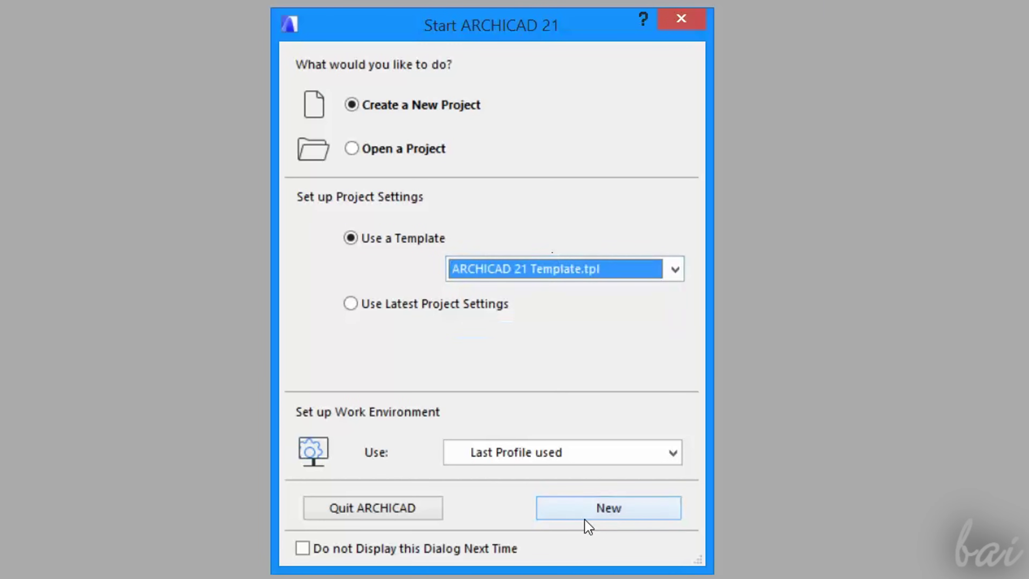
{"action": "left_click", "coordinate": [628, 512]}
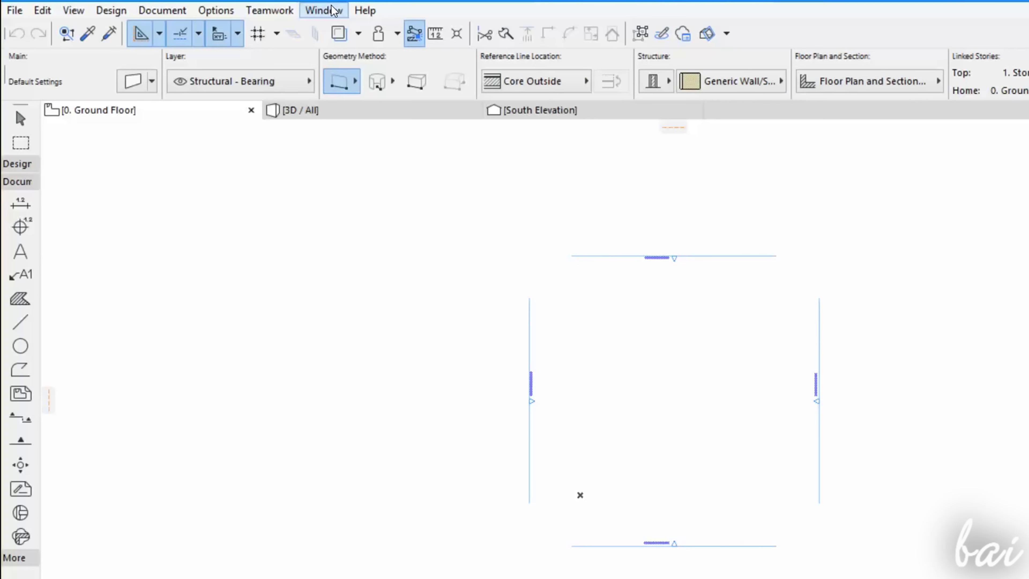
{"action": "left_click", "coordinate": [334, 10]}
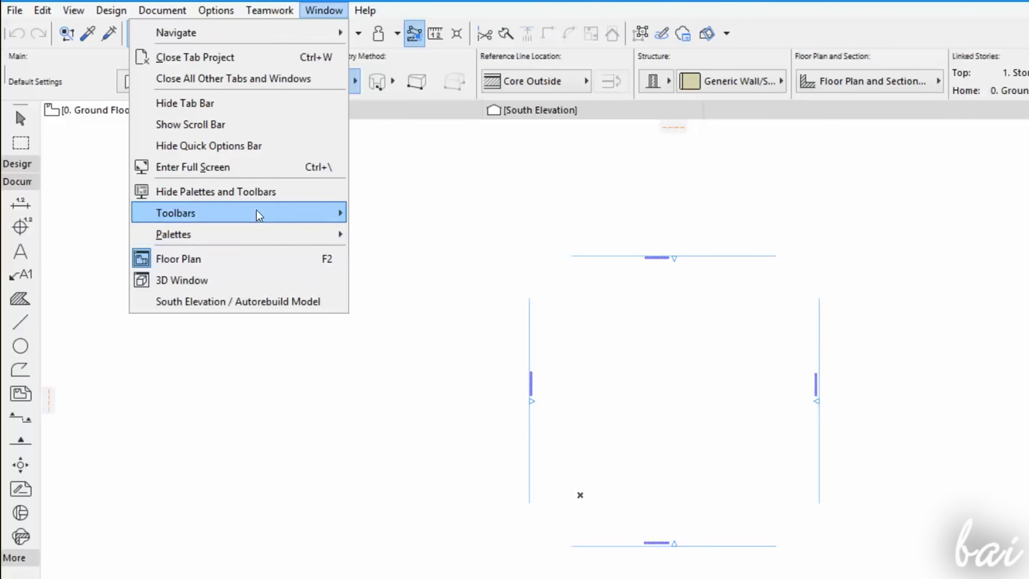
{"action": "mouse_move", "coordinate": [260, 219]}
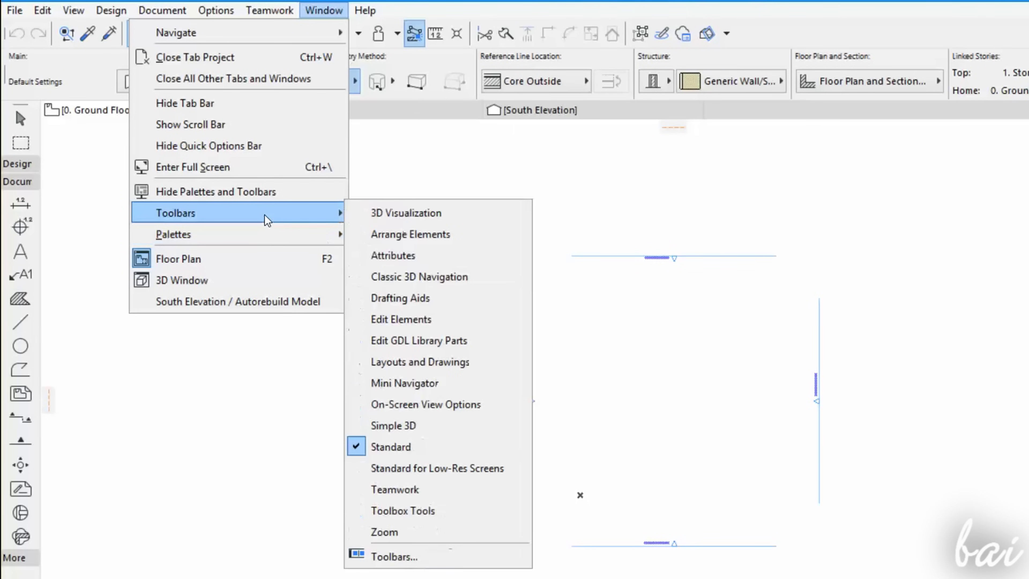
{"action": "mouse_move", "coordinate": [310, 234]}
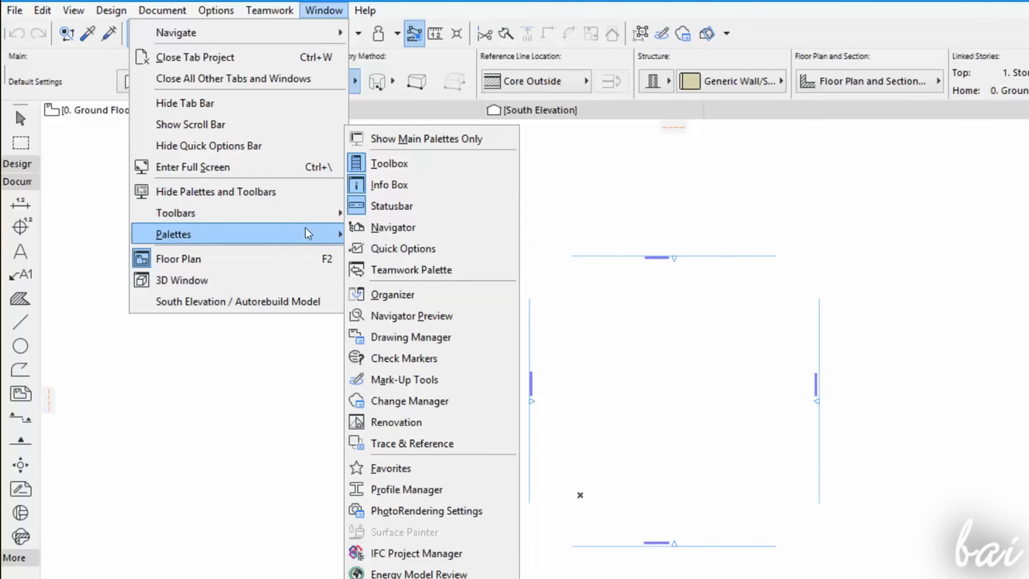
{"action": "left_click", "coordinate": [600, 224]}
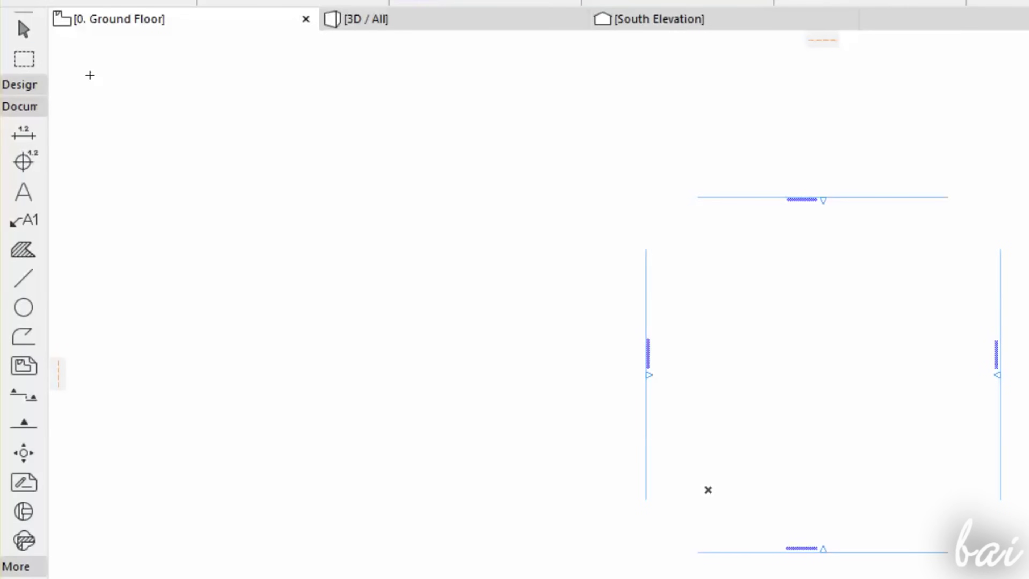
Examine which drawing tools are offered in the Design and Document groups of the toolbox
{"action": "left_click", "coordinate": [23, 59]}
{"action": "left_click", "coordinate": [15, 85]}
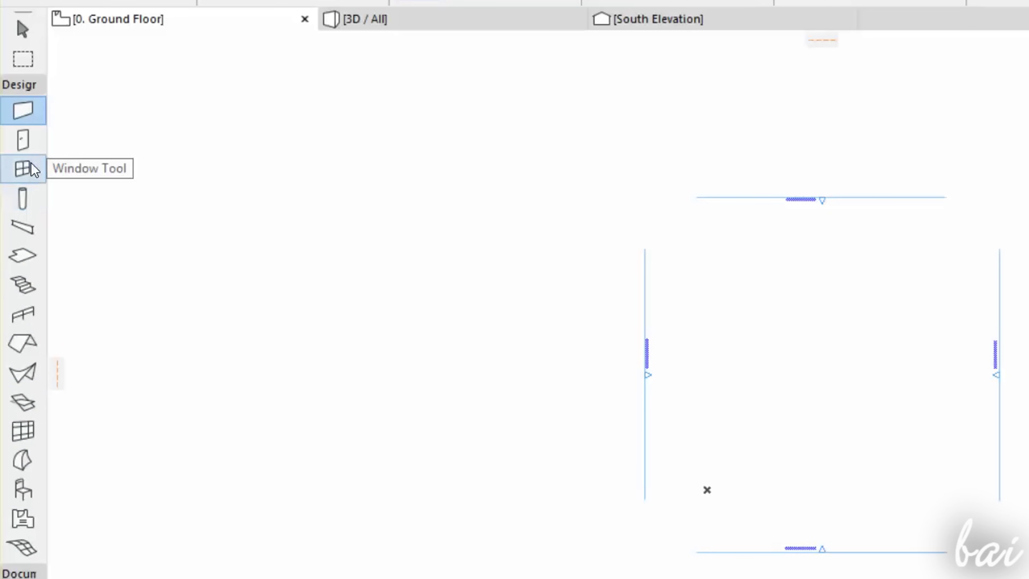
{"action": "left_click", "coordinate": [22, 85]}
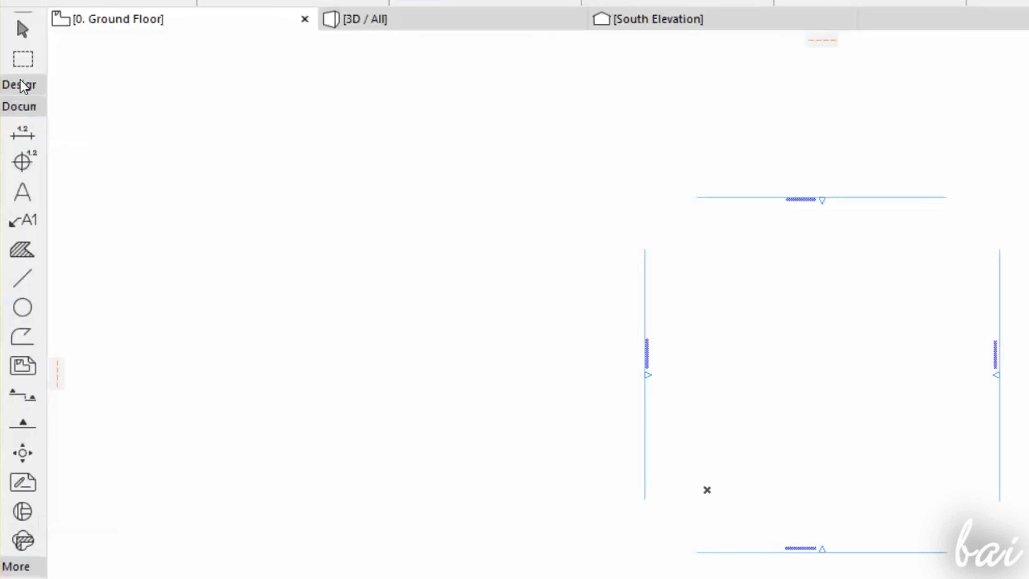
{"action": "left_click", "coordinate": [27, 113]}
{"action": "left_click", "coordinate": [26, 113]}
{"action": "left_click", "coordinate": [28, 113]}
{"action": "left_click", "coordinate": [29, 114]}
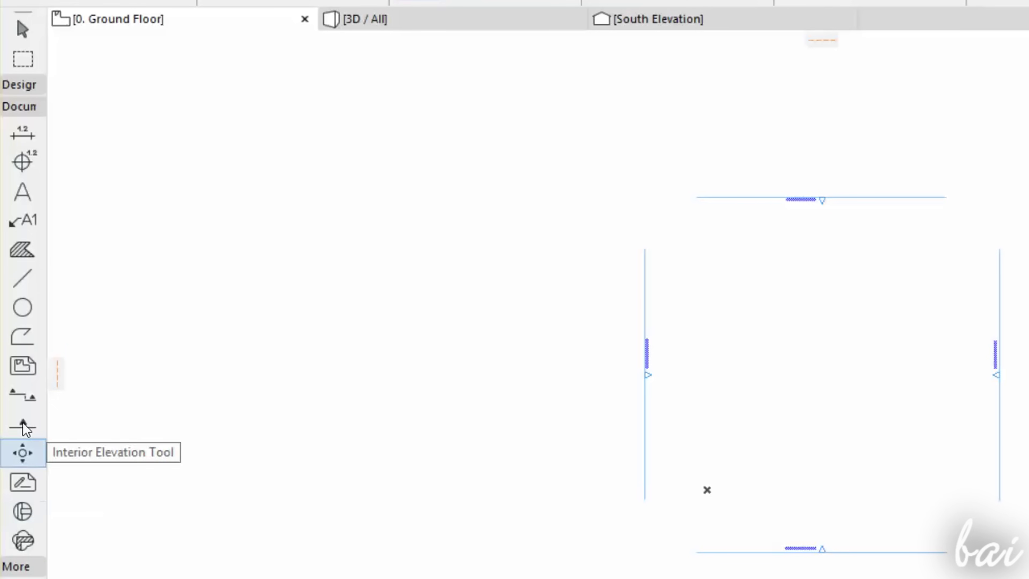
{"action": "left_click", "coordinate": [16, 87]}
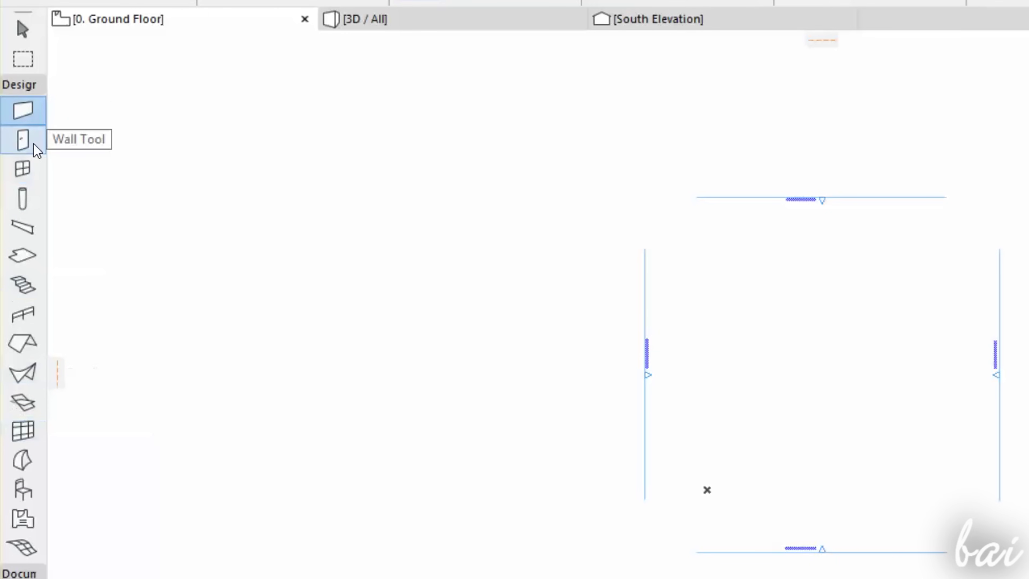
Draw a single straight line with the Line tool, sloping upward to the right between the four elevation markers on the ground floor
{"action": "key", "text": "l"}
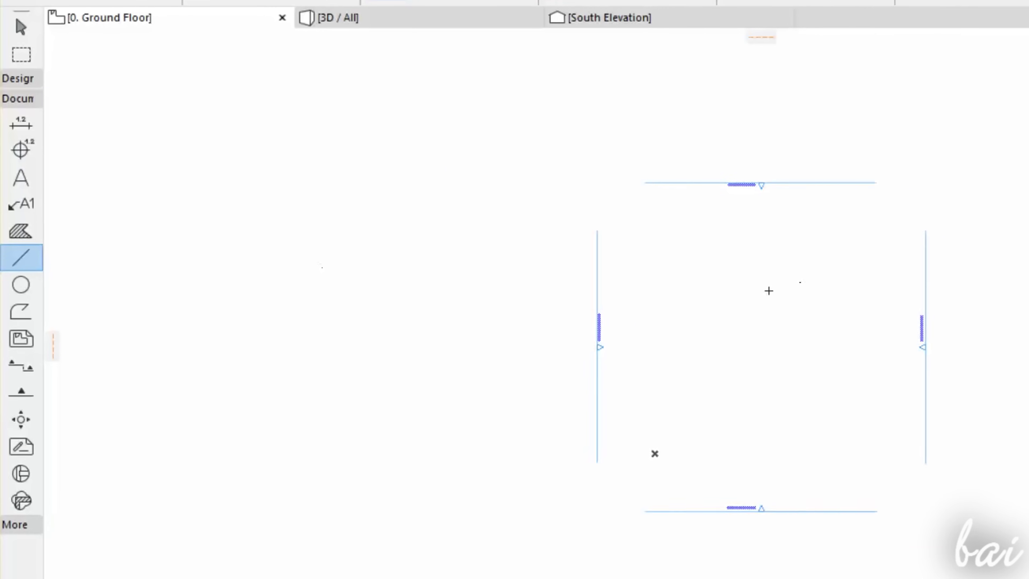
{"action": "scroll", "coordinate": [769, 290], "scroll_direction": "up", "scroll_amount": 3}
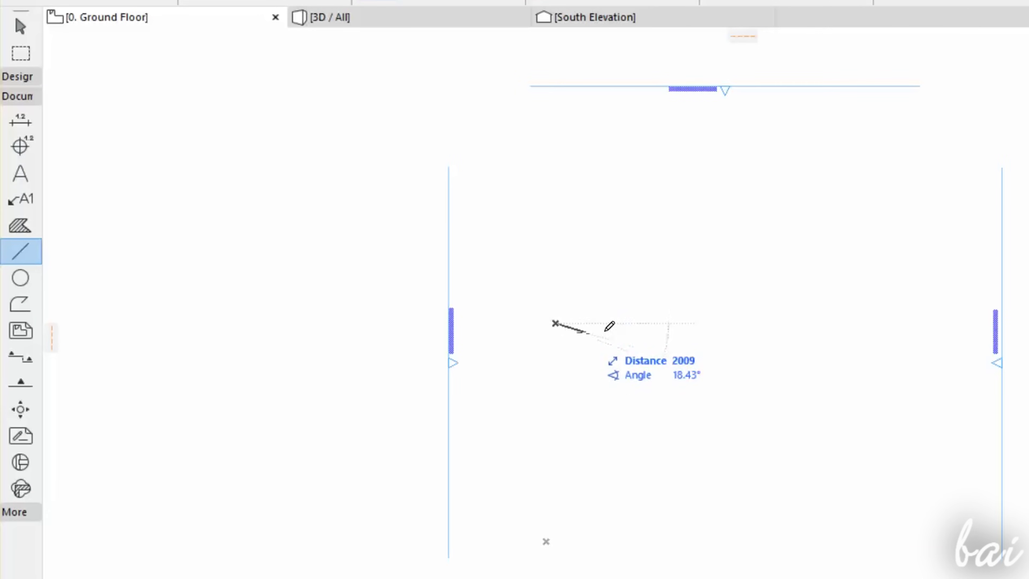
{"action": "left_click", "coordinate": [850, 156]}
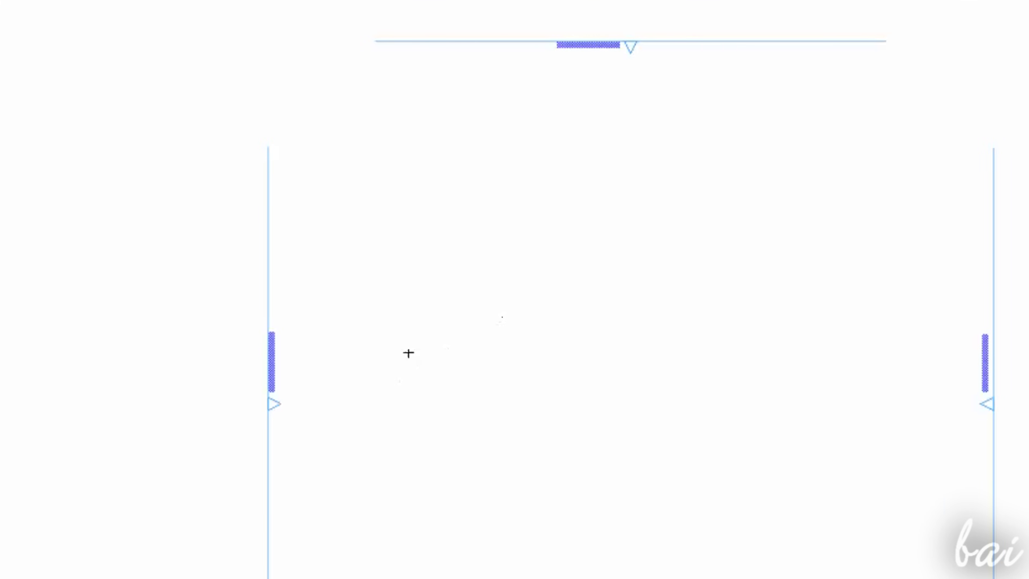
{"action": "left_click", "coordinate": [409, 352]}
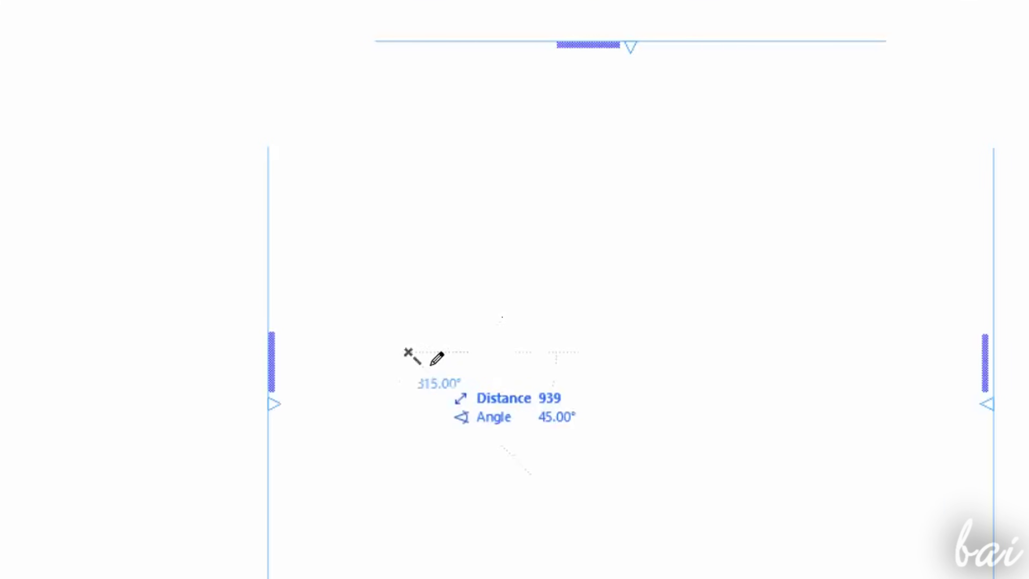
{"action": "left_click", "coordinate": [795, 134]}
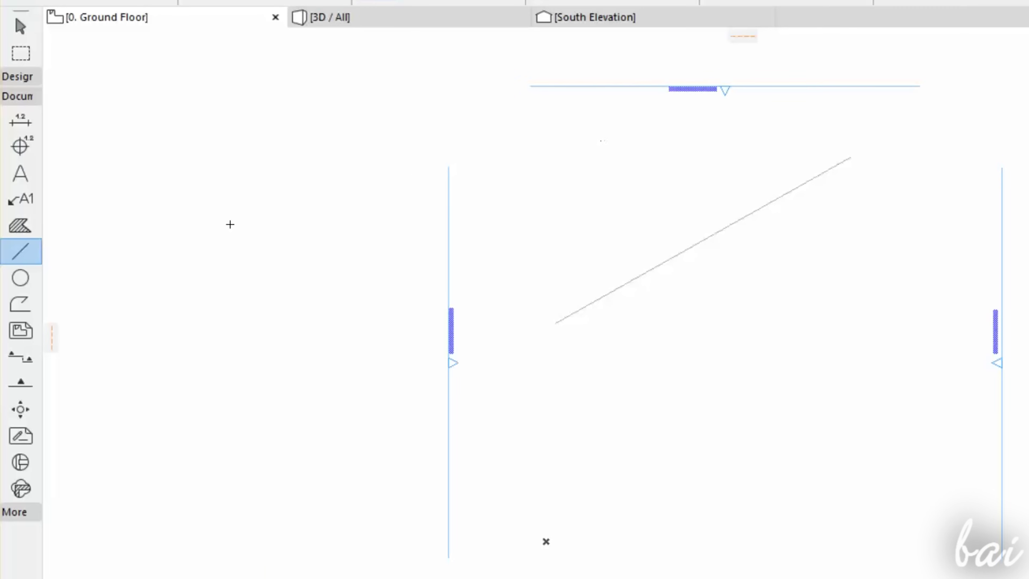
Draw a circular arc by centre, start and end point below the right half of the sloping line
{"action": "left_click", "coordinate": [21, 278]}
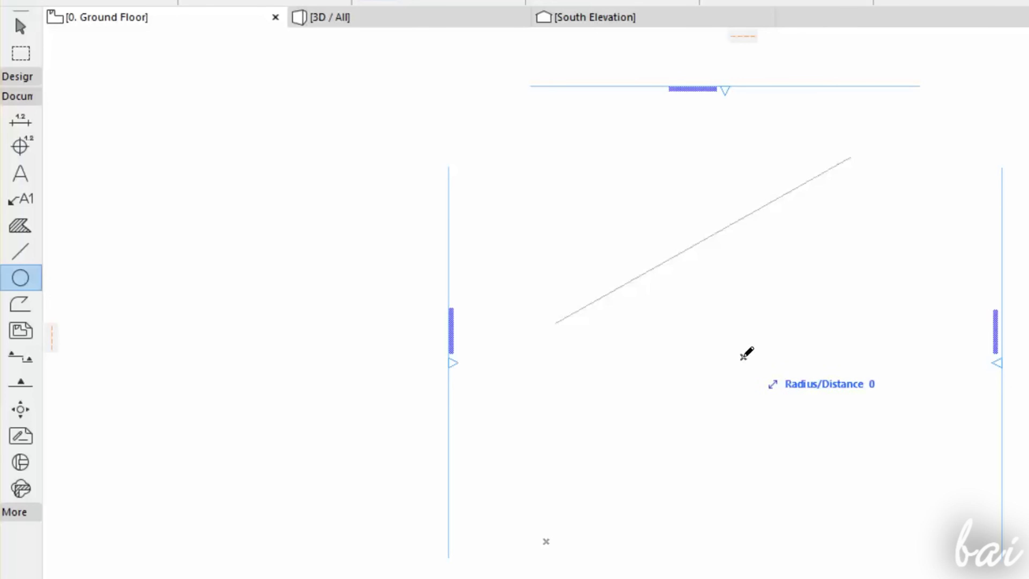
{"action": "left_click", "coordinate": [827, 274]}
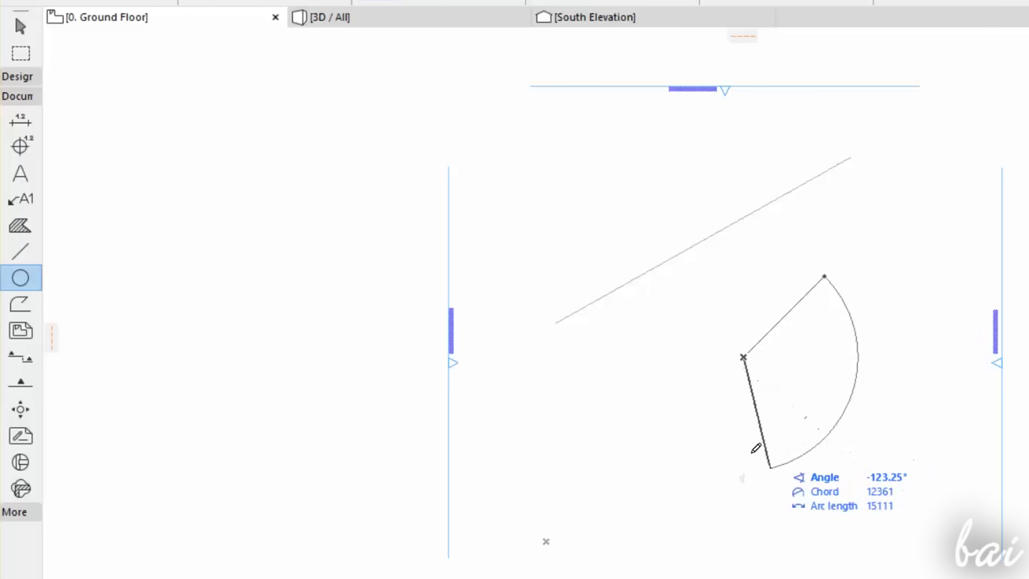
{"action": "left_click", "coordinate": [842, 393]}
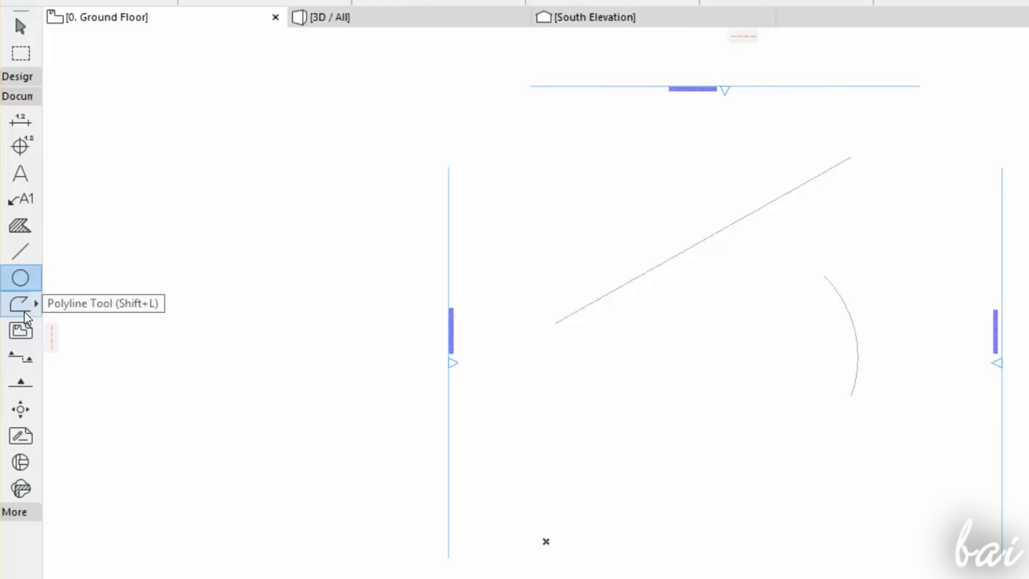
Draw a closed polyline below the sloping line, with four straight segments followed by tangent arc segments back to its starting point
{"action": "left_click", "coordinate": [21, 303]}
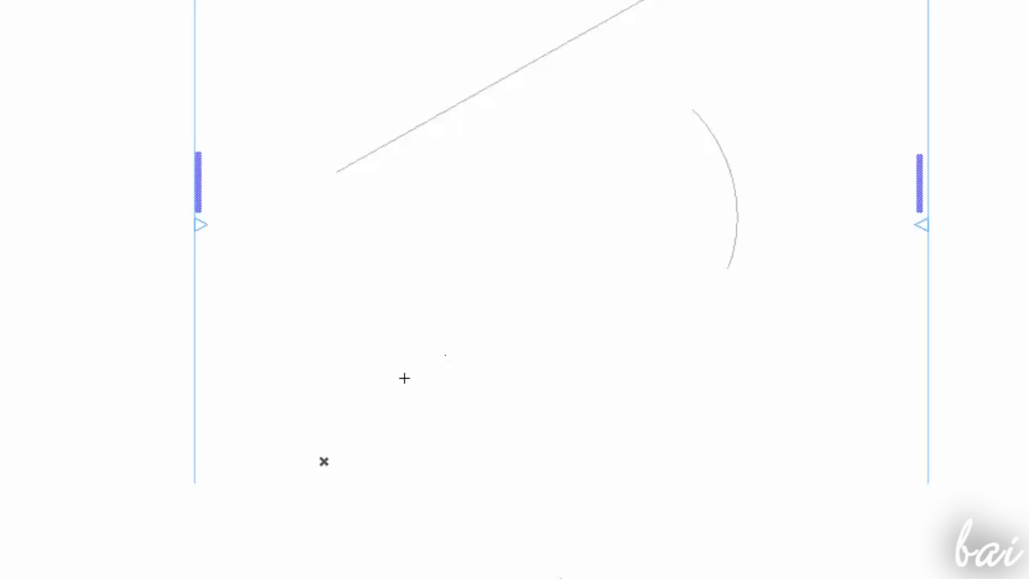
{"action": "left_click", "coordinate": [428, 390]}
{"action": "left_click", "coordinate": [349, 273]}
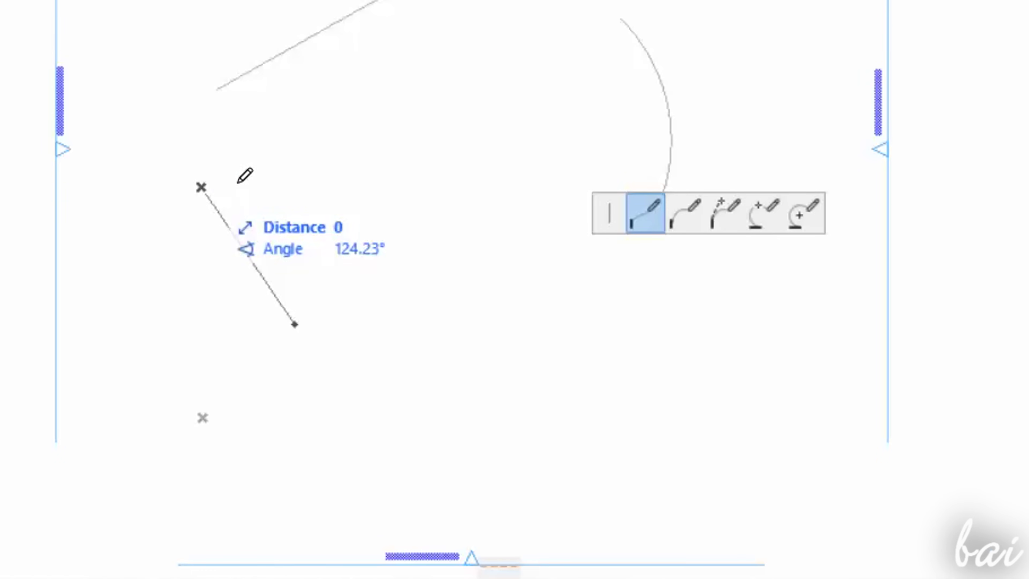
{"action": "left_click", "coordinate": [353, 84]}
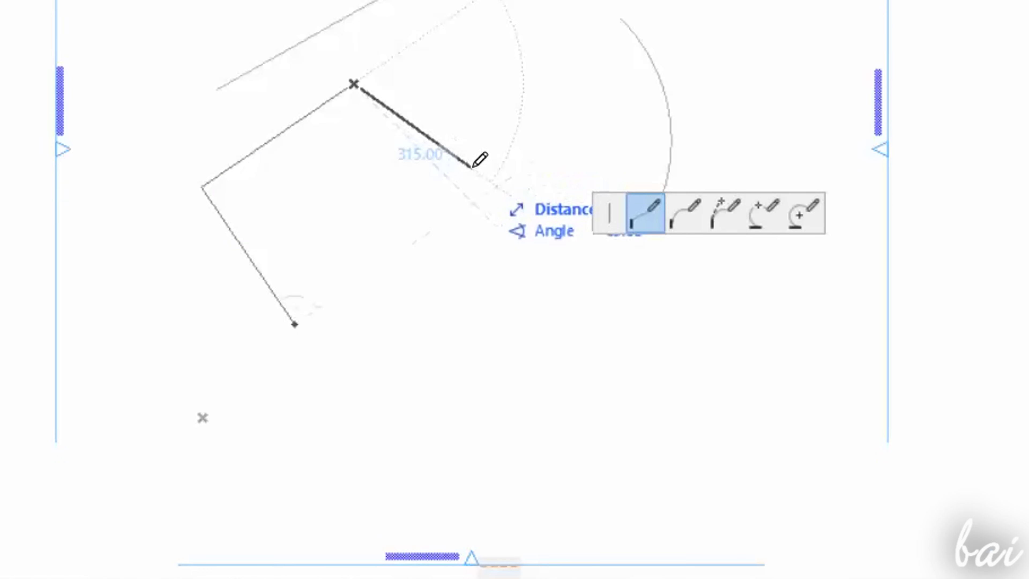
{"action": "left_click", "coordinate": [473, 167]}
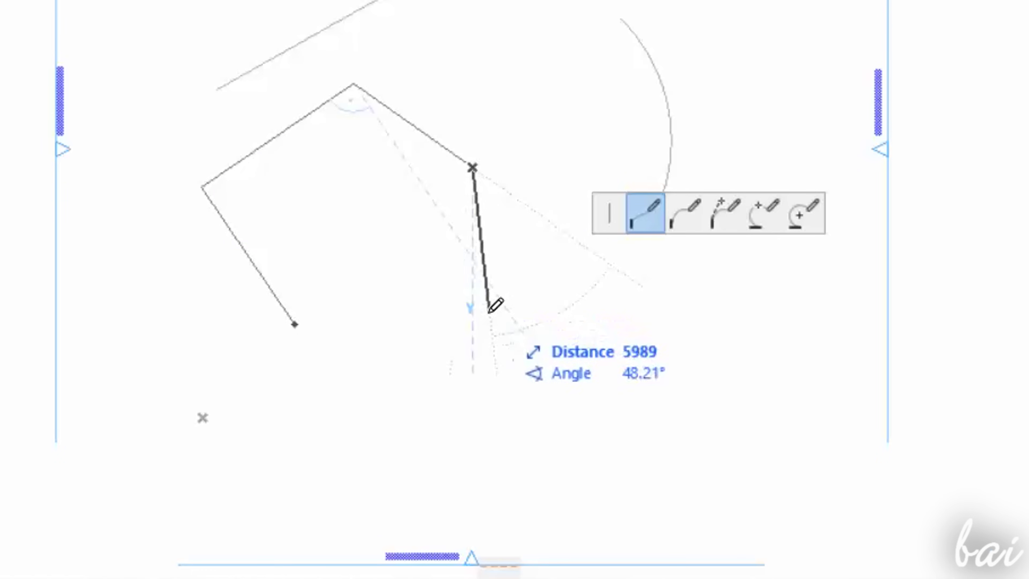
{"action": "left_click", "coordinate": [494, 339]}
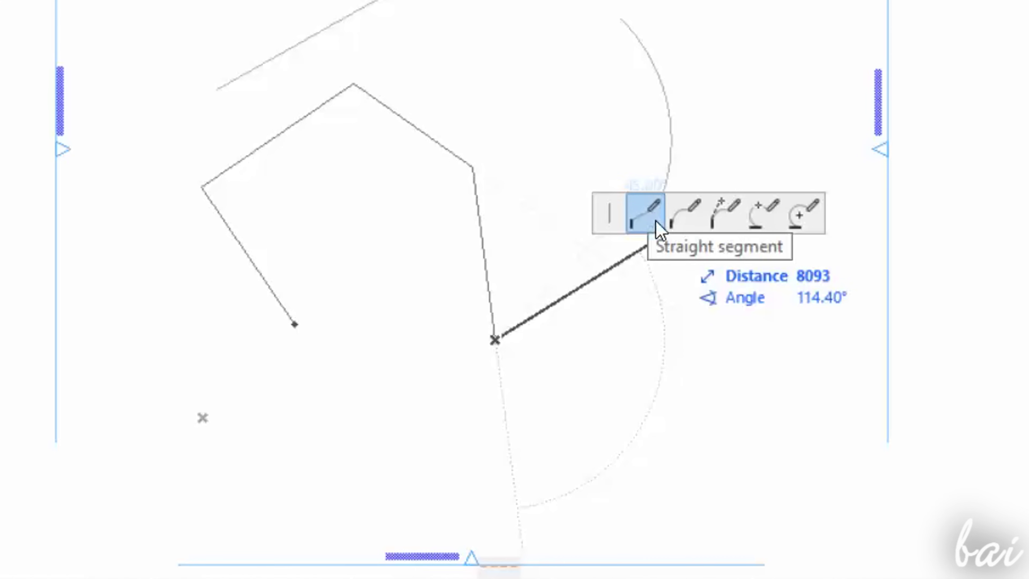
{"action": "left_click", "coordinate": [692, 226]}
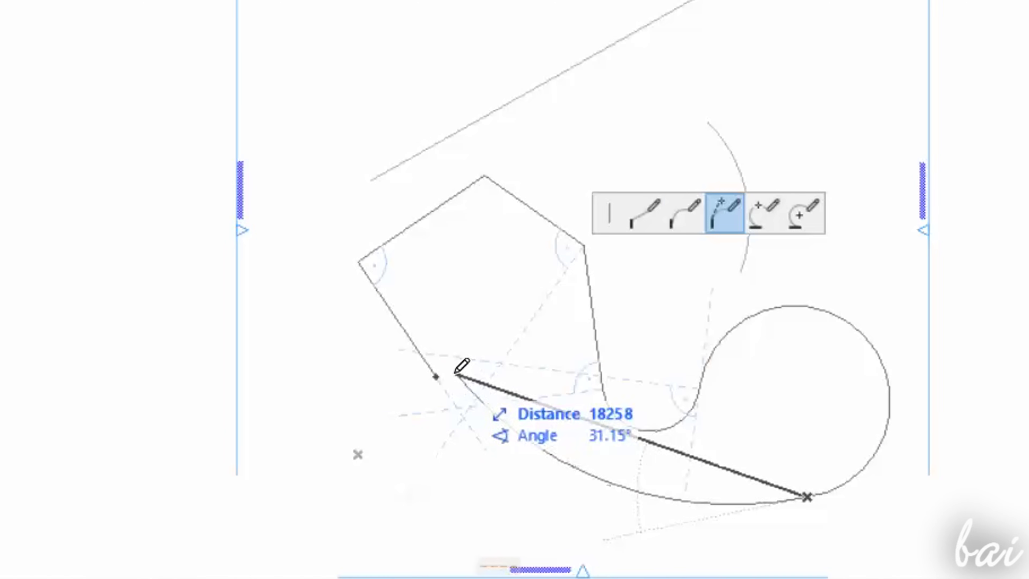
{"action": "left_click", "coordinate": [434, 370]}
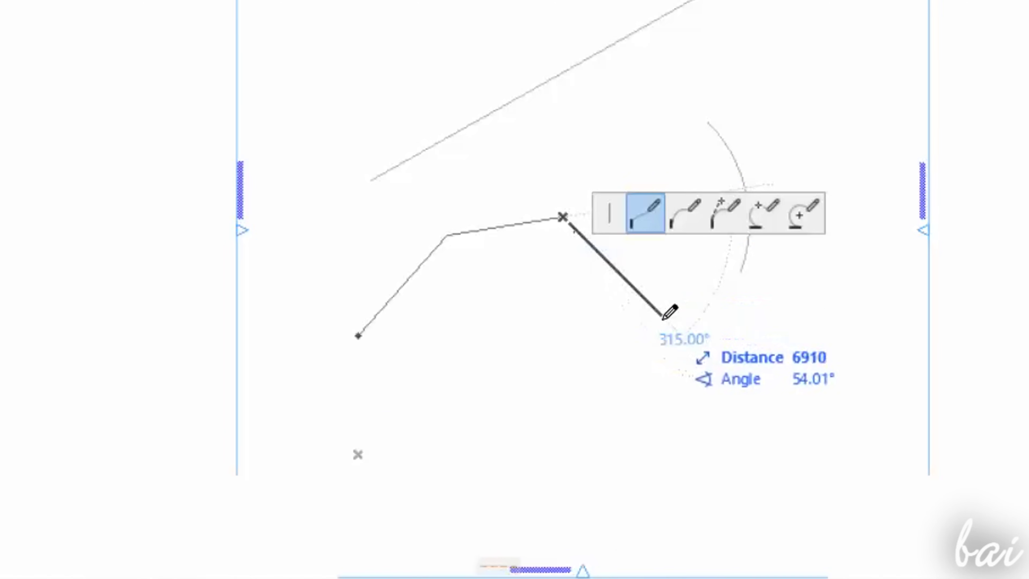
Draw an open polyline of three straight segments below the sloping line and finish it at its last node
{"action": "left_click", "coordinate": [673, 326]}
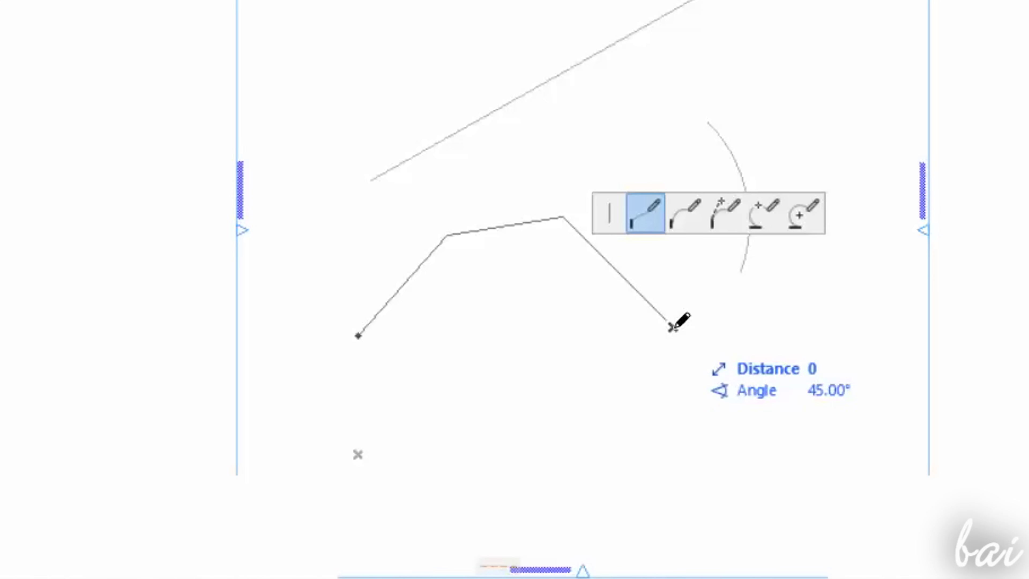
{"action": "left_click", "coordinate": [673, 327]}
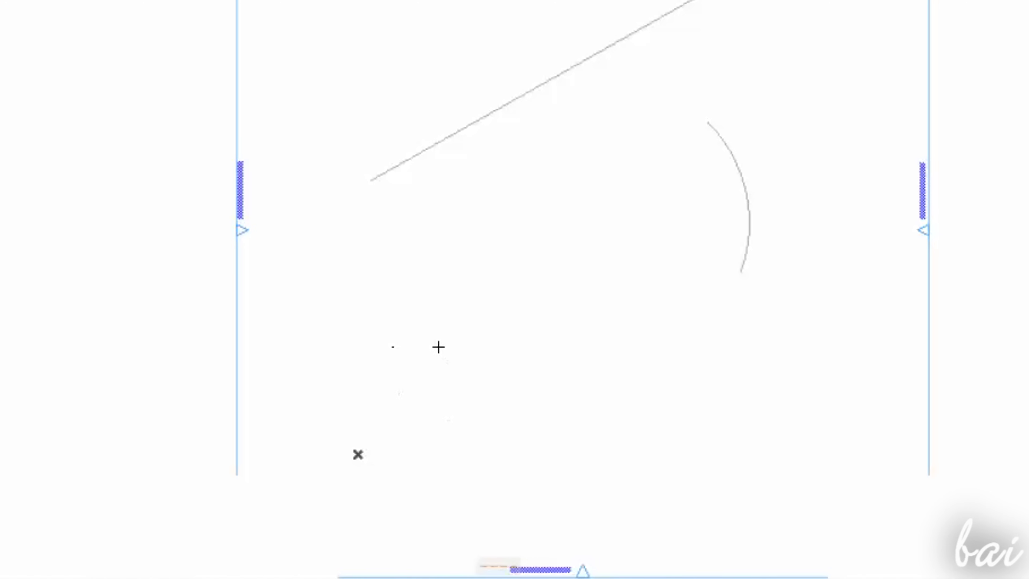
{"action": "left_click", "coordinate": [381, 361]}
{"action": "left_click", "coordinate": [451, 237]}
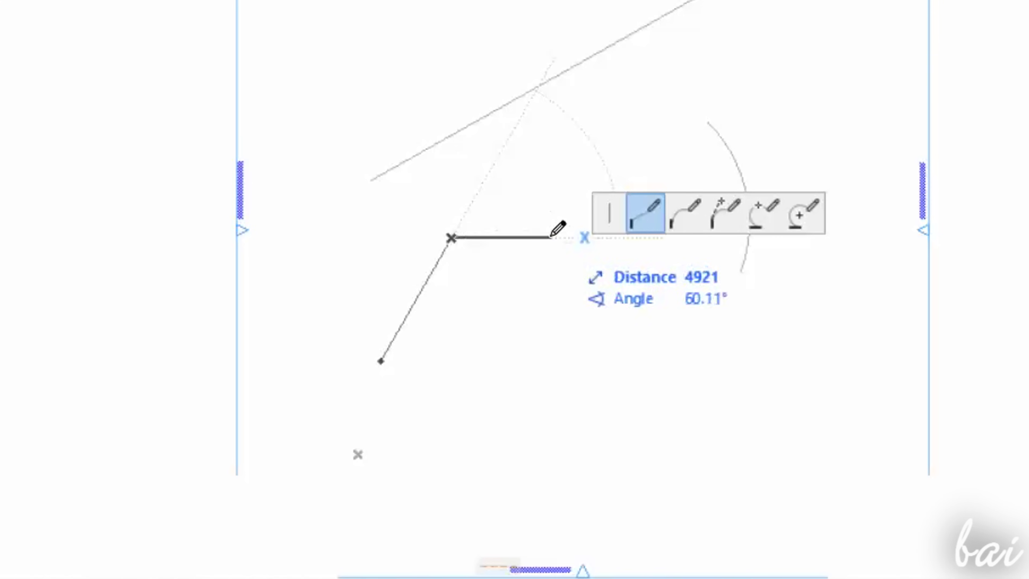
{"action": "left_click", "coordinate": [630, 288]}
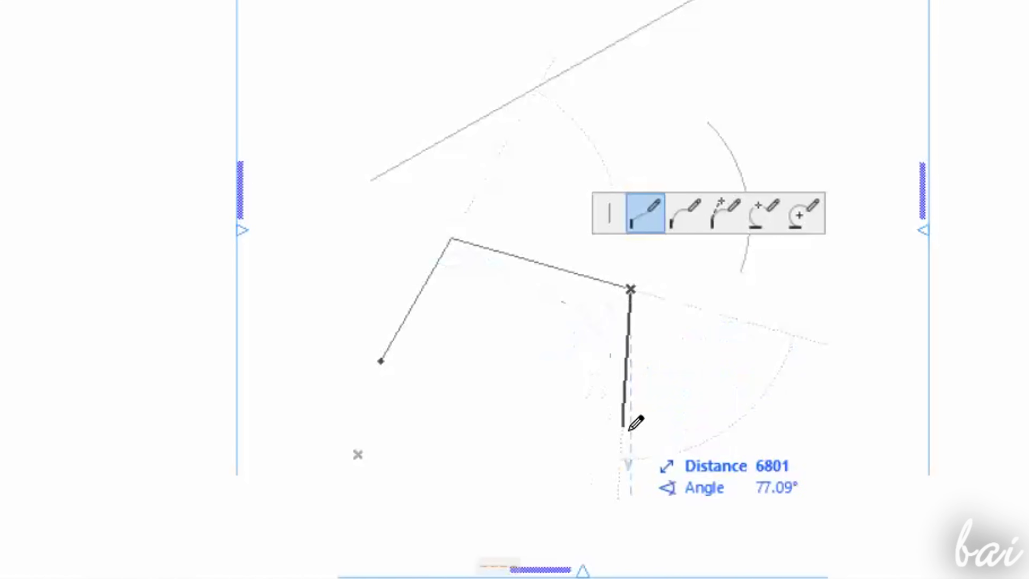
{"action": "key", "text": "Escape"}
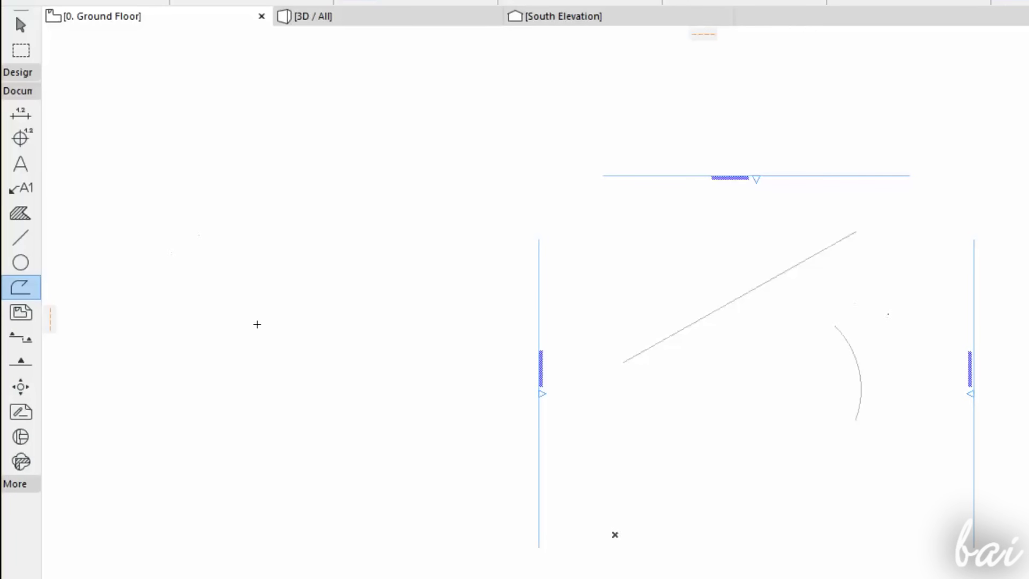
Draw a closed polyline below the sloping line, with two straight segments and an arc segment back to its starting point
{"action": "left_click", "coordinate": [713, 482]}
{"action": "left_click", "coordinate": [709, 405]}
{"action": "left_click", "coordinate": [784, 457]}
{"action": "left_click", "coordinate": [845, 383]}
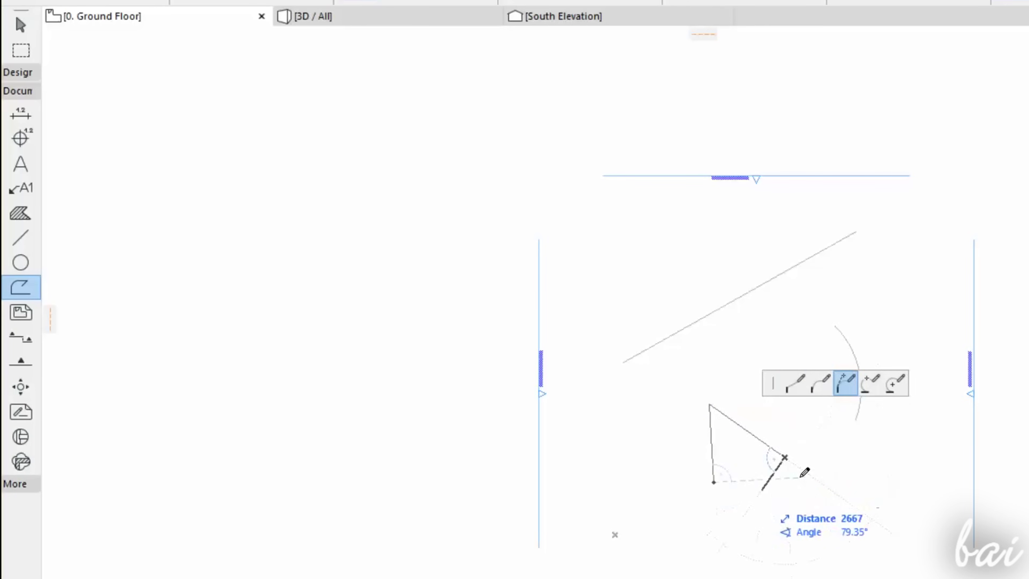
{"action": "left_click", "coordinate": [717, 483]}
{"action": "left_click", "coordinate": [431, 21]}
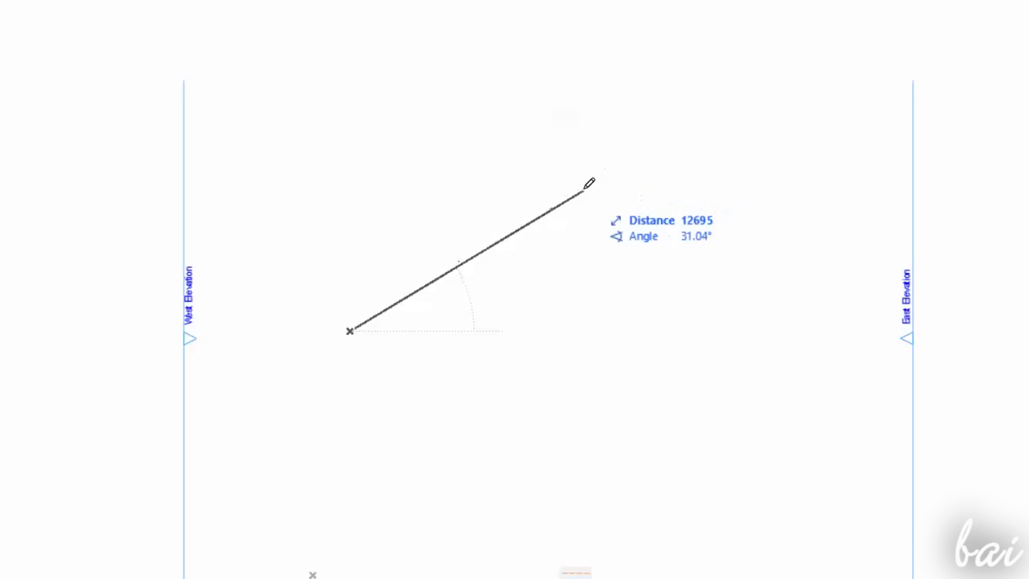
Set the distance of the line being drawn to 12000 and its angle to 40°
{"action": "type", "text": "12000"}
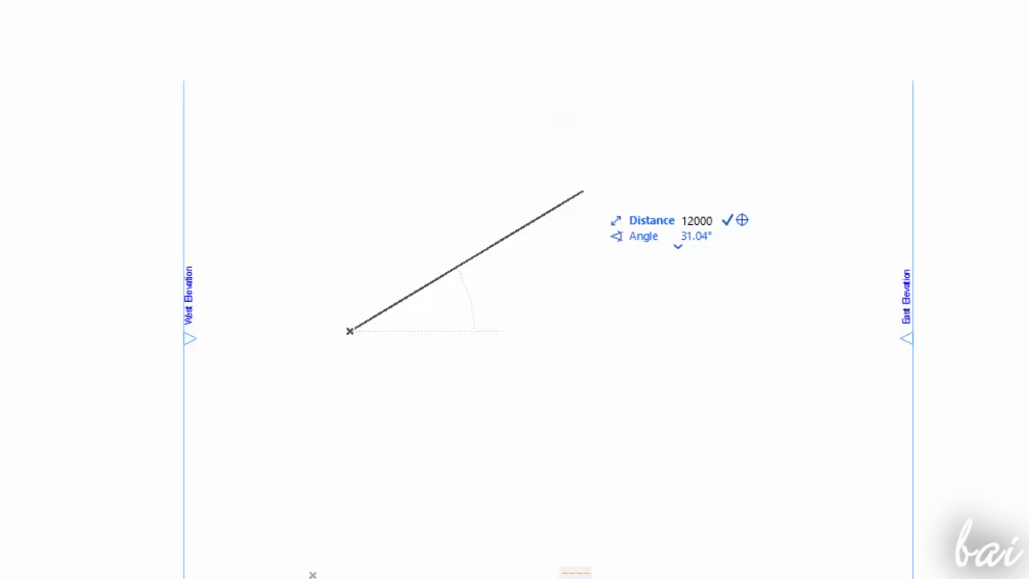
{"action": "key", "text": "Tab"}
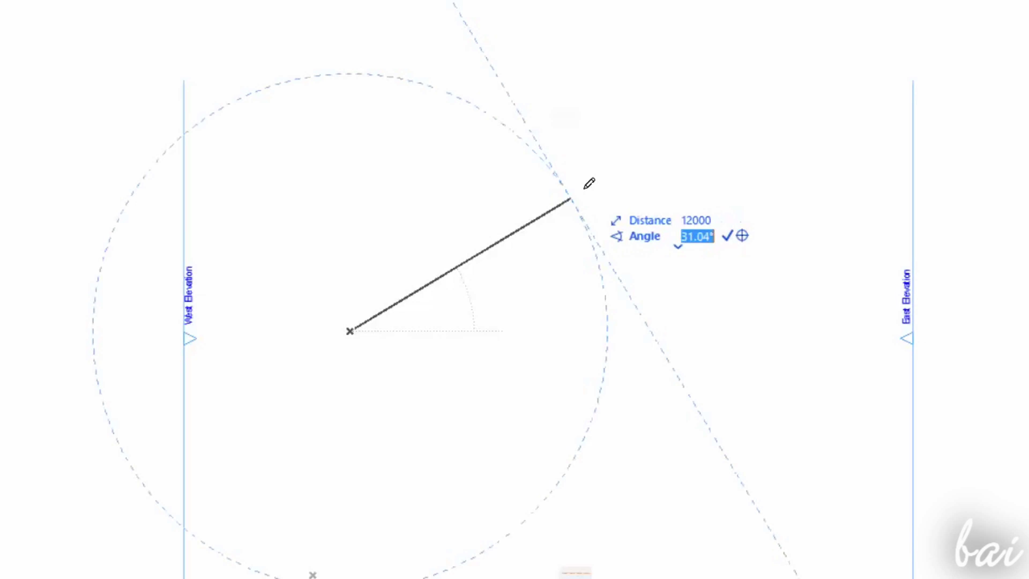
{"action": "type", "text": "40"}
{"action": "key", "text": "Tab"}
{"action": "key", "text": "Tab"}
{"action": "key", "text": "Tab"}
{"action": "key", "text": "Tab"}
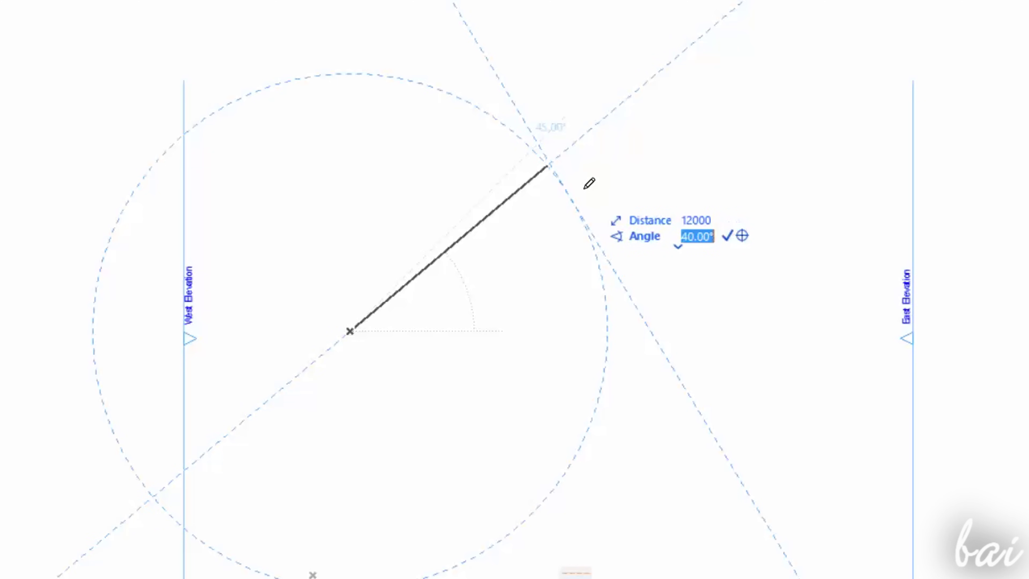
Set the line's end point to X coordinate 10000 and Y coordinate 3000, and place the line
{"action": "key", "text": "Down"}
{"action": "key", "text": "Down"}
{"action": "key", "text": "Down"}
{"action": "key", "text": "Down"}
{"action": "key", "text": "Down"}
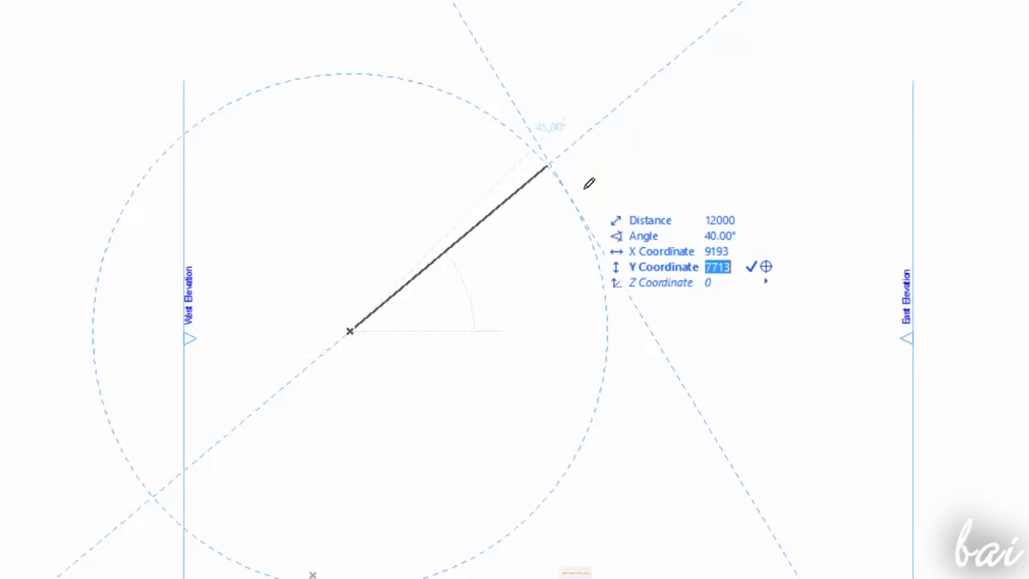
{"action": "type", "text": "10000"}
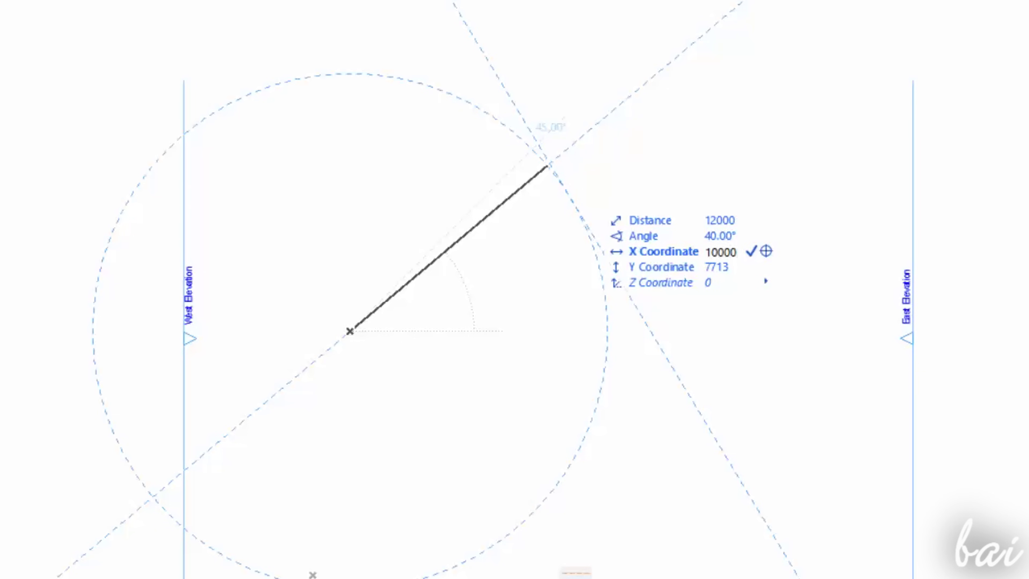
{"action": "key", "text": "Tab"}
{"action": "type", "text": "3"}
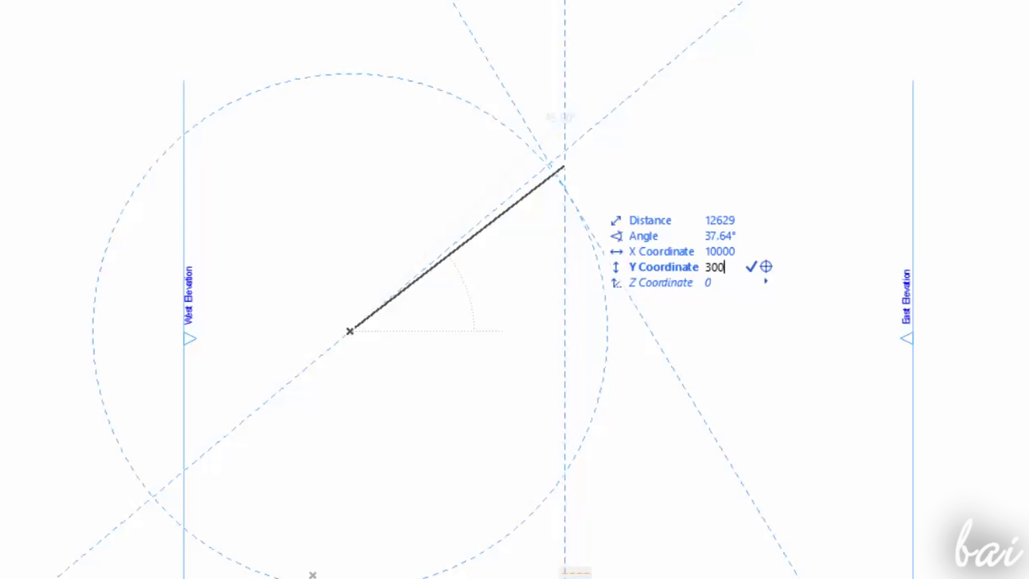
{"action": "key", "text": "Tab"}
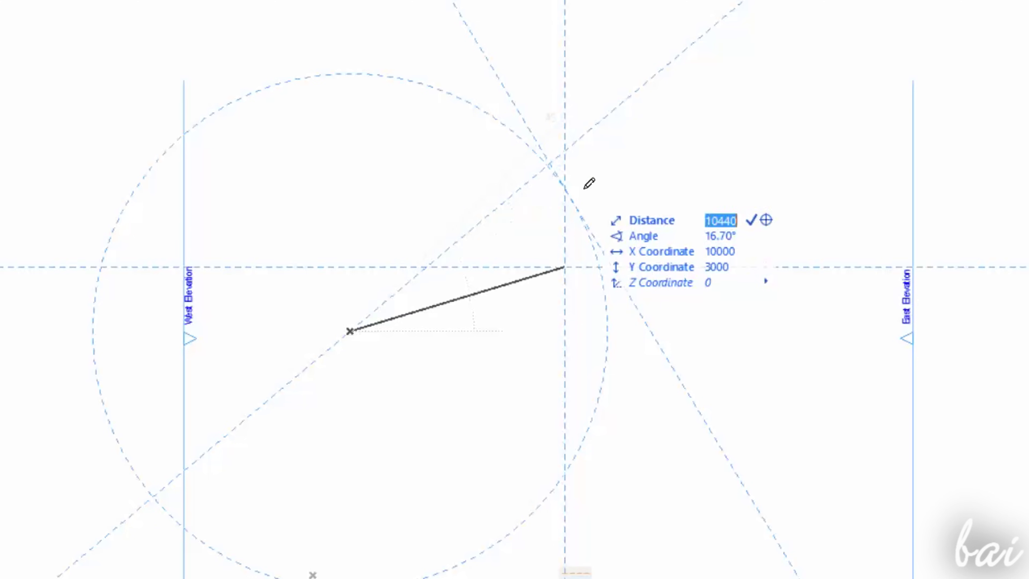
{"action": "key", "text": "Tab"}
{"action": "key", "text": "Tab"}
{"action": "key", "text": "Tab"}
{"action": "key", "text": "Tab"}
{"action": "key", "text": "Return"}
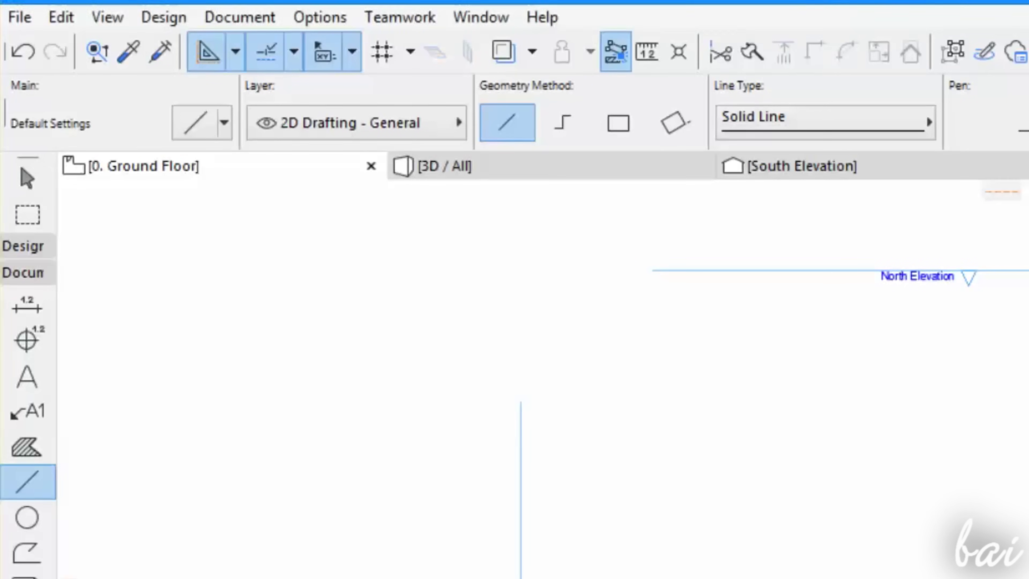
Open the project's working units preferences and examine the options for the model unit
{"action": "left_click", "coordinate": [320, 18]}
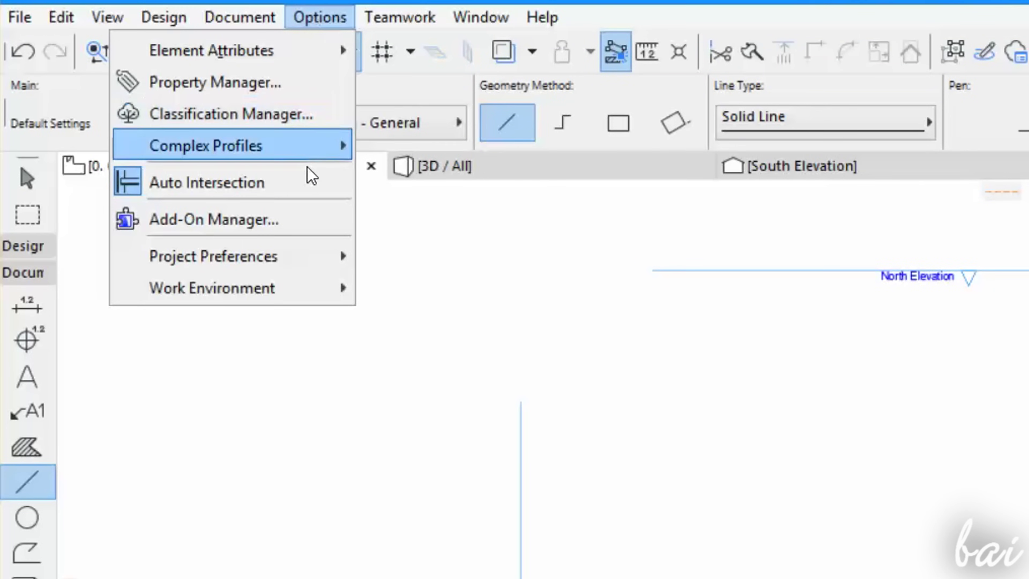
{"action": "mouse_move", "coordinate": [291, 271]}
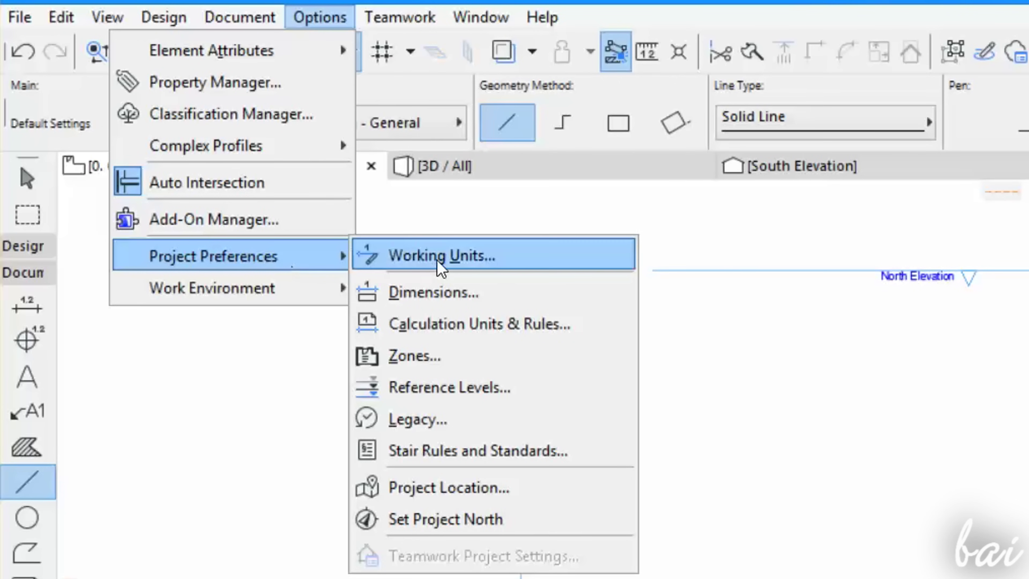
{"action": "left_click", "coordinate": [447, 269]}
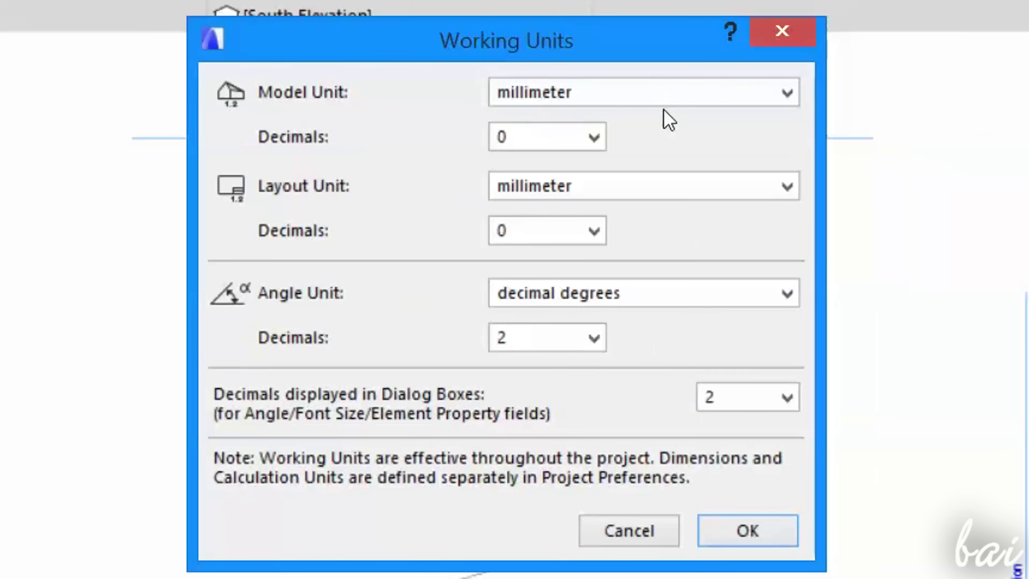
{"action": "left_click", "coordinate": [696, 92]}
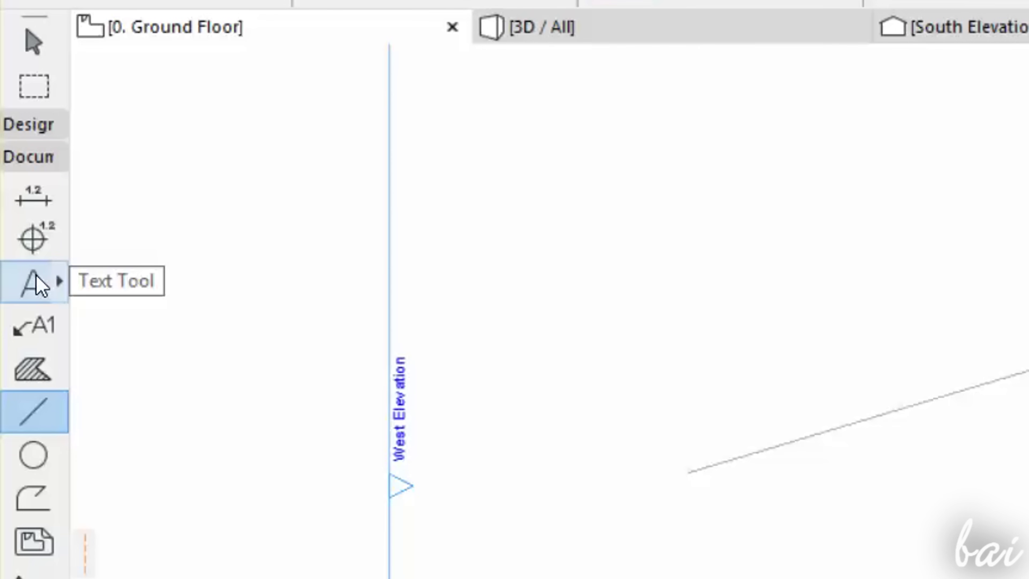
Place a text block about 15600 by 8100 mm below the line with the text "This is my ArchiCAD project. This is text"
{"action": "left_click", "coordinate": [40, 286]}
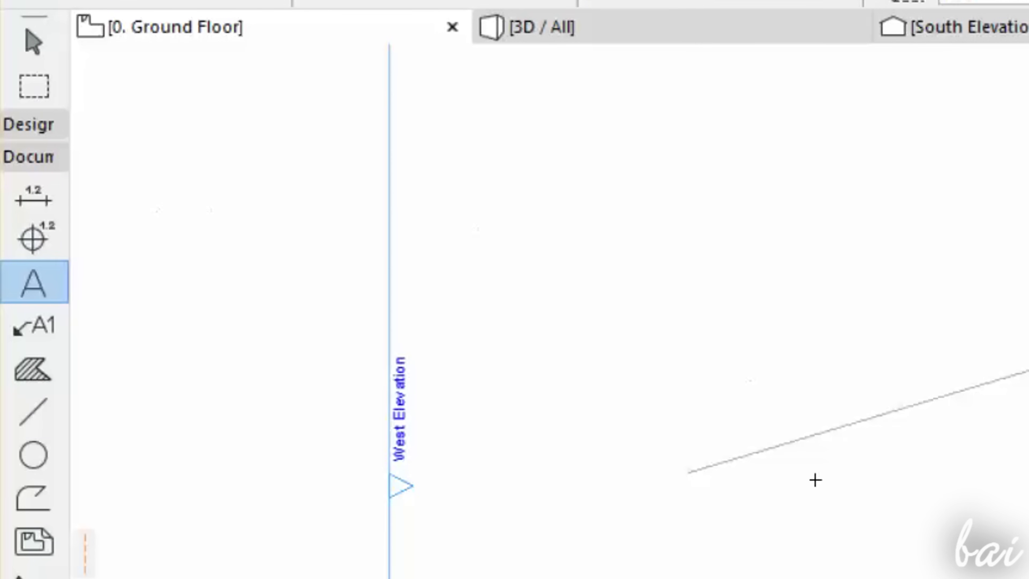
{"action": "left_click", "coordinate": [181, 165]}
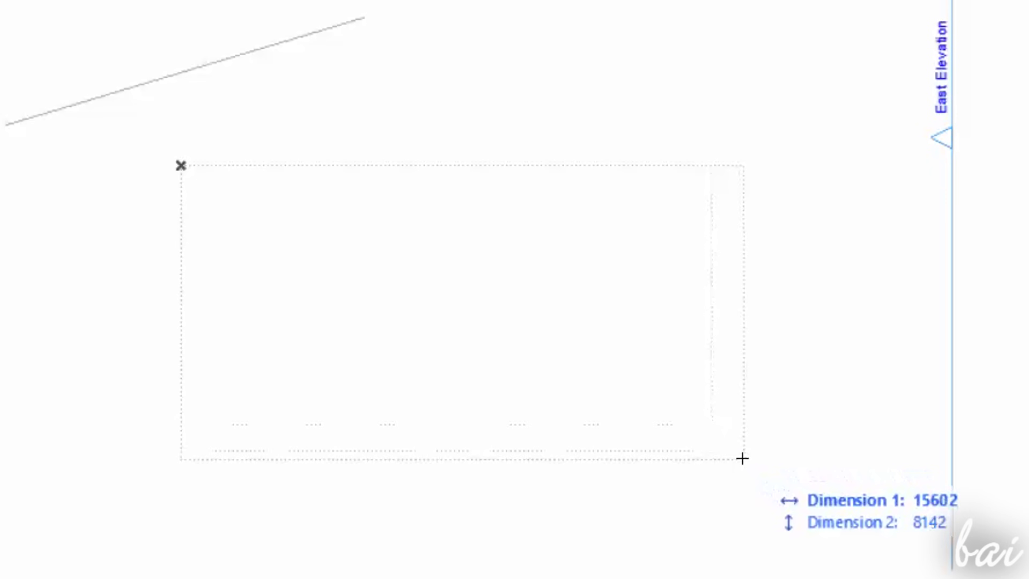
{"action": "left_click", "coordinate": [755, 468]}
{"action": "type", "text": "This is my ArchiCAD project. This is text"}
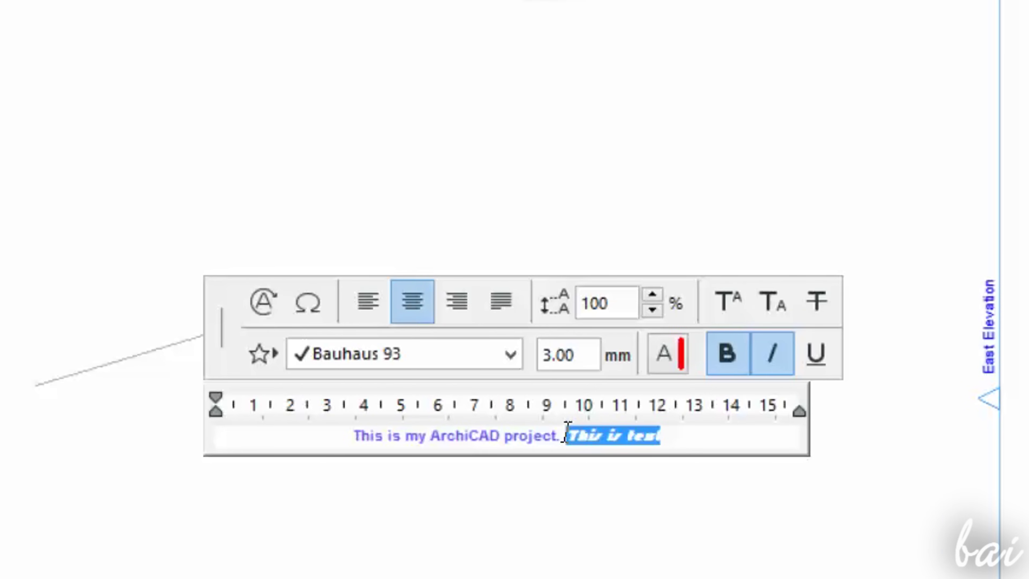
Change the words "This is text" to the ISOCP font and choose a pink pen colour for them
{"action": "left_click", "coordinate": [511, 355]}
{"action": "key", "text": "Escape"}
{"action": "left_click", "coordinate": [510, 356]}
{"action": "scroll", "coordinate": [486, 65], "scroll_direction": "down", "scroll_amount": 20}
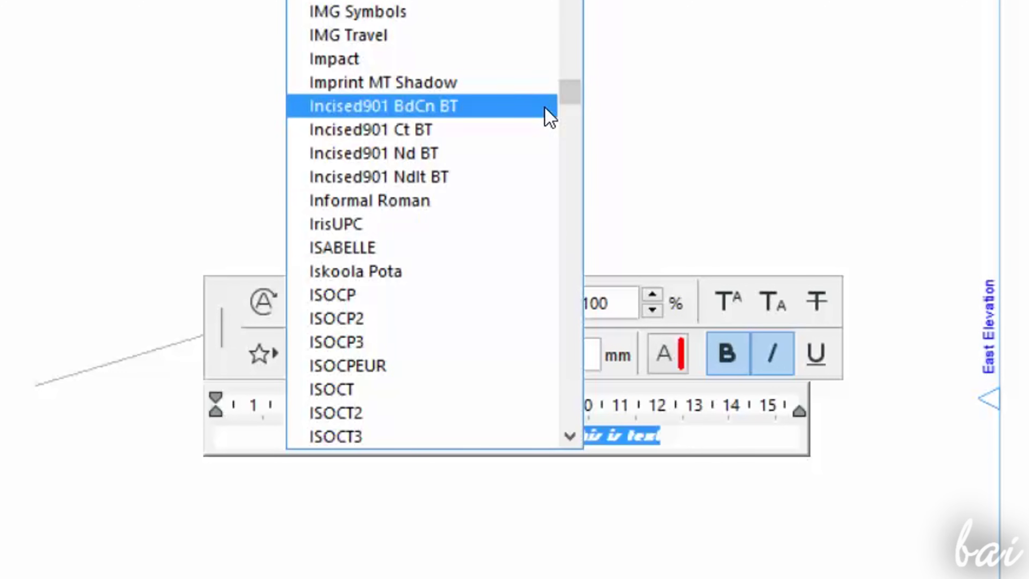
{"action": "left_click", "coordinate": [440, 292]}
{"action": "left_click", "coordinate": [729, 363]}
{"action": "left_click", "coordinate": [729, 363]}
{"action": "left_click", "coordinate": [729, 362]}
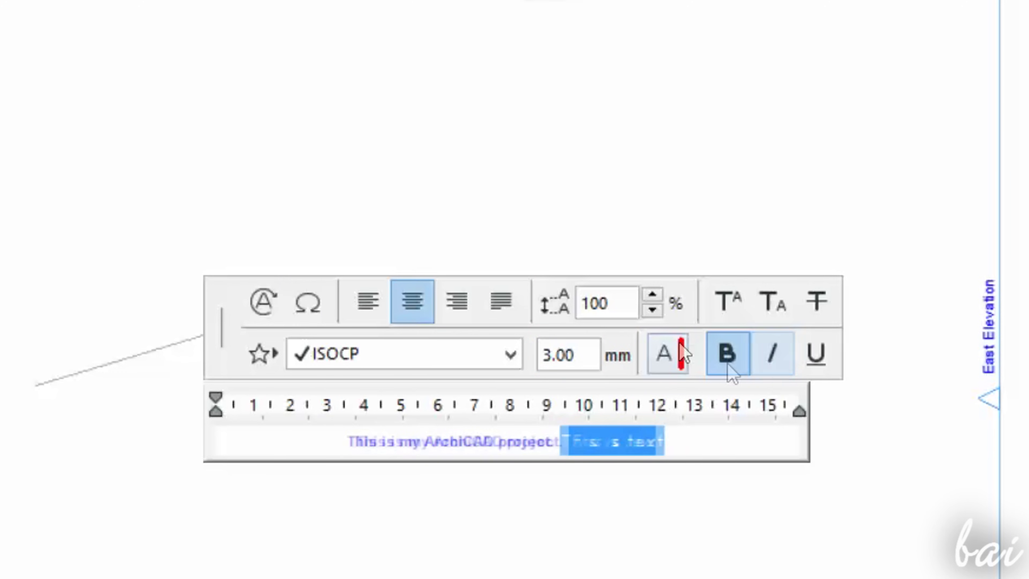
{"action": "left_click", "coordinate": [684, 353]}
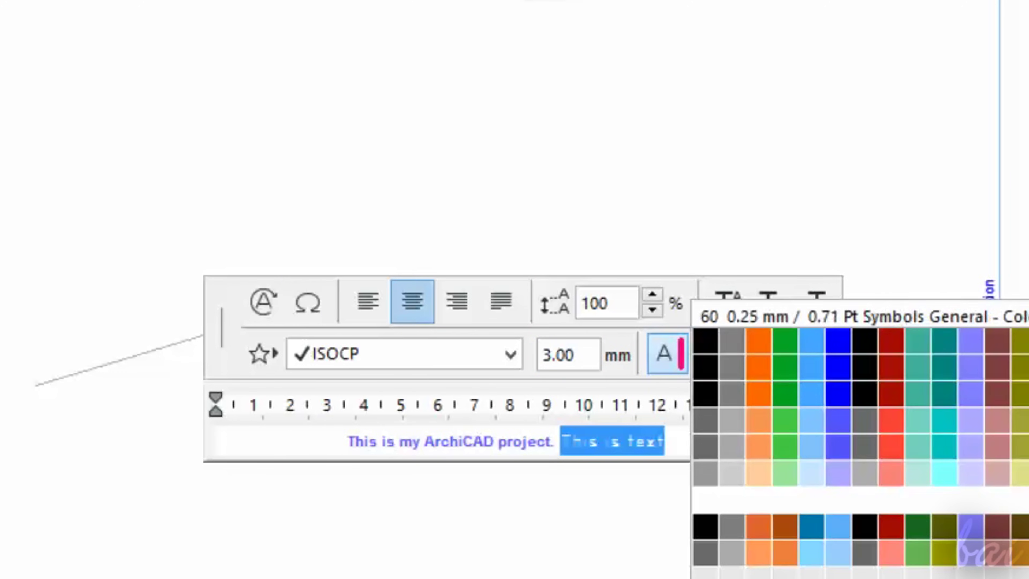
{"action": "left_click", "coordinate": [851, 364]}
{"action": "left_click", "coordinate": [684, 437]}
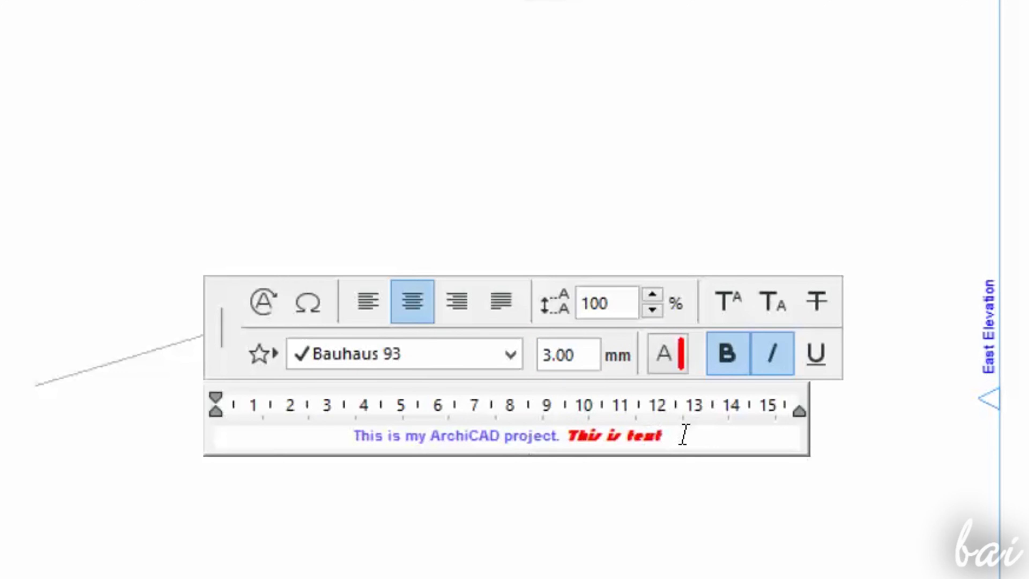
Format "This is text" in ISOCP, without italics and in pink, and finish the text block
{"action": "left_click_drag", "start_coordinate": [689, 431], "coordinate": [565, 435]}
{"action": "left_click", "coordinate": [510, 354]}
{"action": "left_click", "coordinate": [452, 340]}
{"action": "left_click", "coordinate": [511, 354]}
{"action": "left_click_drag", "start_coordinate": [569, 4], "coordinate": [558, 96]}
{"action": "scroll", "coordinate": [432, 4], "scroll_direction": "down", "scroll_amount": 5}
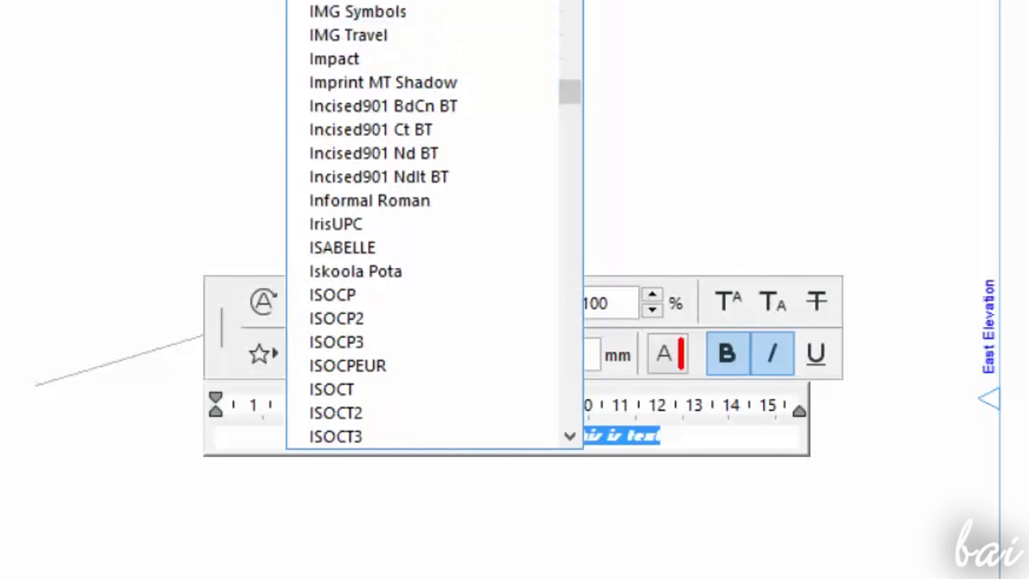
{"action": "left_click", "coordinate": [445, 295]}
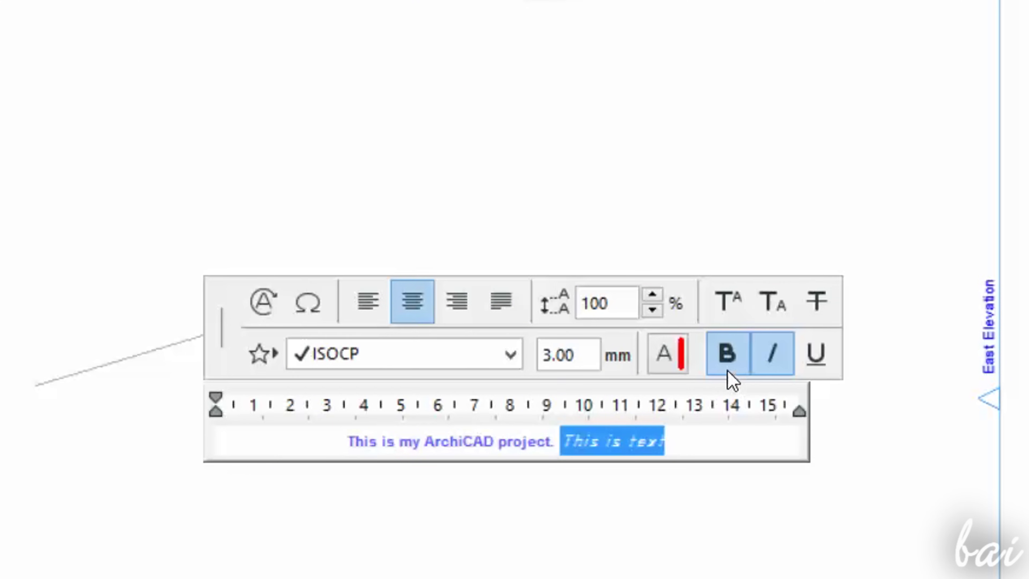
{"action": "left_click", "coordinate": [772, 353]}
{"action": "left_click", "coordinate": [749, 445]}
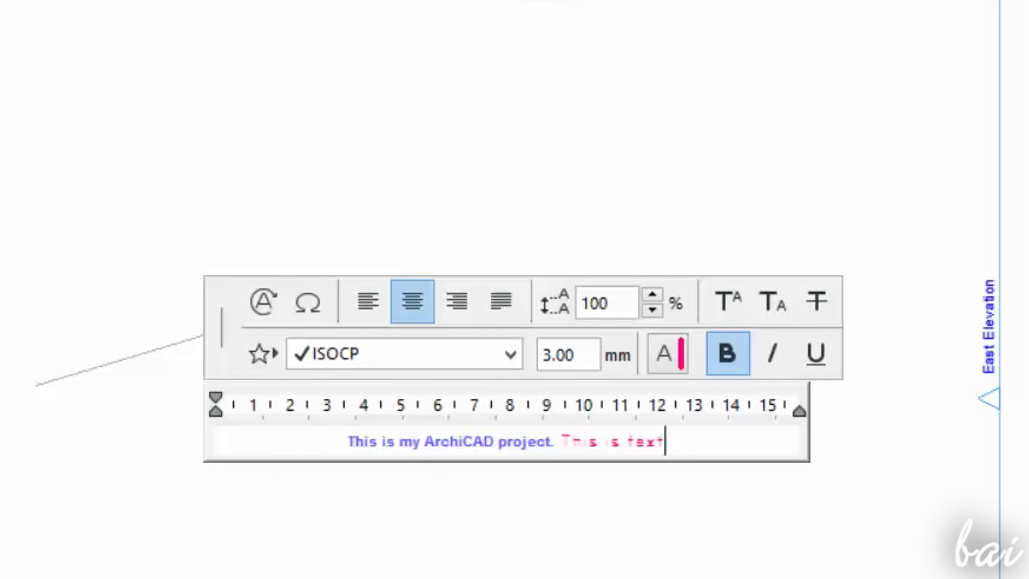
{"action": "key", "text": "Escape"}
Reopen the text block for editing, select its whole text and leave the text editor without changing anything
{"action": "scroll", "coordinate": [576, 485], "scroll_direction": "up", "scroll_amount": 3}
{"action": "scroll", "coordinate": [524, 411], "scroll_direction": "up", "scroll_amount": 2}
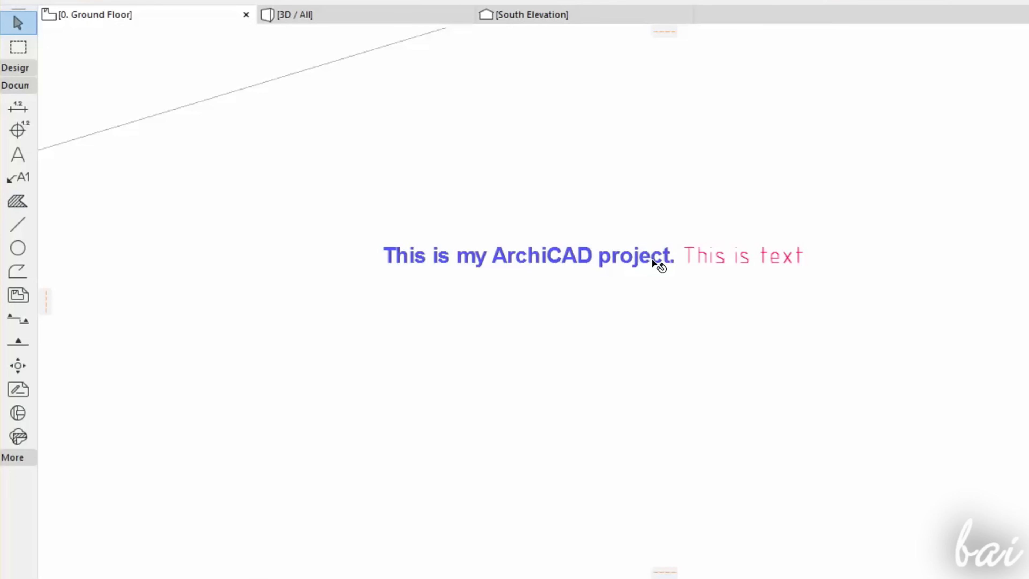
{"action": "double_click", "coordinate": [653, 261]}
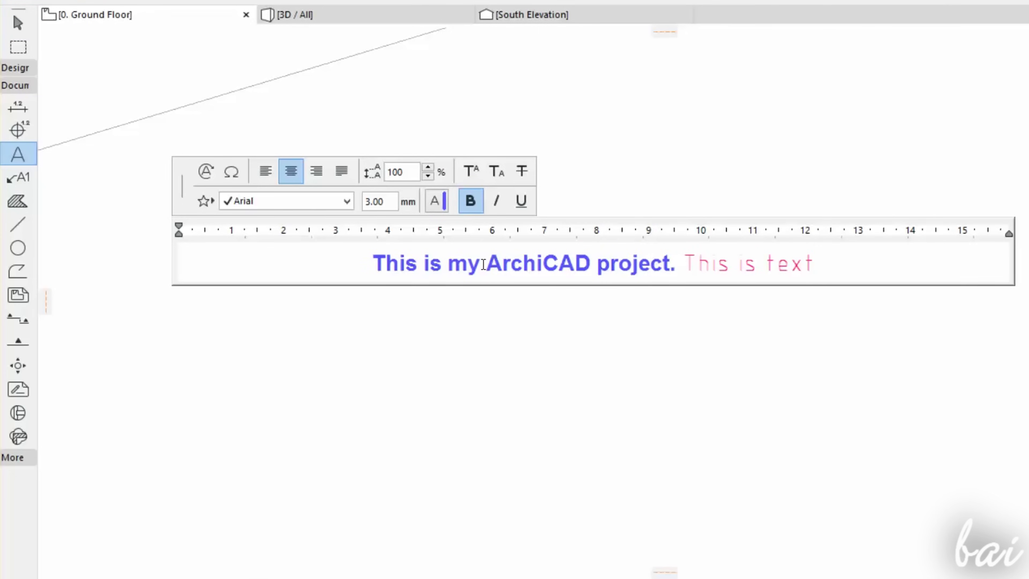
{"action": "left_click", "coordinate": [831, 272]}
{"action": "left_click_drag", "start_coordinate": [838, 264], "coordinate": [304, 279]}
{"action": "left_click", "coordinate": [799, 363]}
{"action": "scroll", "coordinate": [728, 346], "scroll_direction": "down", "scroll_amount": 3}
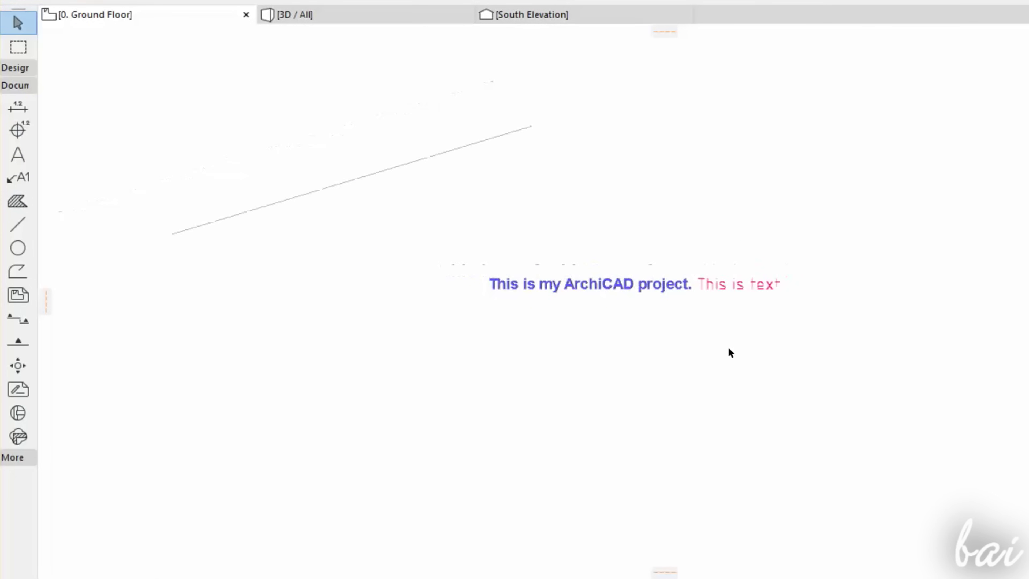
{"action": "scroll", "coordinate": [729, 348], "scroll_direction": "down", "scroll_amount": 3}
{"action": "scroll", "coordinate": [726, 345], "scroll_direction": "up", "scroll_amount": 5}
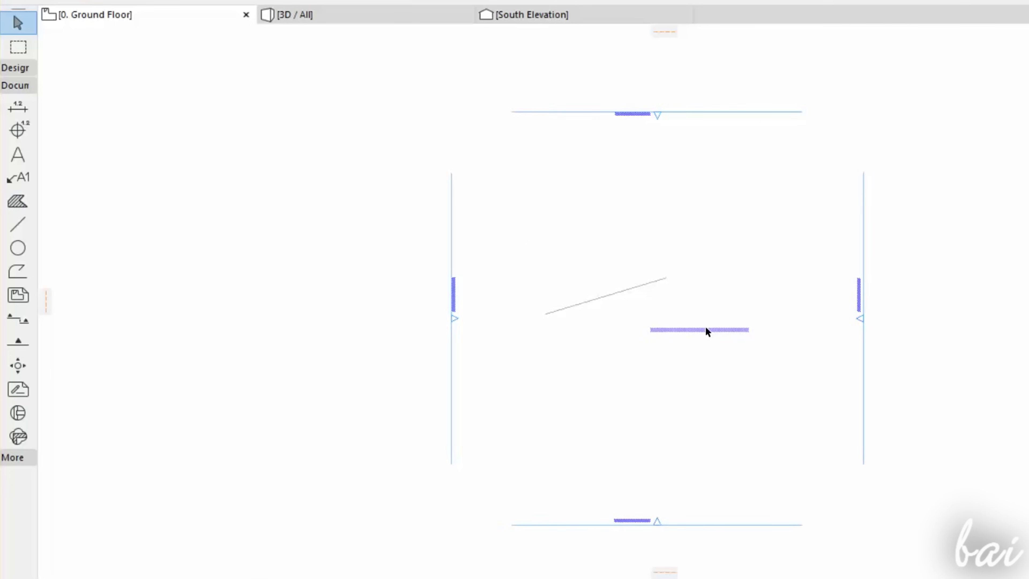
{"action": "scroll", "coordinate": [713, 340], "scroll_direction": "up", "scroll_amount": 8}
{"action": "scroll", "coordinate": [769, 323], "scroll_direction": "down", "scroll_amount": 3}
{"action": "scroll", "coordinate": [792, 322], "scroll_direction": "down", "scroll_amount": 3}
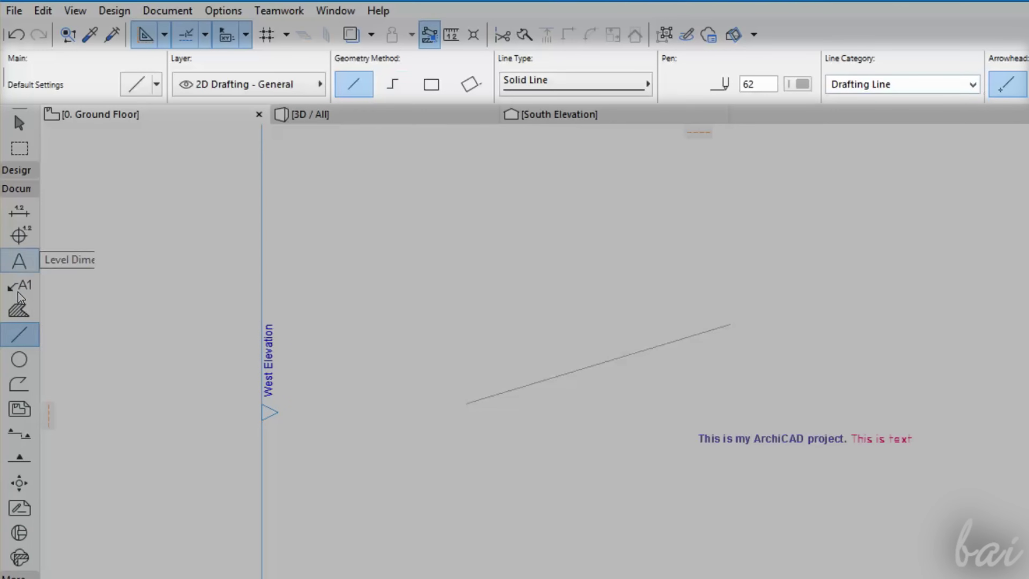
Compare the default settings and geometry methods of the Line, Arc/Circle and Polyline tools
{"action": "left_click", "coordinate": [23, 360]}
{"action": "left_click", "coordinate": [18, 383]}
{"action": "left_click", "coordinate": [16, 362]}
{"action": "left_click", "coordinate": [19, 335]}
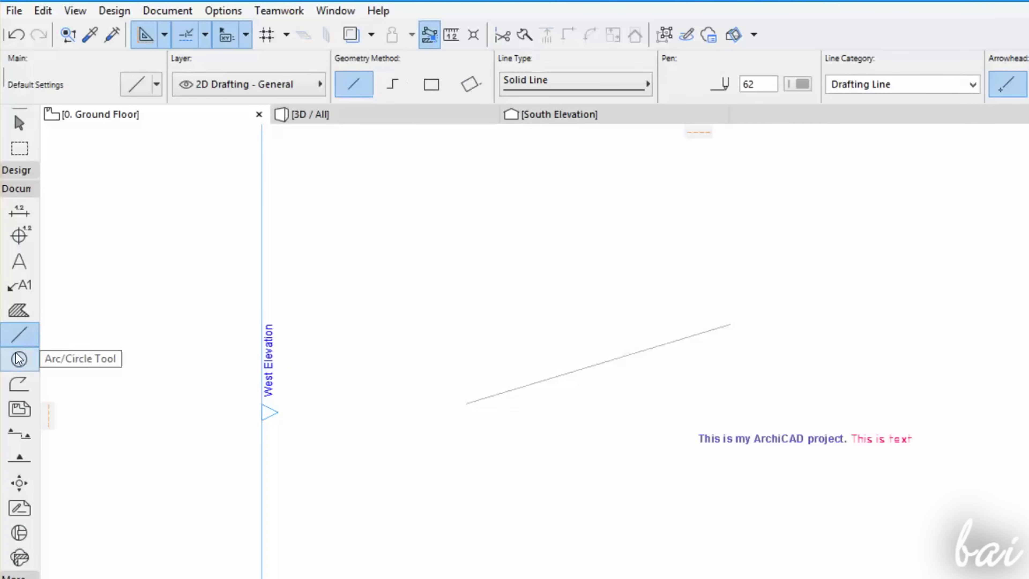
{"action": "left_click", "coordinate": [17, 362]}
{"action": "left_click", "coordinate": [18, 385]}
{"action": "left_click", "coordinate": [16, 362]}
Draw a rectangle above the line with the Polyline tool's rectangular geometry method, and undo it
{"action": "left_click", "coordinate": [17, 385]}
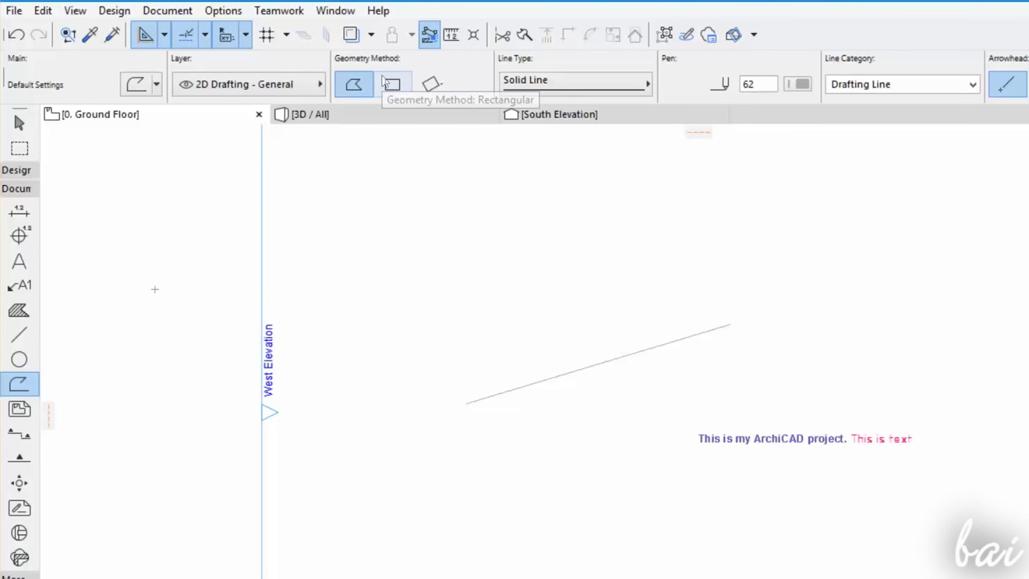
{"action": "left_click", "coordinate": [392, 85]}
{"action": "left_click", "coordinate": [354, 172]}
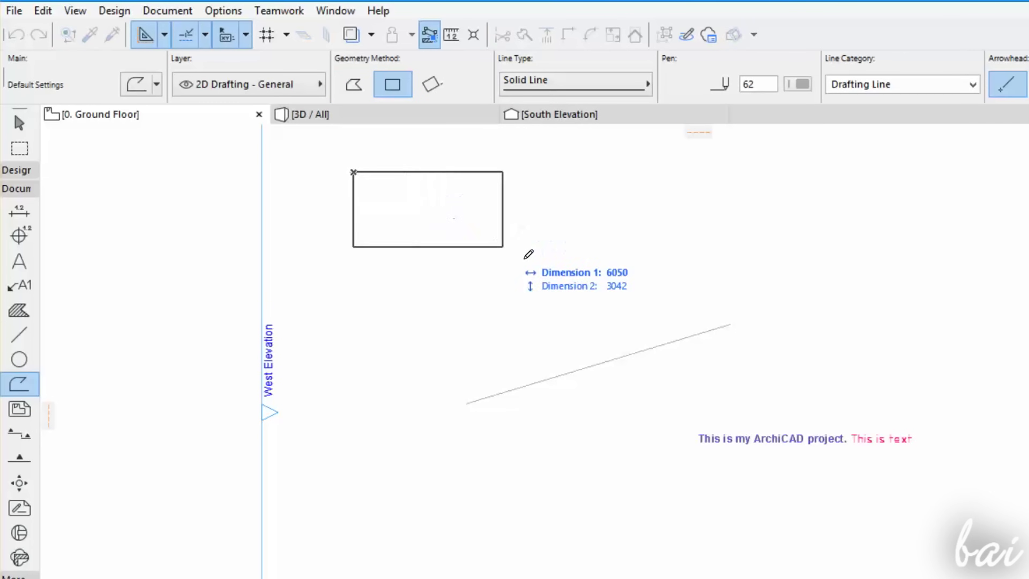
{"action": "left_click", "coordinate": [553, 286]}
{"action": "key", "text": "ctrl+z"}
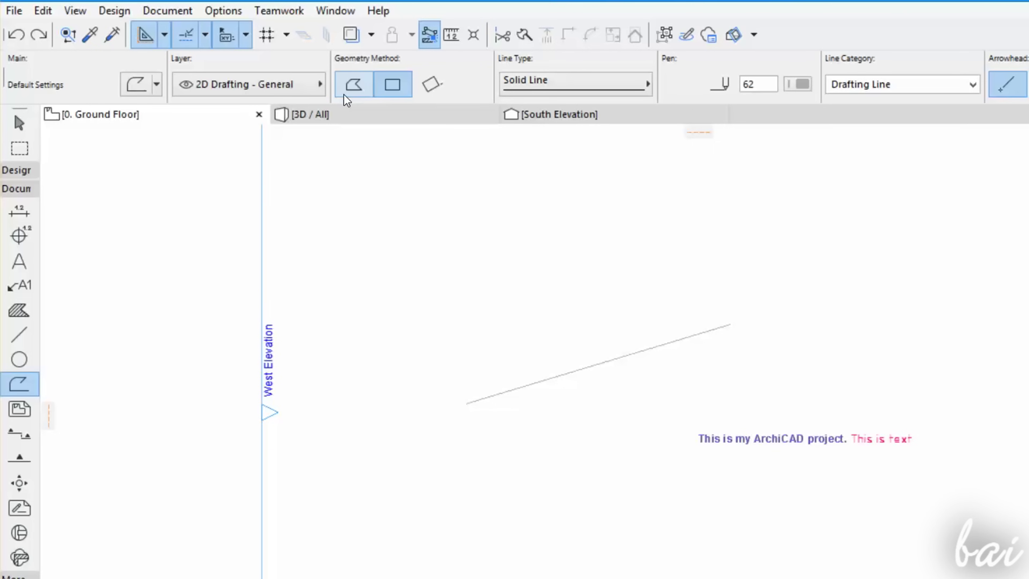
Draw a closed freeform polyline of six straight segments above the line with the polygonal geometry method, and undo it
{"action": "left_click", "coordinate": [352, 85]}
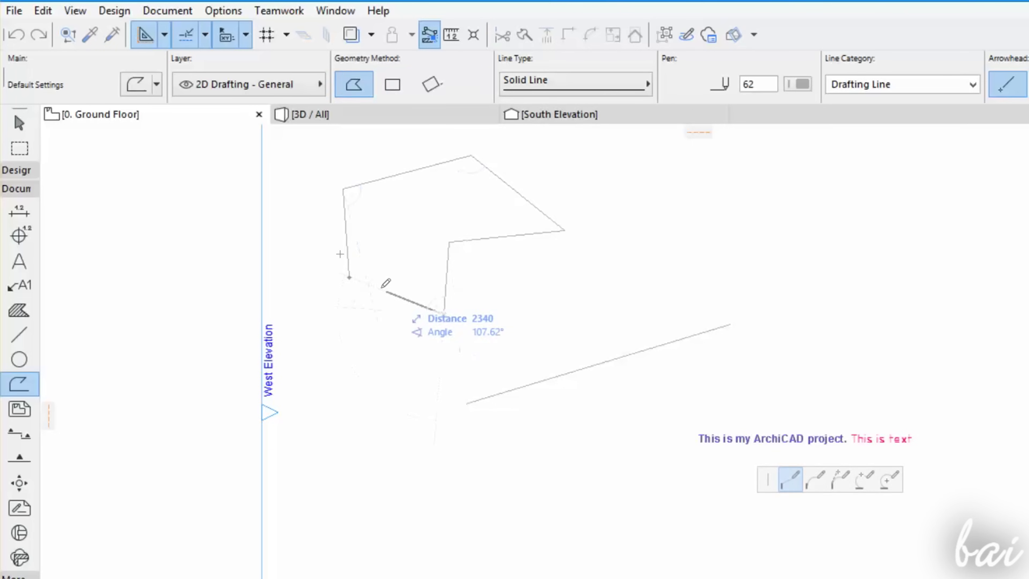
{"action": "double_click", "coordinate": [349, 277]}
{"action": "key", "text": "ctrl+z"}
Set the Polyline tool's line type to Zigzag, draw a three-segment polyline above the line, and undo the polyline
{"action": "left_click", "coordinate": [563, 88]}
{"action": "left_click", "coordinate": [725, 142]}
{"action": "left_click", "coordinate": [381, 267]}
{"action": "left_click", "coordinate": [460, 168]}
{"action": "left_click", "coordinate": [553, 273]}
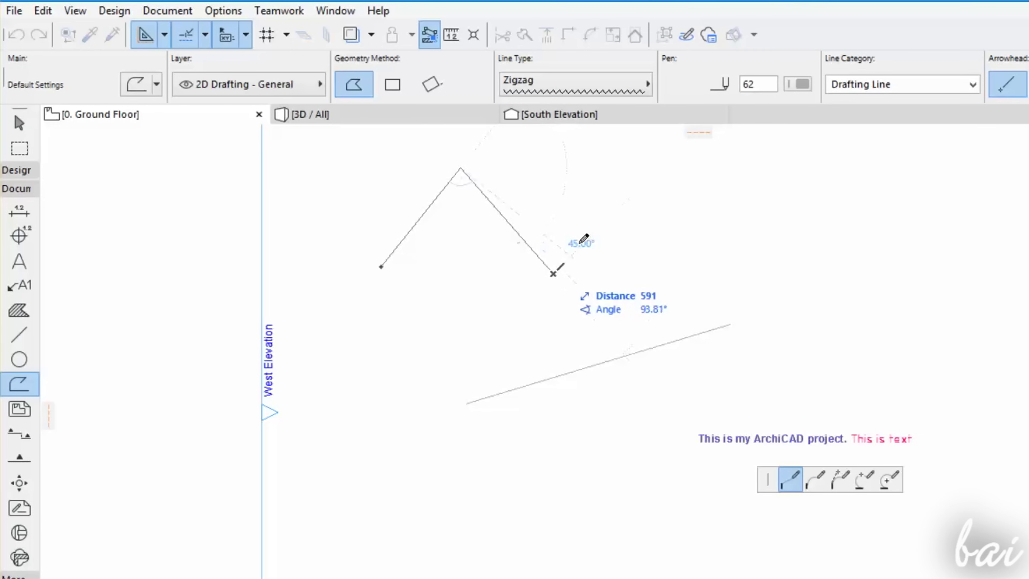
{"action": "double_click", "coordinate": [647, 168]}
{"action": "key", "text": "ctrl+z"}
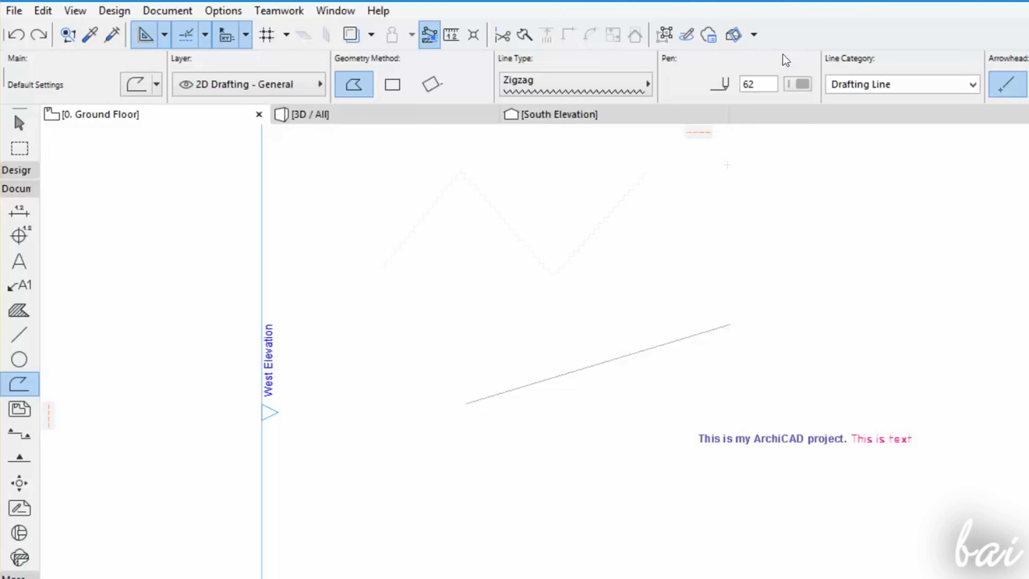
Set the polyline pen to blue pen 6 and draw a three-segment up-down-up zigzag polyline
{"action": "left_click", "coordinate": [798, 84]}
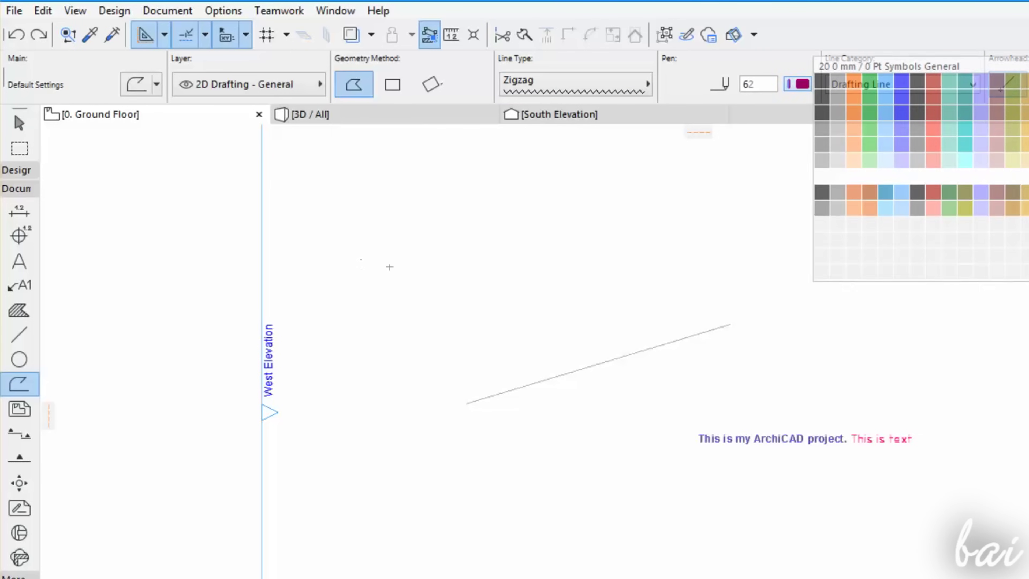
{"action": "left_click", "coordinate": [901, 82]}
{"action": "left_click", "coordinate": [390, 269]}
{"action": "left_click", "coordinate": [490, 167]}
{"action": "left_click", "coordinate": [598, 249]}
{"action": "double_click", "coordinate": [691, 156]}
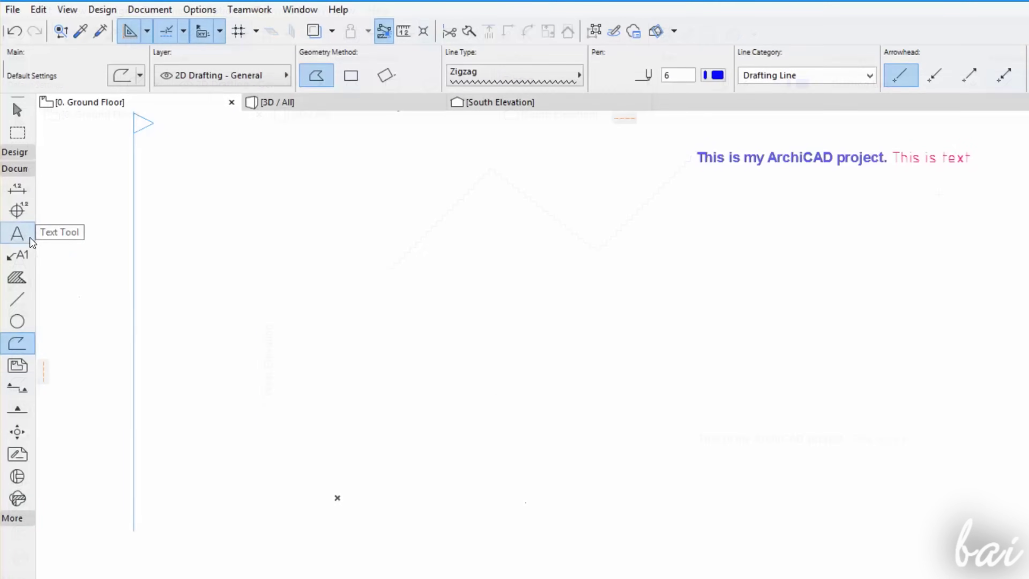
Examine the Text tool's font, size, rotation, alignment and pen options and open its default settings
{"action": "left_click", "coordinate": [18, 236]}
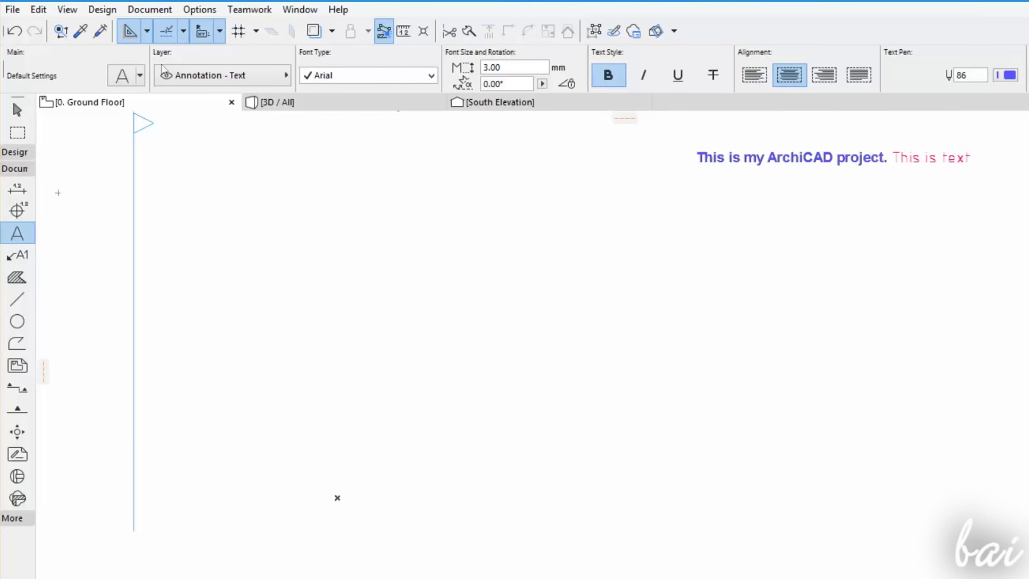
{"action": "left_click", "coordinate": [431, 75]}
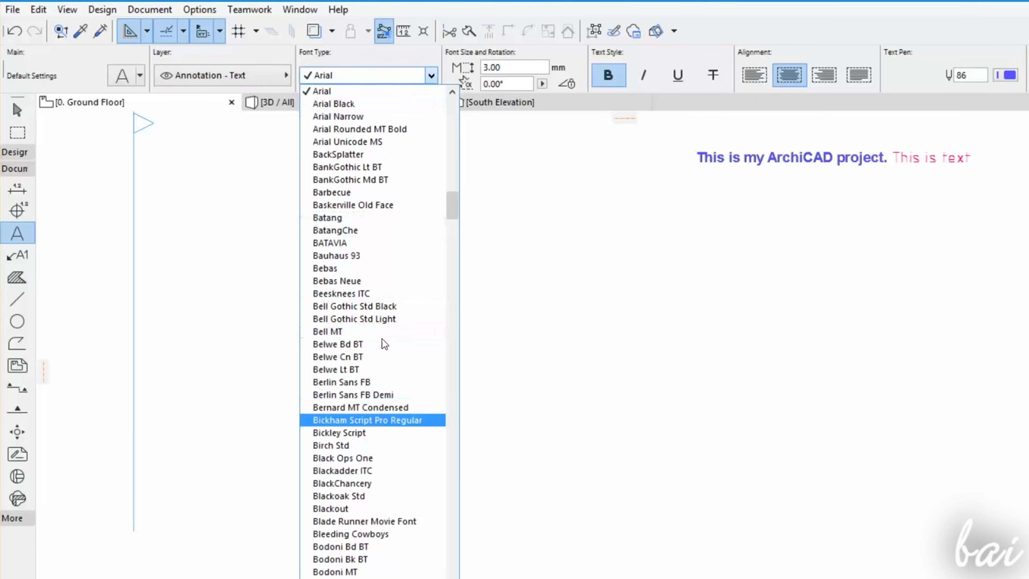
{"action": "key", "text": "Escape"}
{"action": "left_click", "coordinate": [525, 70]}
{"action": "left_click_drag", "start_coordinate": [522, 70], "coordinate": [460, 64]}
{"action": "left_click_drag", "start_coordinate": [518, 83], "coordinate": [472, 77]}
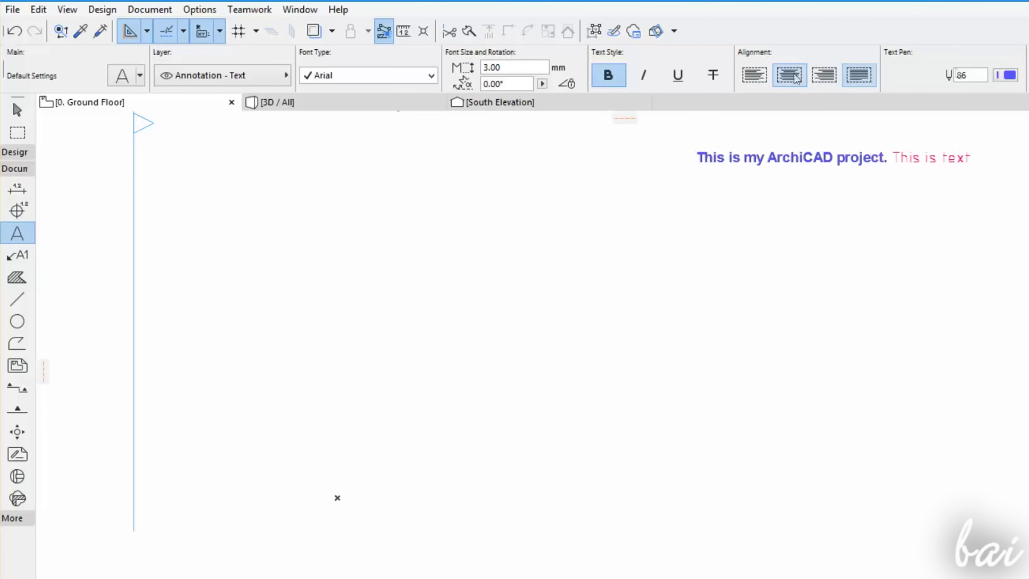
{"action": "left_click", "coordinate": [1008, 83]}
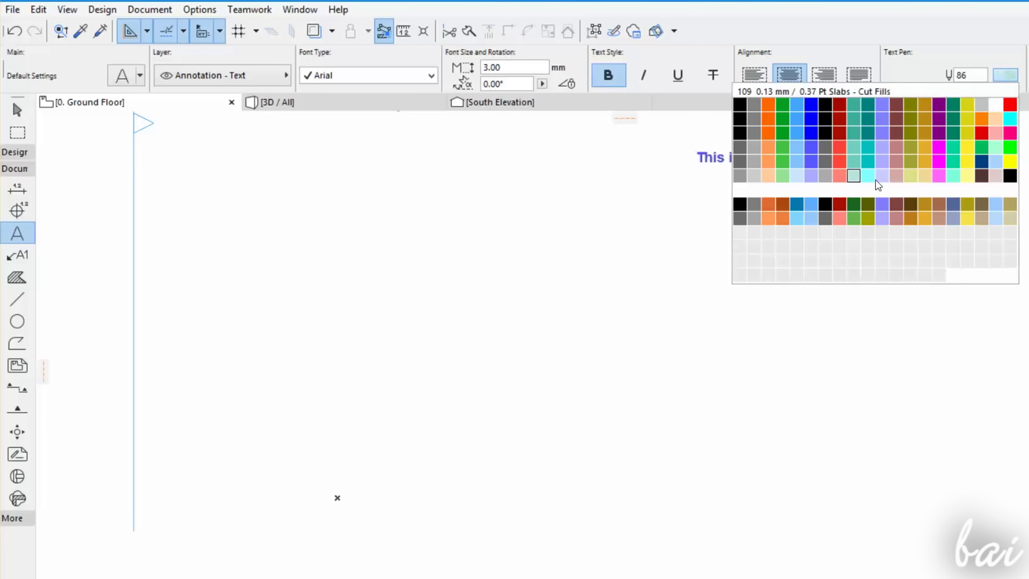
{"action": "left_click", "coordinate": [1009, 82]}
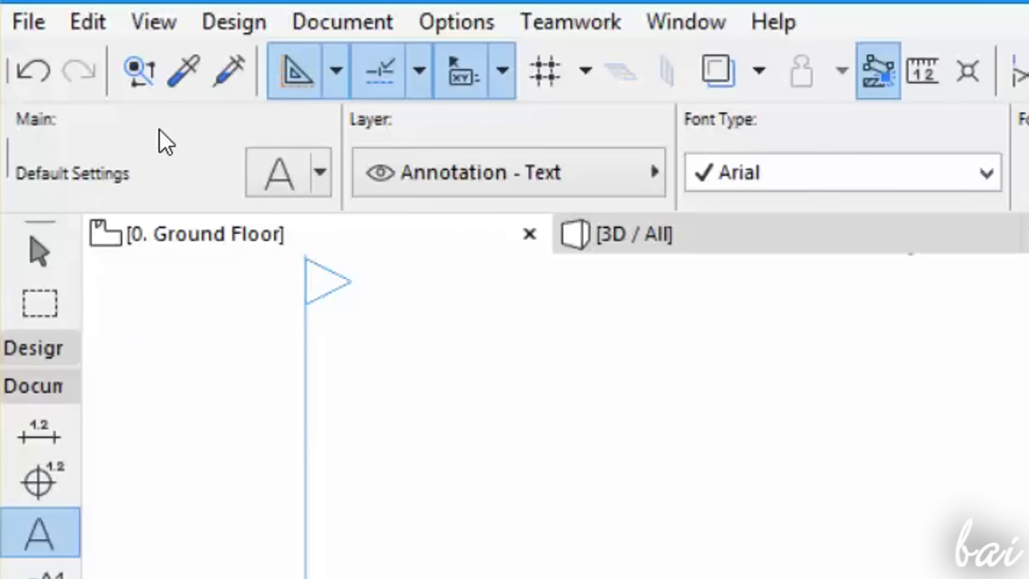
{"action": "left_click", "coordinate": [279, 175]}
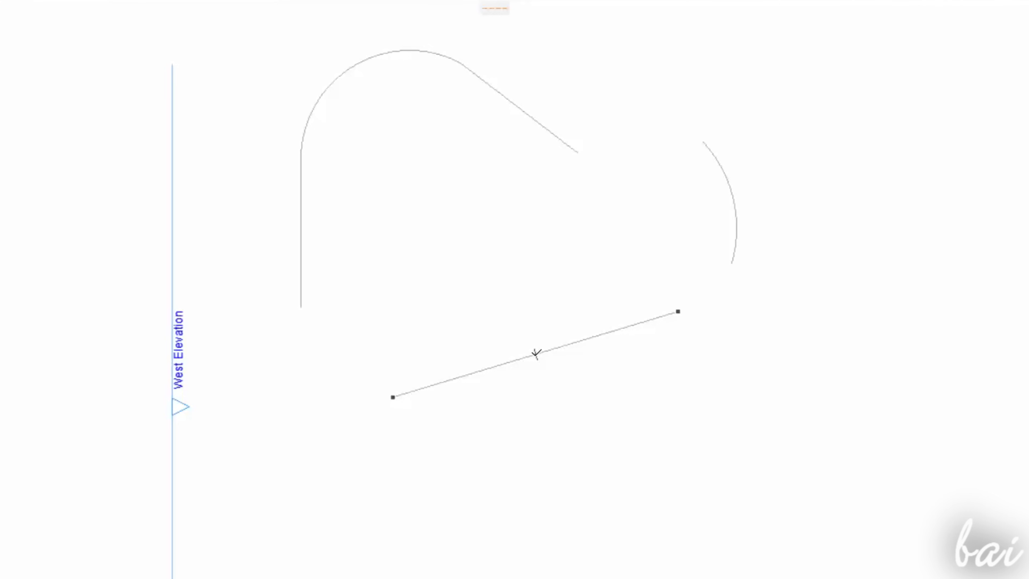
Try the snap guides and snap points between the slanted line, the polyline's end point and the arc
{"action": "left_click", "coordinate": [518, 363]}
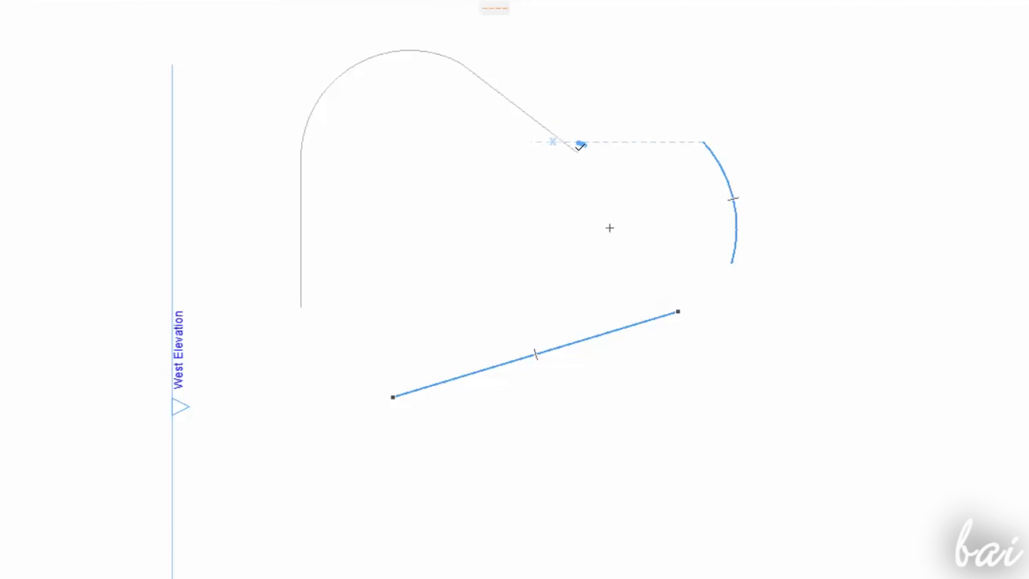
{"action": "left_click", "coordinate": [578, 152]}
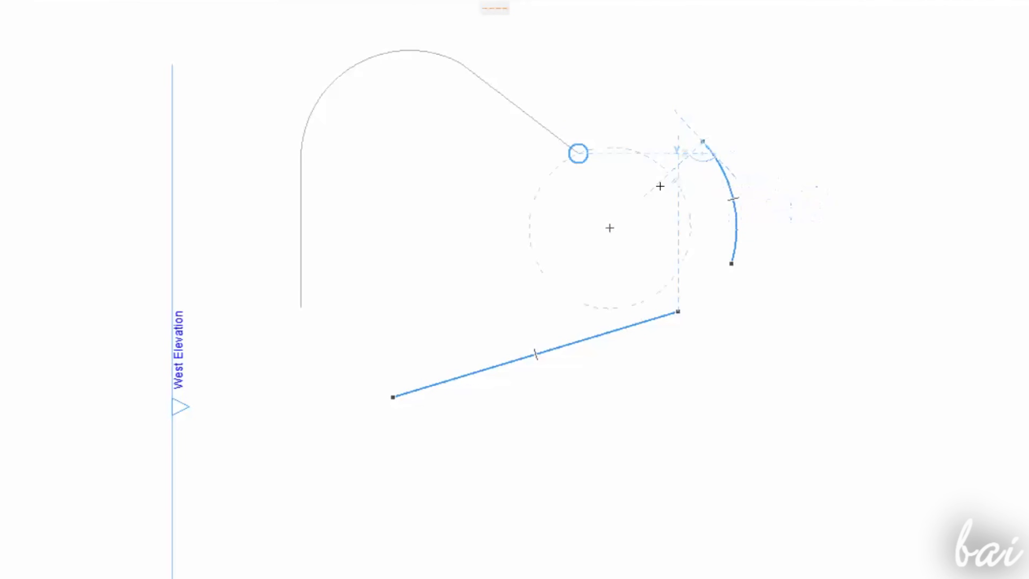
{"action": "left_click", "coordinate": [678, 311]}
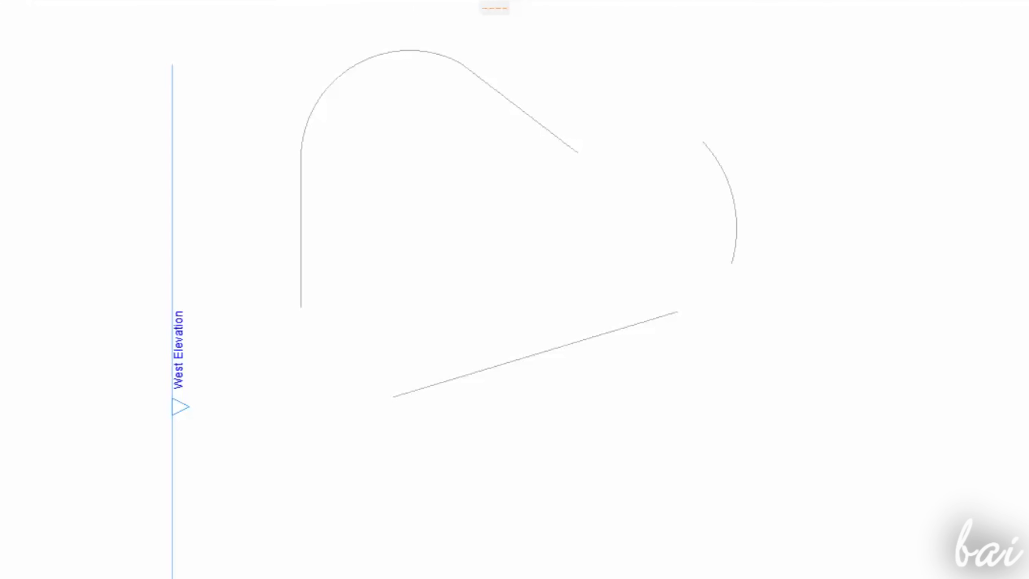
Select the curved polyline and move the whole polyline down and slightly left with the Drag command
{"action": "left_click", "coordinate": [554, 352]}
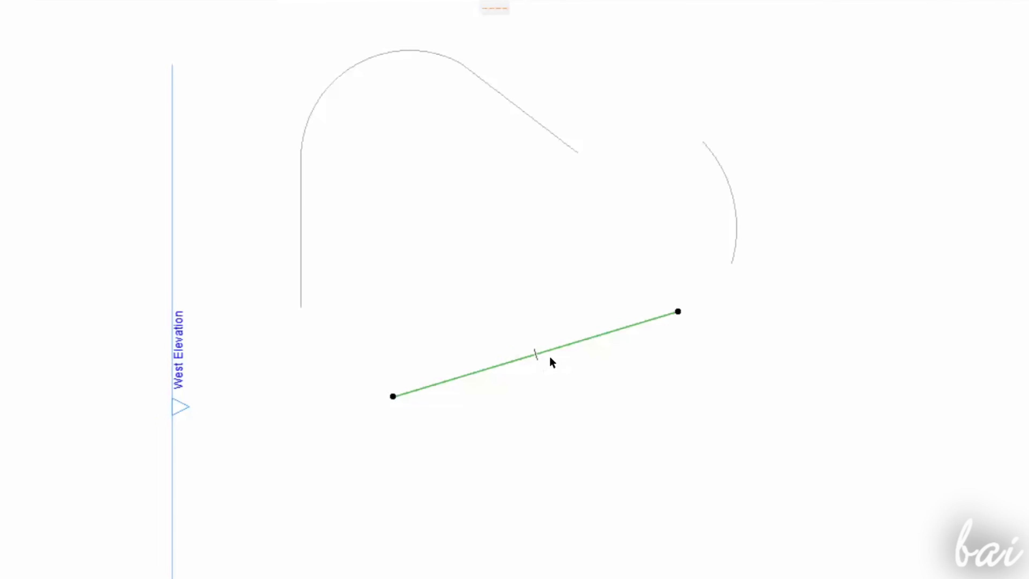
{"action": "left_click", "coordinate": [515, 110]}
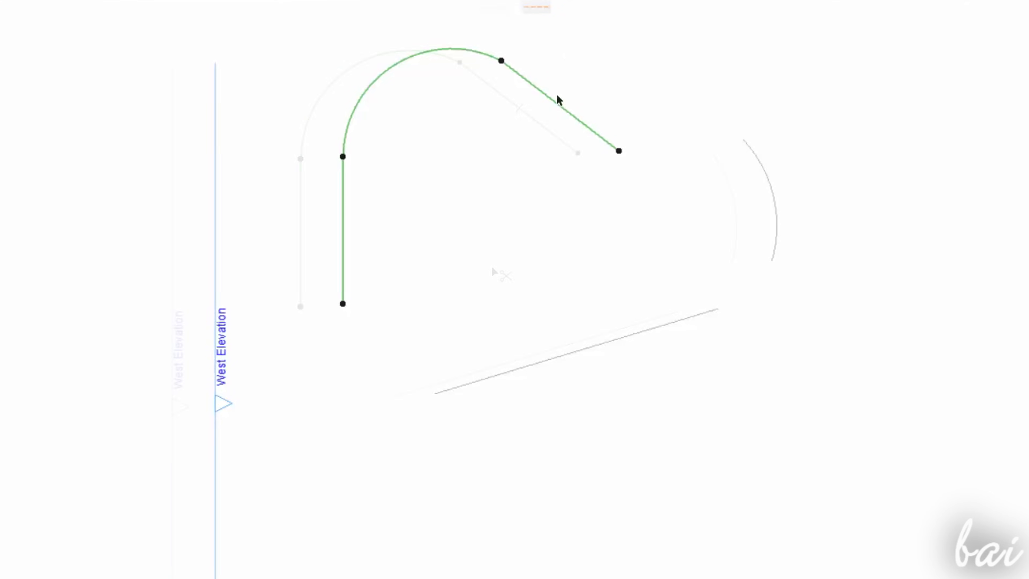
{"action": "left_click", "coordinate": [551, 100]}
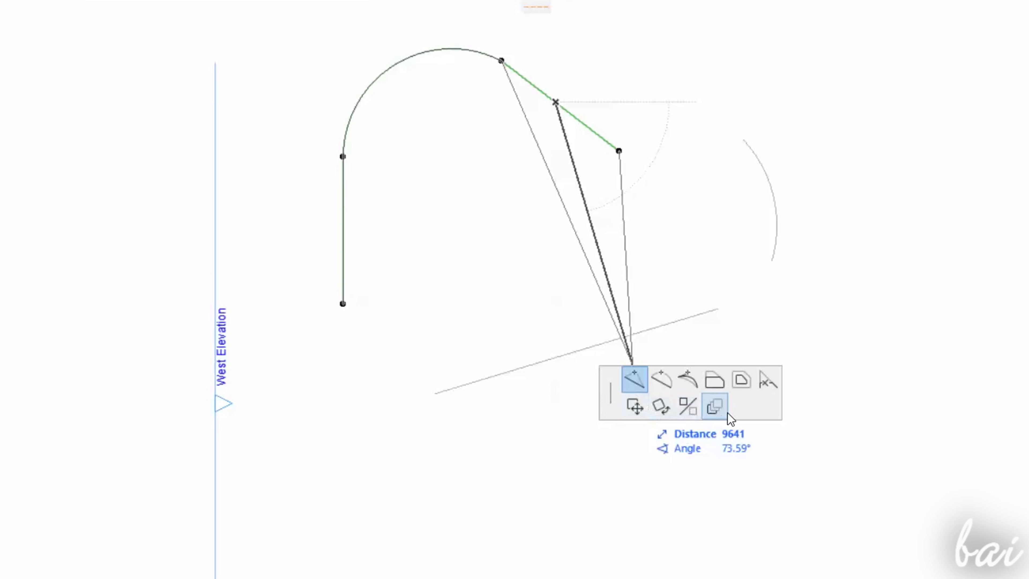
{"action": "left_click", "coordinate": [634, 410]}
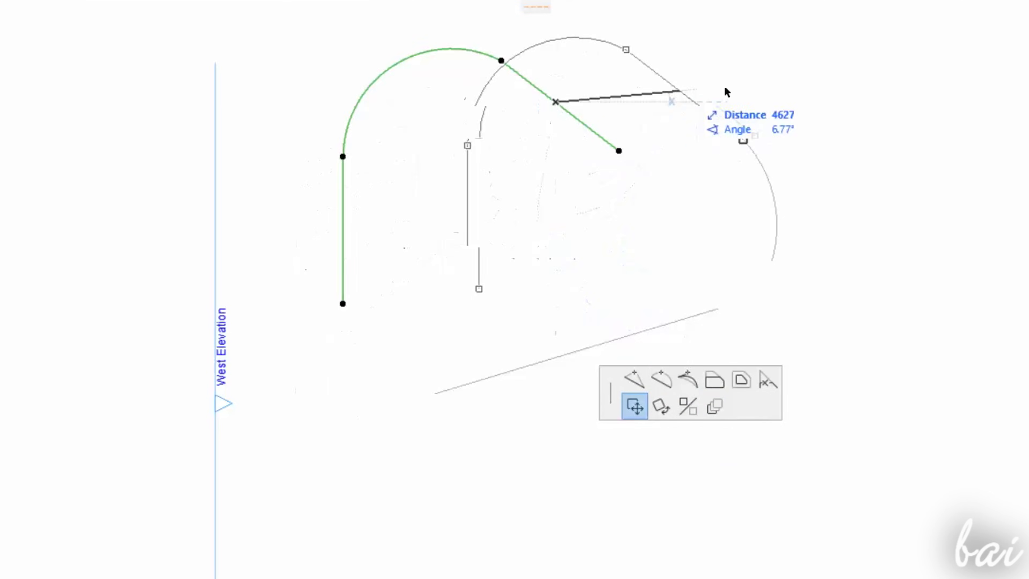
Try to rotate the polyline clockwise about a point below its arc, and to mirror it across a steep slanted axis
{"action": "left_click", "coordinate": [668, 417]}
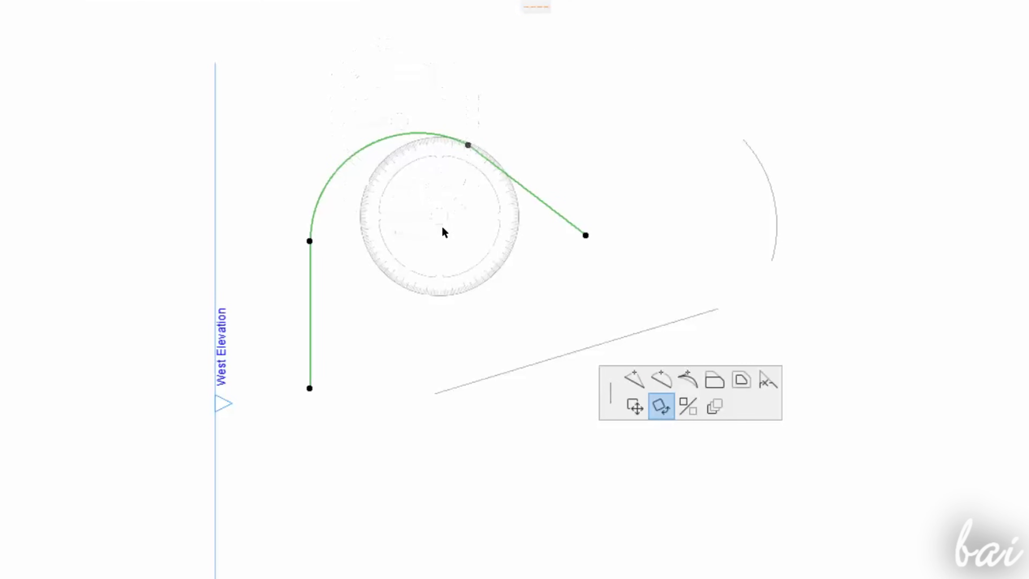
{"action": "left_click", "coordinate": [434, 242]}
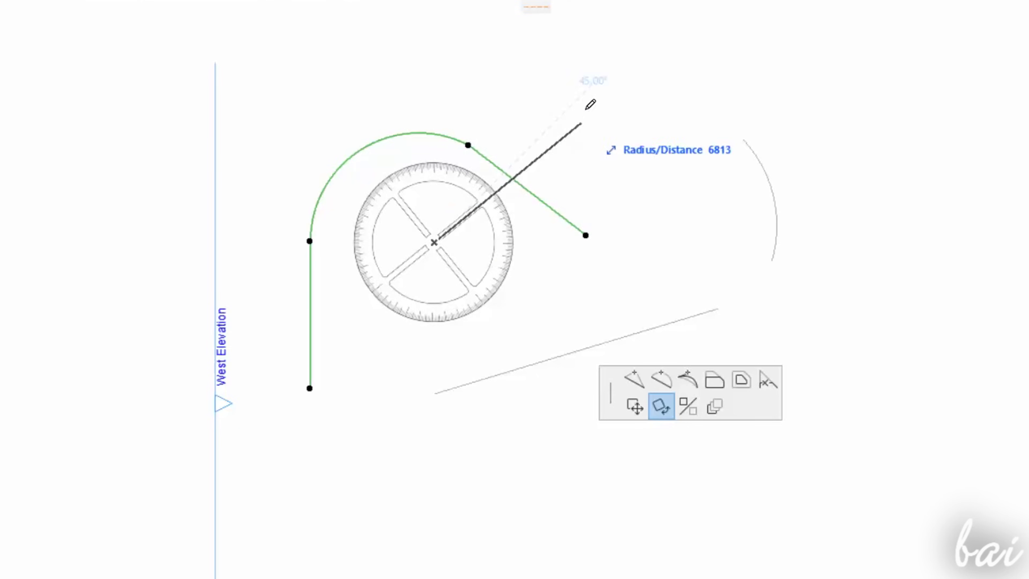
{"action": "left_click", "coordinate": [592, 72]}
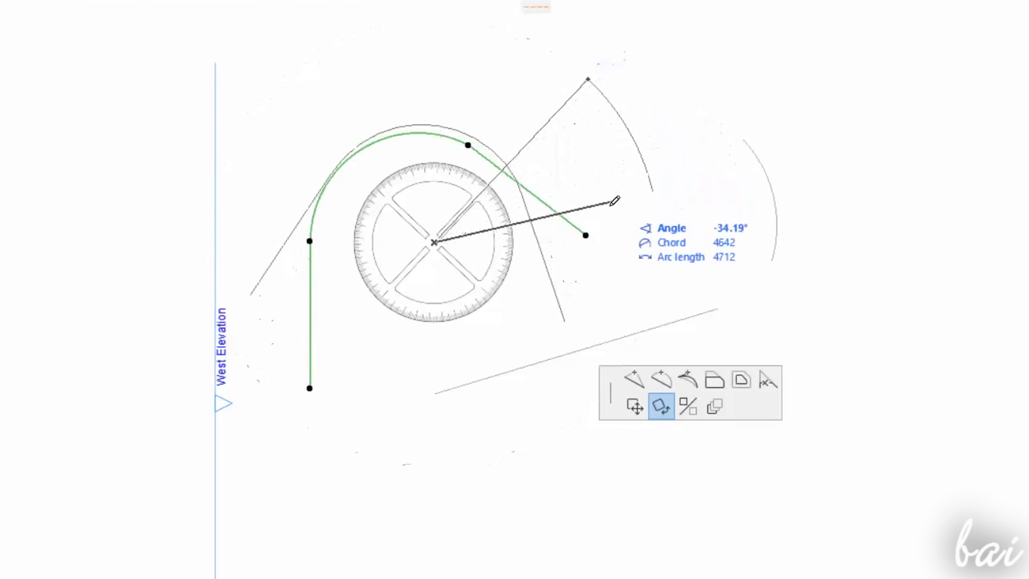
{"action": "left_click", "coordinate": [571, 274]}
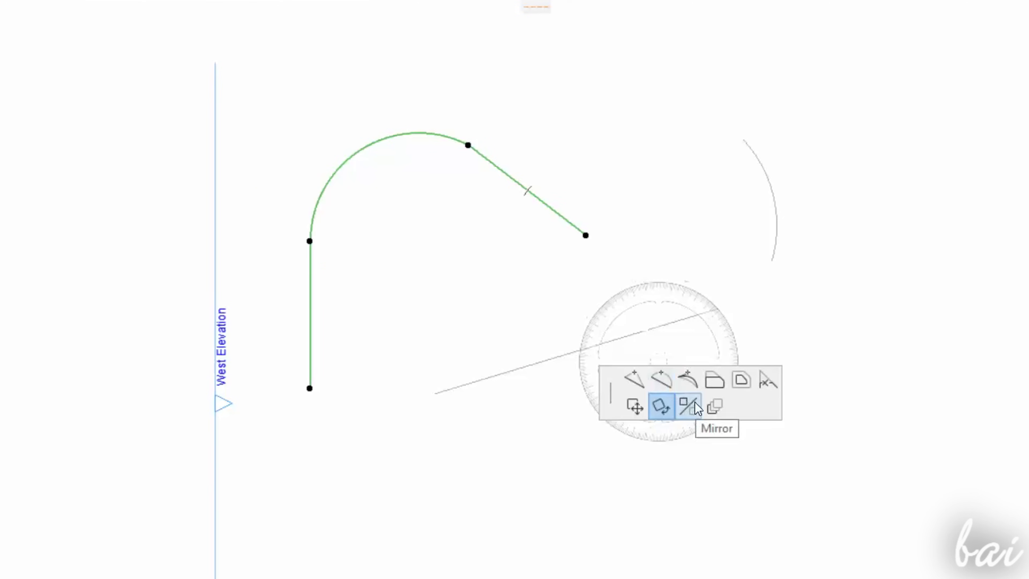
{"action": "left_click", "coordinate": [694, 406]}
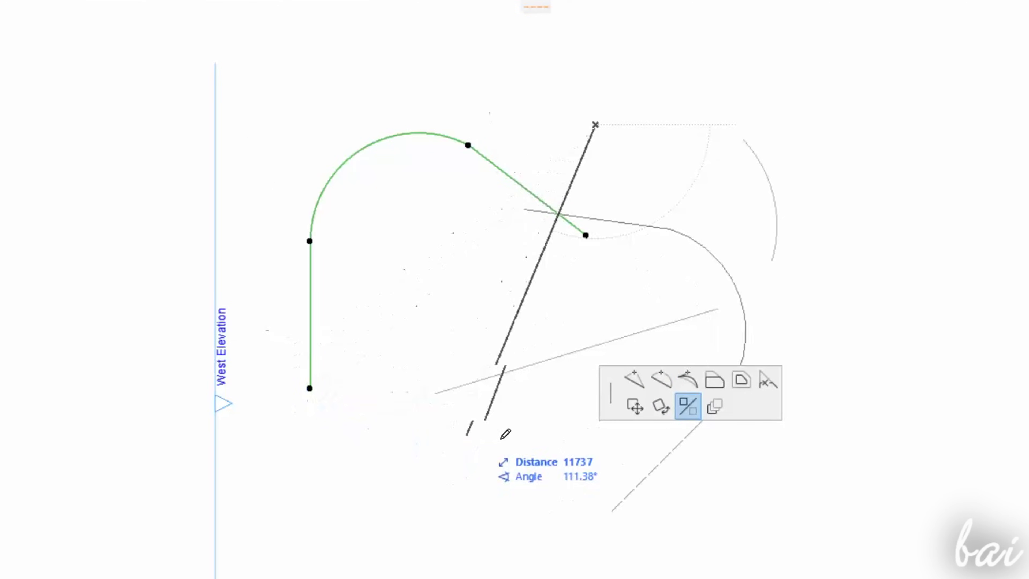
Try to multiply the polyline by dragging, using the Increment and Spread method towards the lower right
{"action": "left_click", "coordinate": [714, 413]}
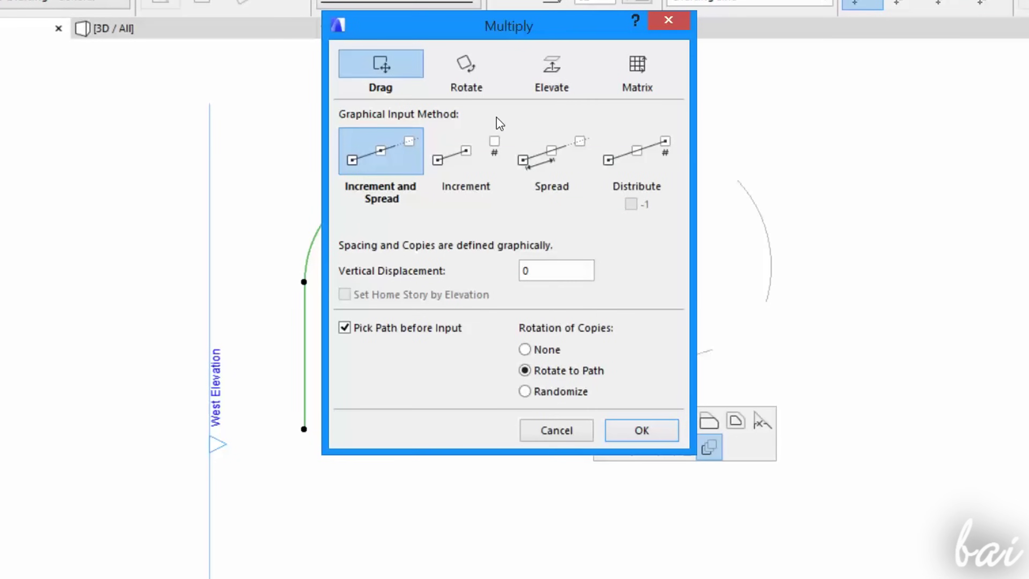
{"action": "key", "text": "Return"}
{"action": "left_click", "coordinate": [411, 263]}
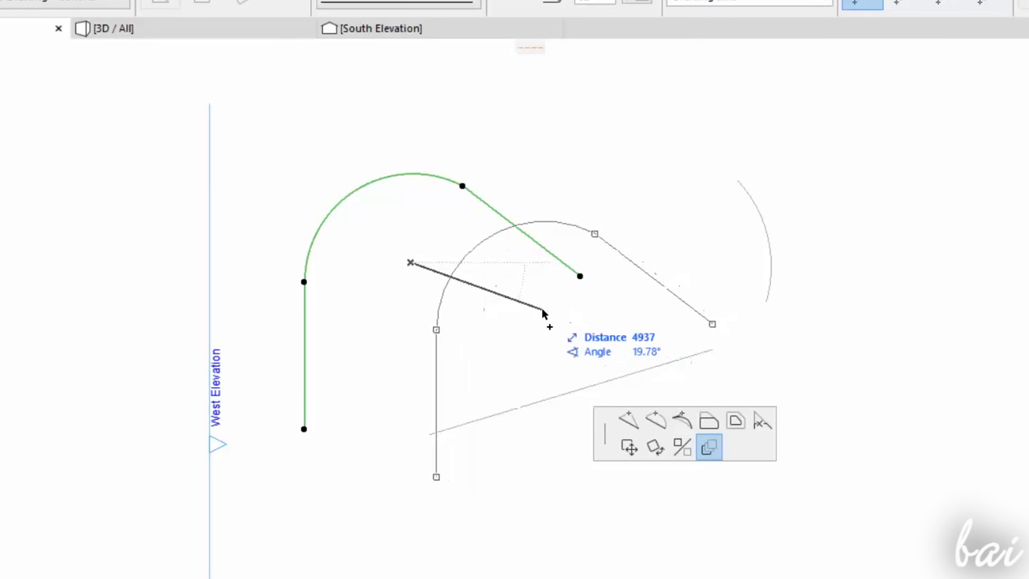
{"action": "left_click", "coordinate": [812, 377]}
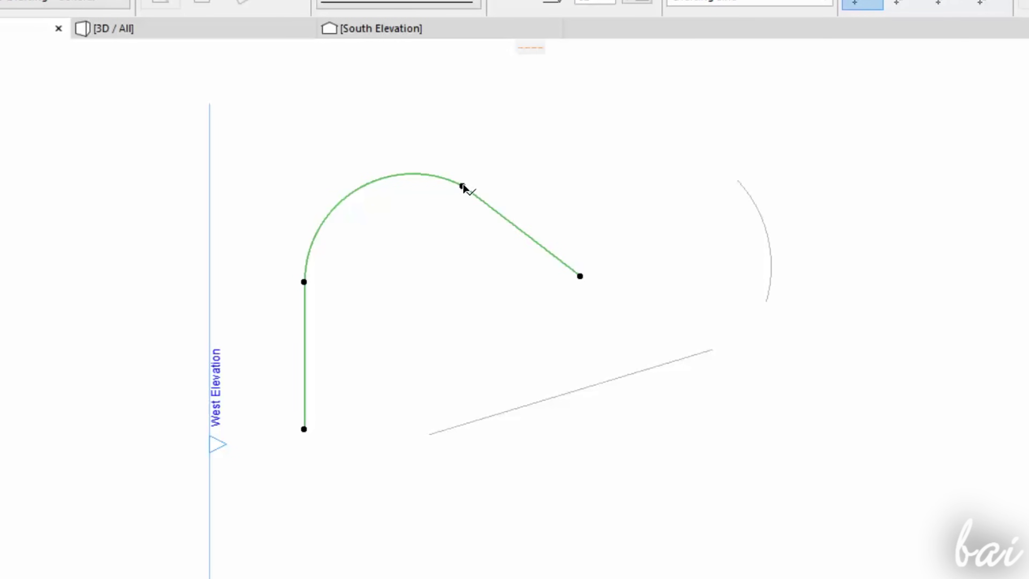
Try to move the polyline's node between the arc and the slanted segment about 3600 outward at 45°
{"action": "left_click_drag", "start_coordinate": [463, 186], "coordinate": [614, 400]}
{"action": "left_click", "coordinate": [630, 425]}
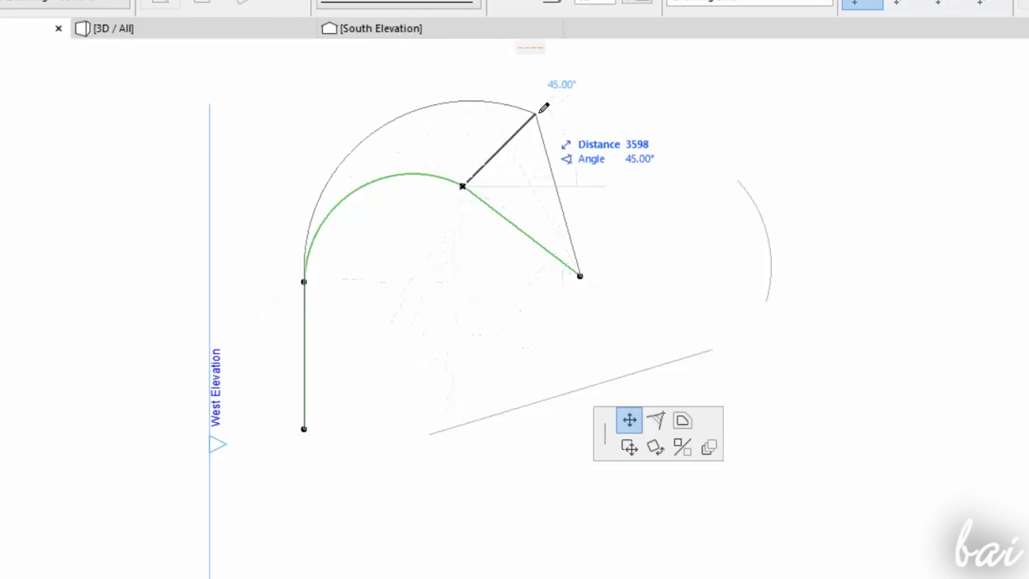
{"action": "left_click", "coordinate": [540, 106]}
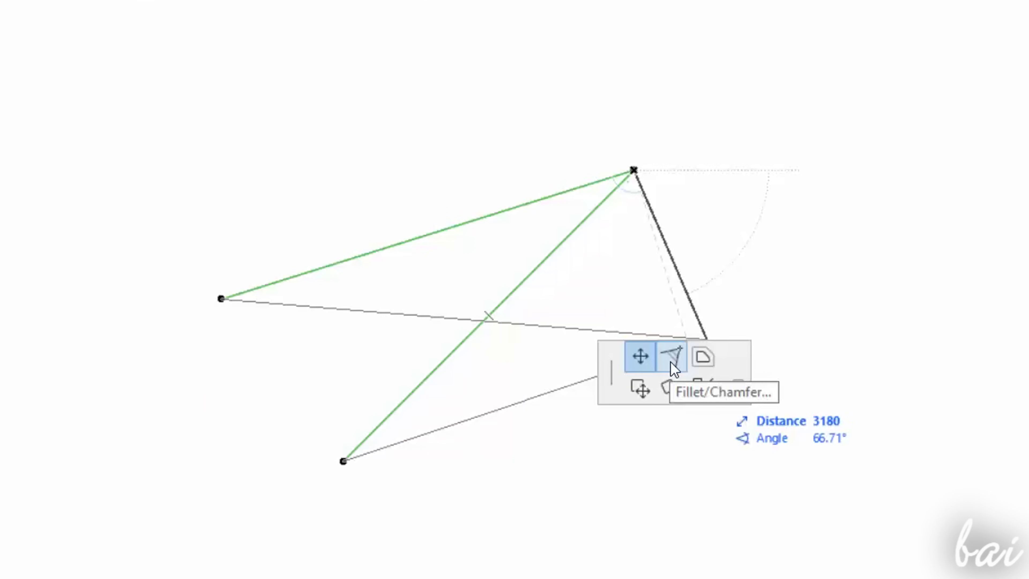
Fillet the sharp corner between the two straight polyline segments with a radius of 500
{"action": "left_click", "coordinate": [672, 358]}
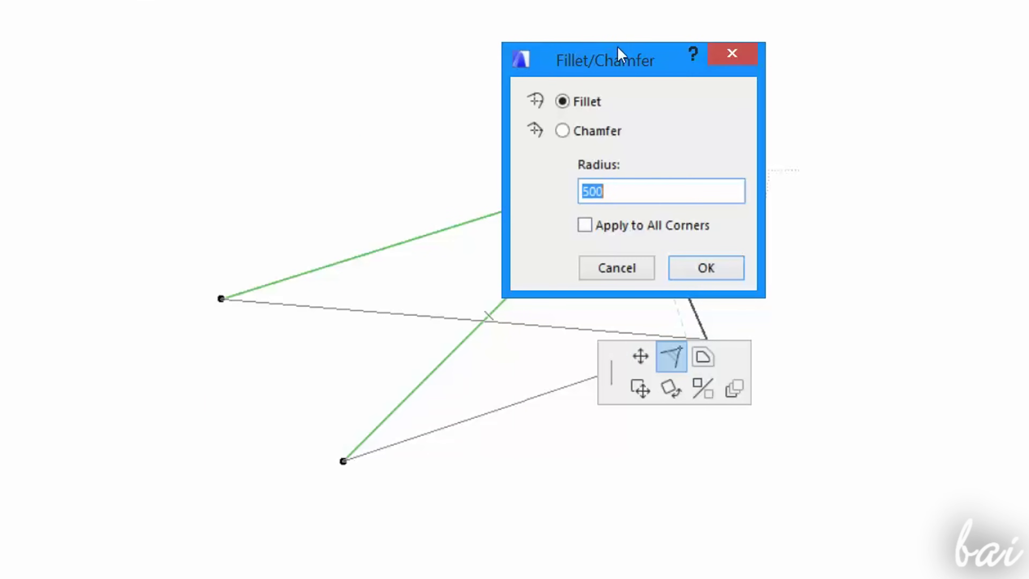
{"action": "left_click", "coordinate": [706, 268]}
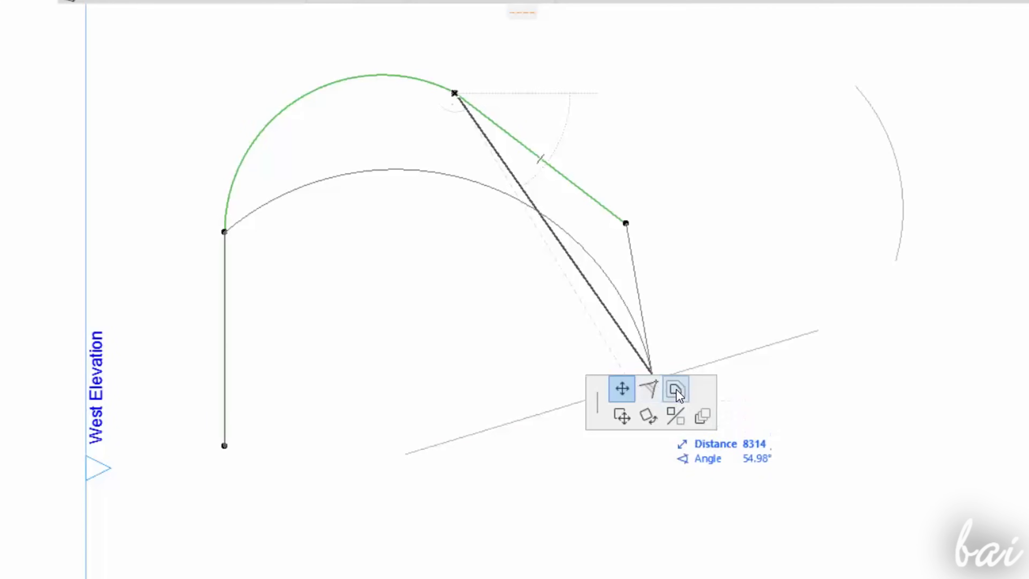
Try to offset all edges of the curved polyline from its node between the arc and the slanted segment
{"action": "left_click", "coordinate": [676, 389]}
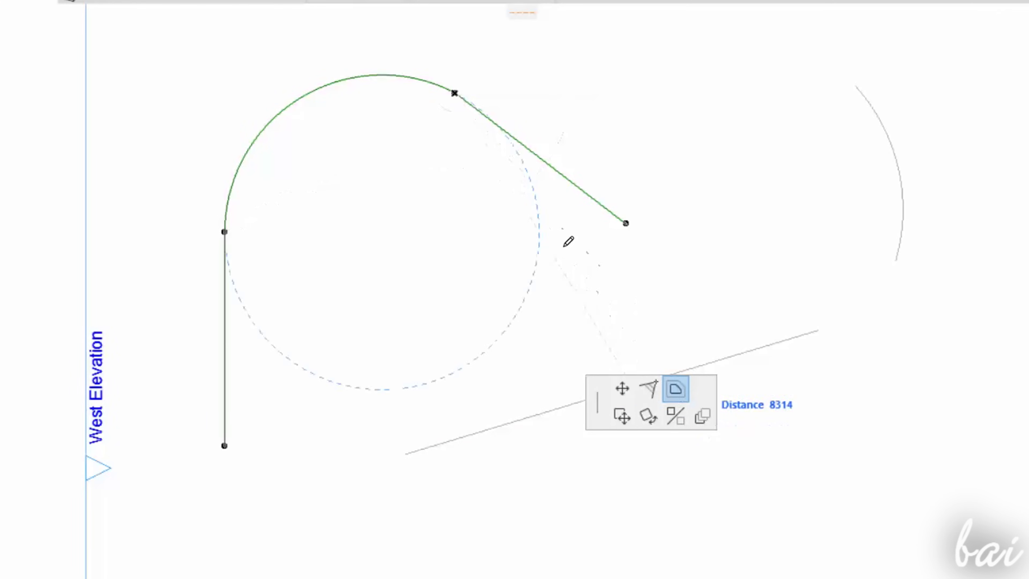
{"action": "scroll", "coordinate": [533, 78], "scroll_direction": "down", "scroll_amount": 2}
{"action": "scroll", "coordinate": [466, 30], "scroll_direction": "up", "scroll_amount": 2}
{"action": "key", "text": "Escape"}
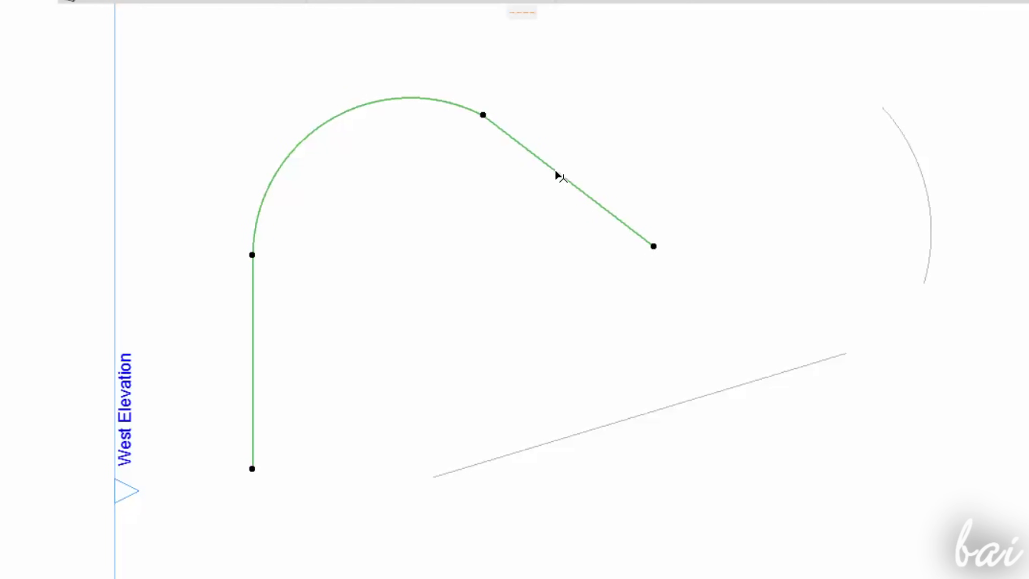
Bend the curved polyline's slanted straight end segment into an outward arc by editing its tangent at the upper node
{"action": "left_click", "coordinate": [555, 170]}
{"action": "left_click", "coordinate": [622, 388]}
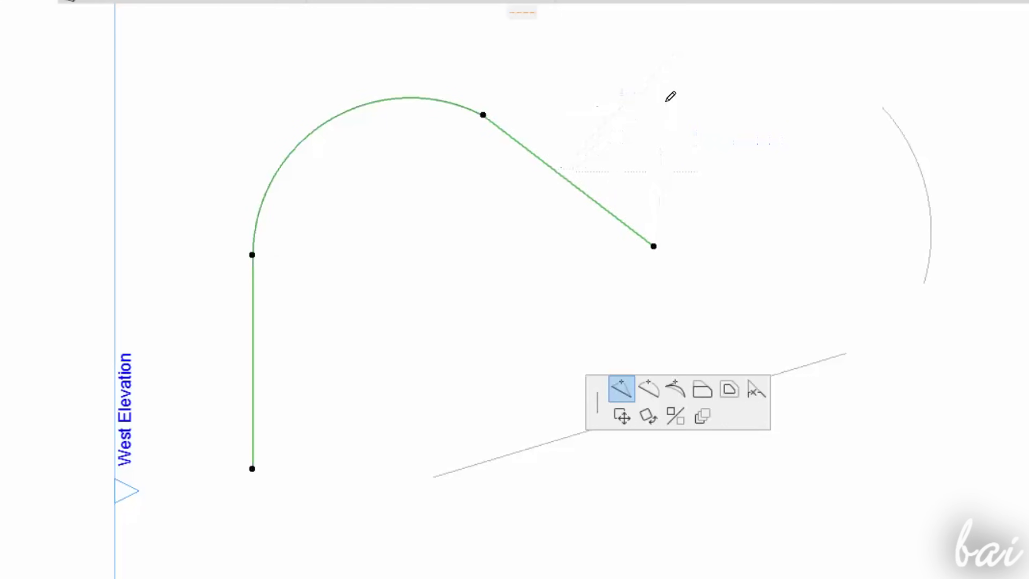
{"action": "left_click", "coordinate": [648, 390]}
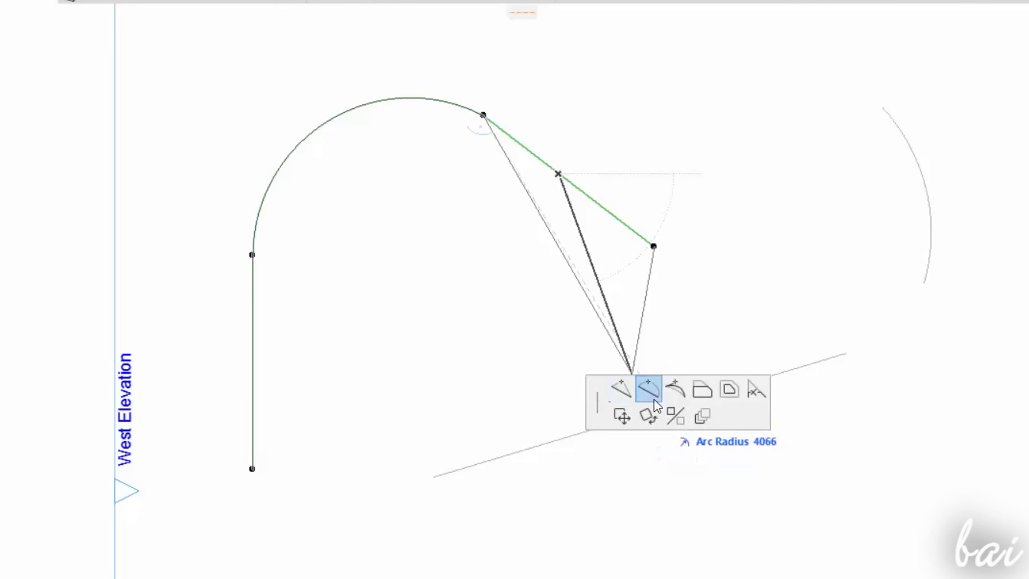
{"action": "left_click", "coordinate": [679, 397]}
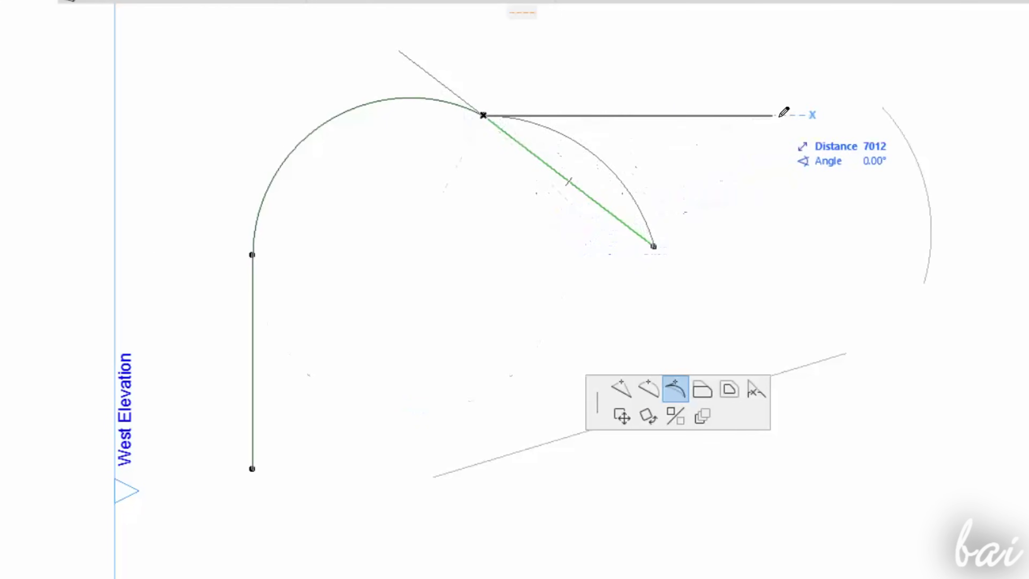
{"action": "left_click", "coordinate": [633, 197]}
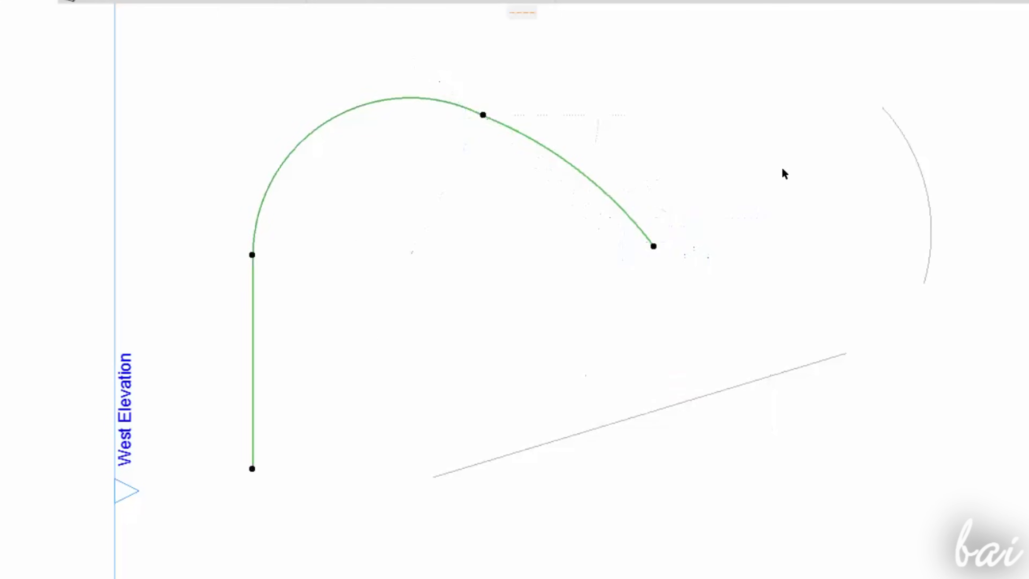
Try to reshape the curved polyline's slanted end segment from its lower end node by editing the tangent
{"action": "left_click", "coordinate": [653, 246]}
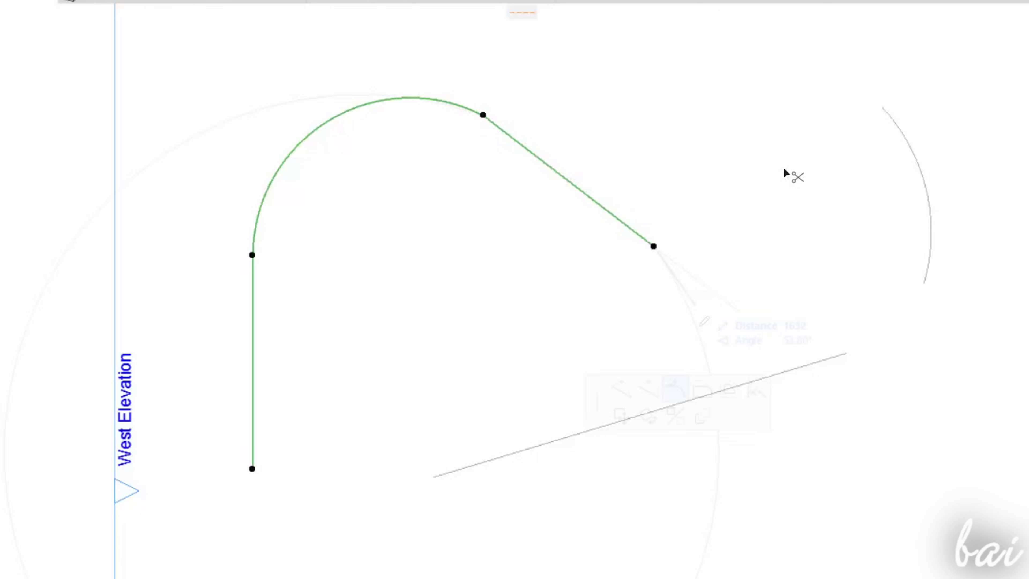
{"action": "left_click", "coordinate": [698, 400]}
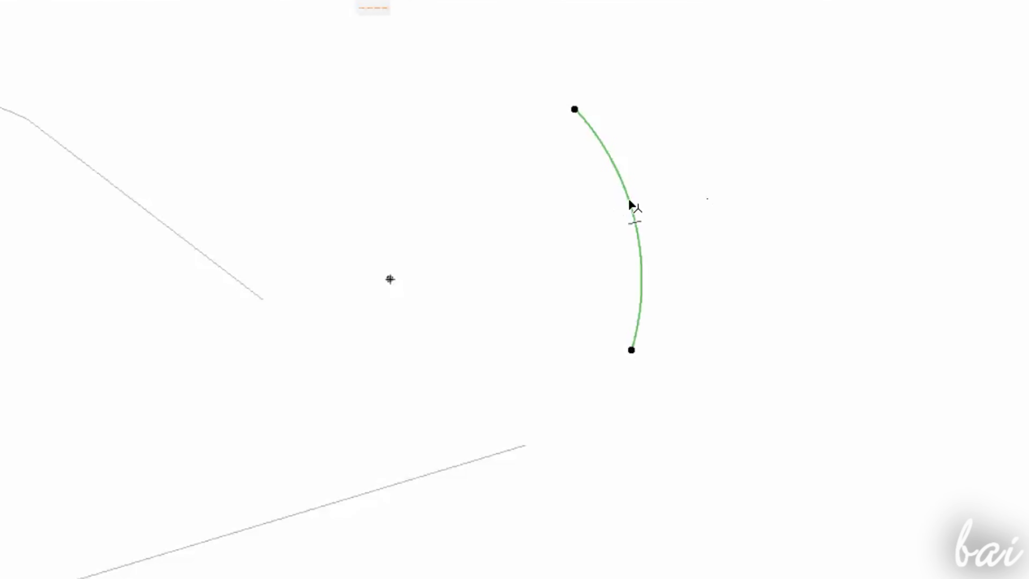
Try to resize the standalone arc concentrically about its centre and to change its angular length from the lower endpoint
{"action": "left_click", "coordinate": [630, 202]}
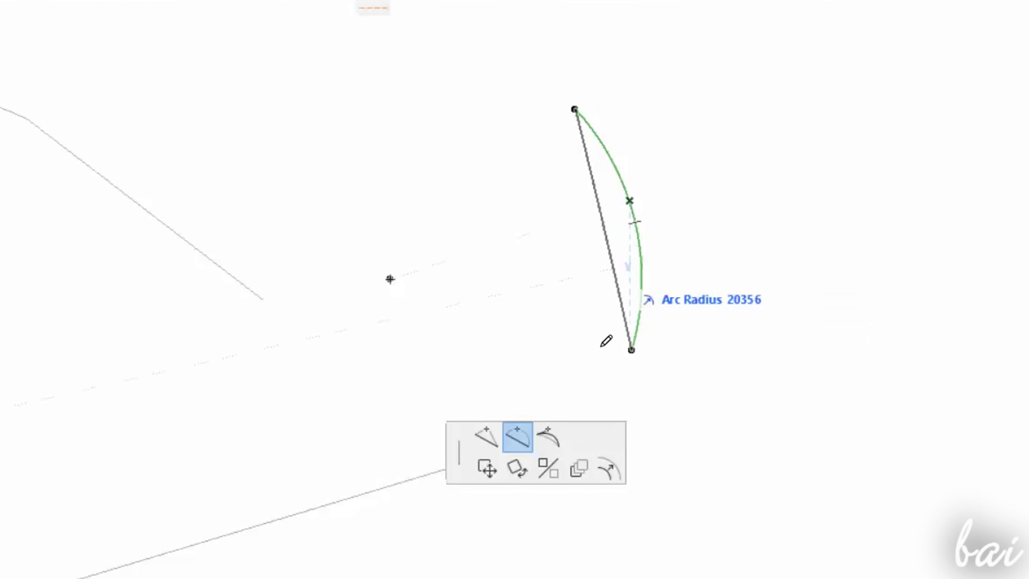
{"action": "left_click", "coordinate": [616, 484]}
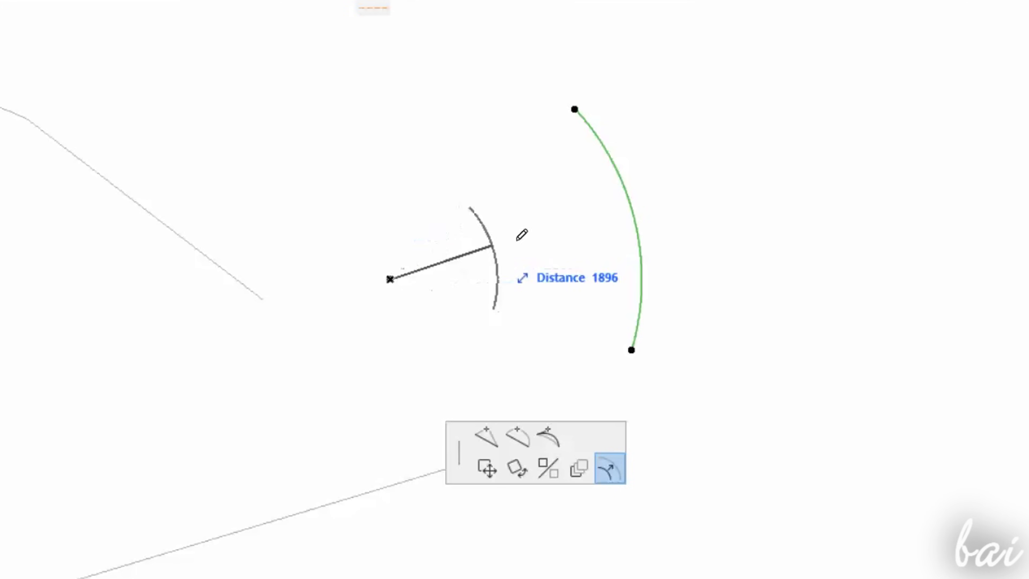
{"action": "left_click", "coordinate": [631, 350]}
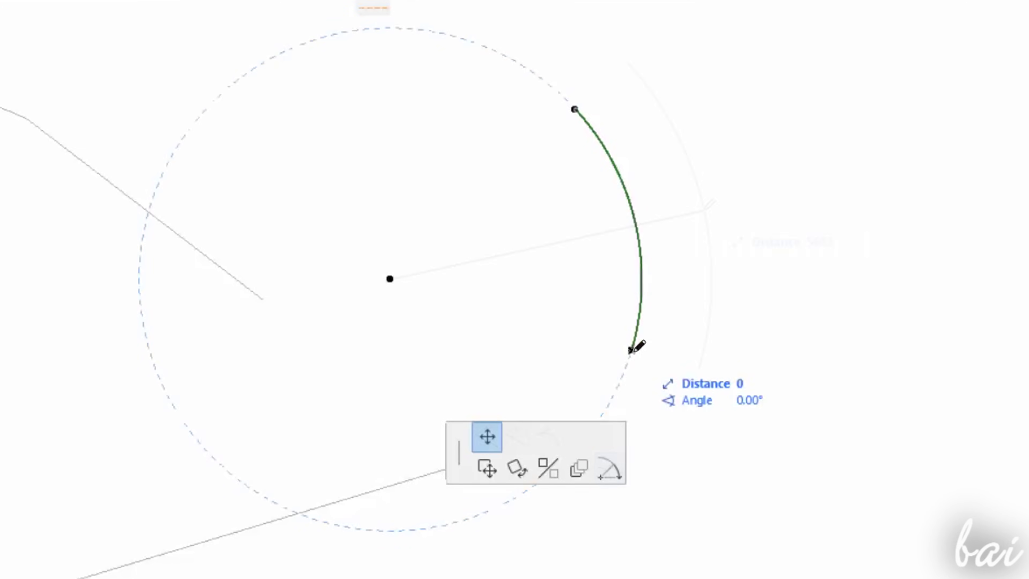
{"action": "left_click", "coordinate": [622, 478]}
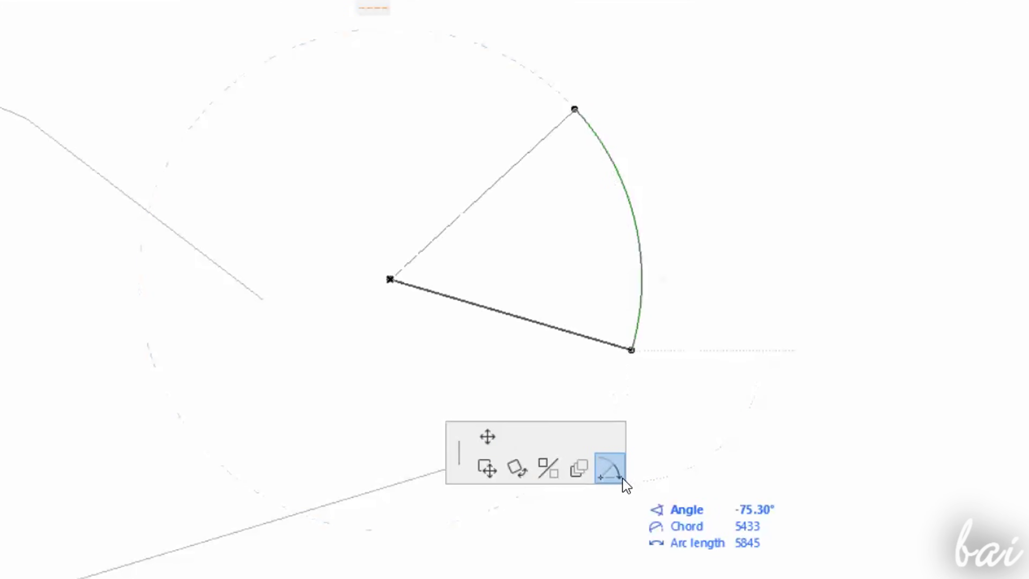
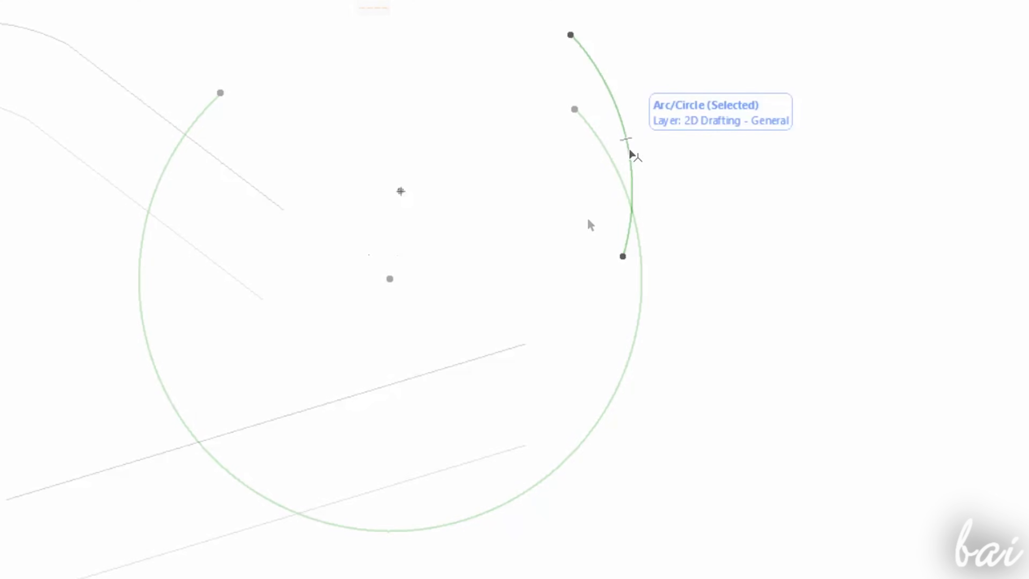
Try to rotate the polyline, line and arc together about a centre point located between them
{"action": "right_click", "coordinate": [627, 142]}
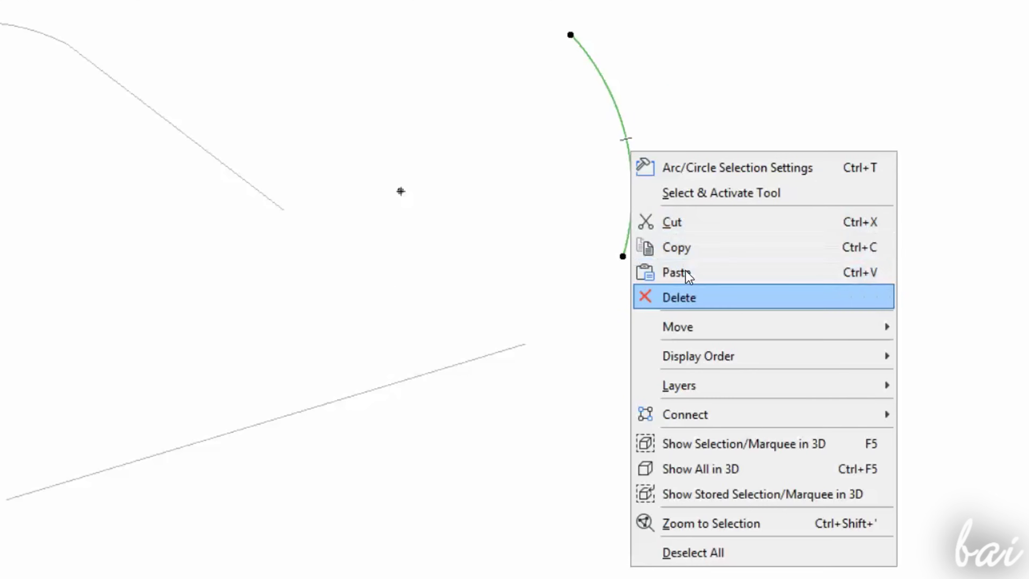
{"action": "left_click", "coordinate": [694, 229]}
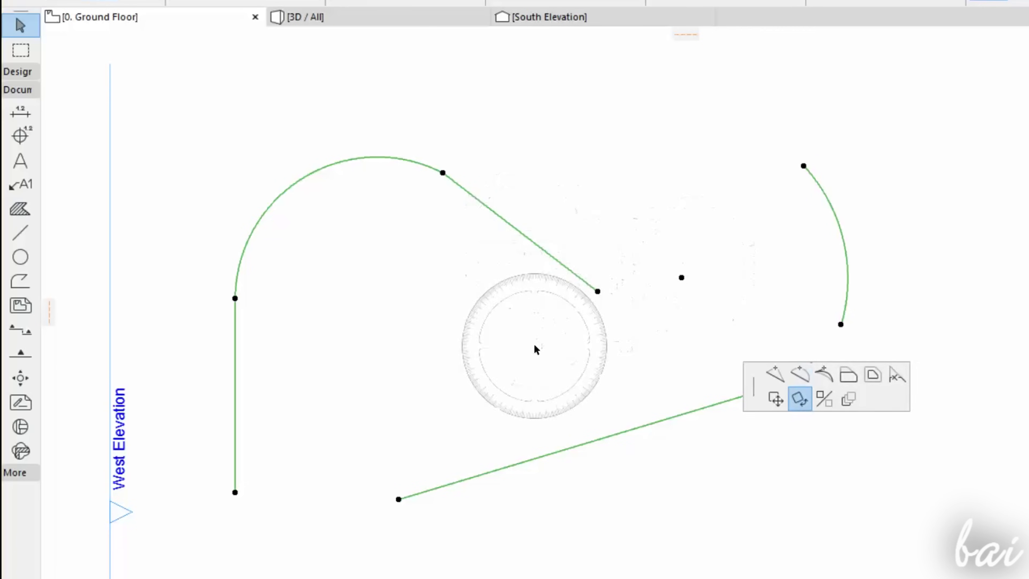
{"action": "left_click", "coordinate": [546, 348]}
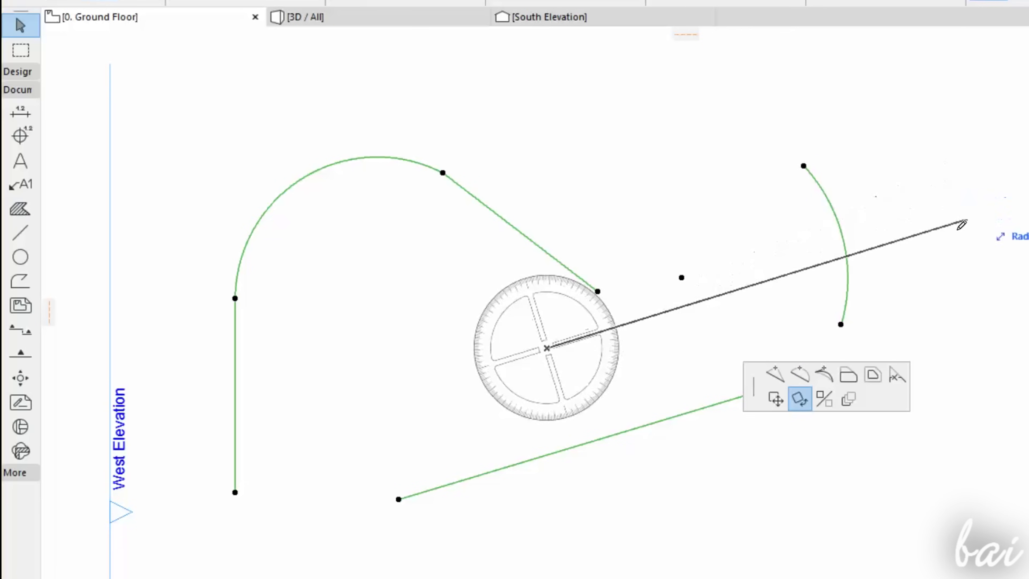
{"action": "left_click", "coordinate": [940, 248]}
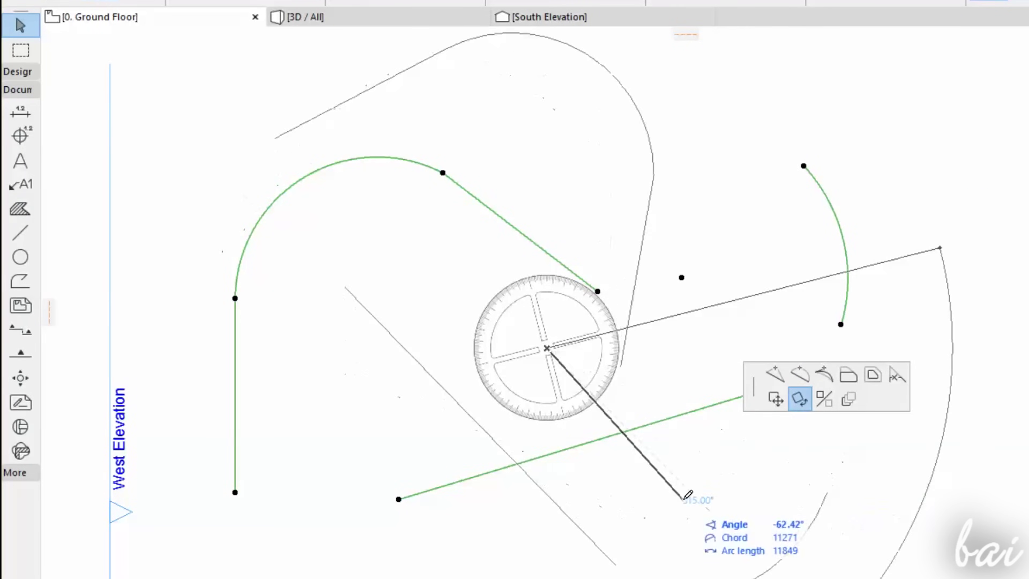
{"action": "left_click", "coordinate": [802, 387]}
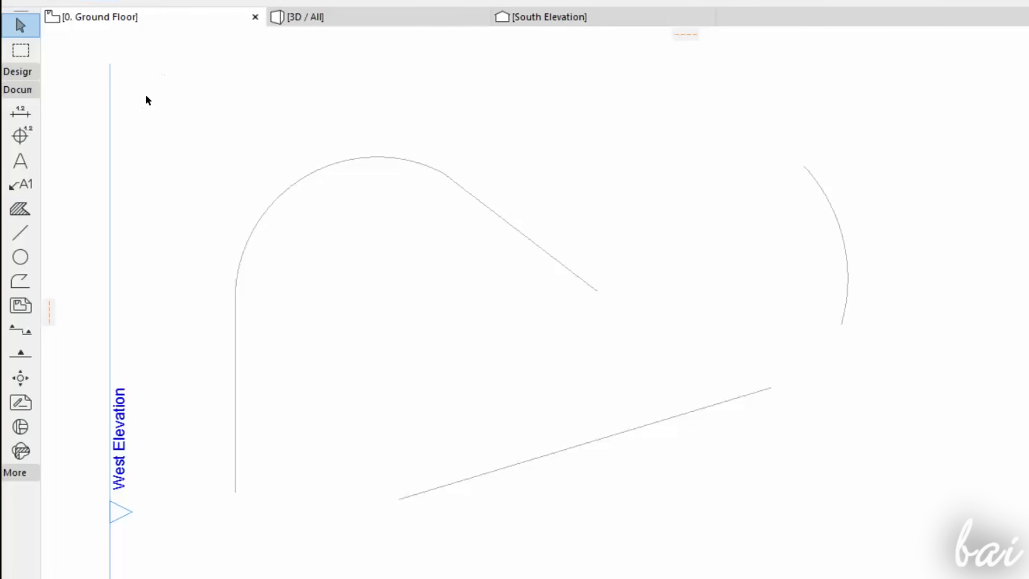
Select the drafted elements with a selection rectangle, and reselect only the curved polyline with the arc added to the selection
{"action": "left_click_drag", "start_coordinate": [148, 89], "coordinate": [952, 428]}
{"action": "left_click", "coordinate": [607, 246]}
{"action": "left_click", "coordinate": [550, 252]}
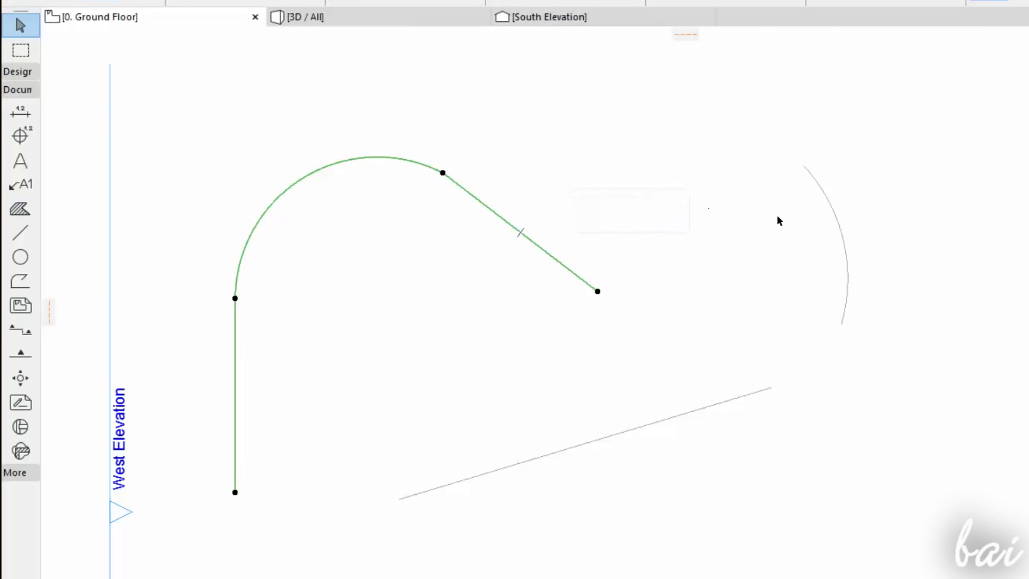
{"action": "left_click", "coordinate": [838, 211], "text": "shift"}
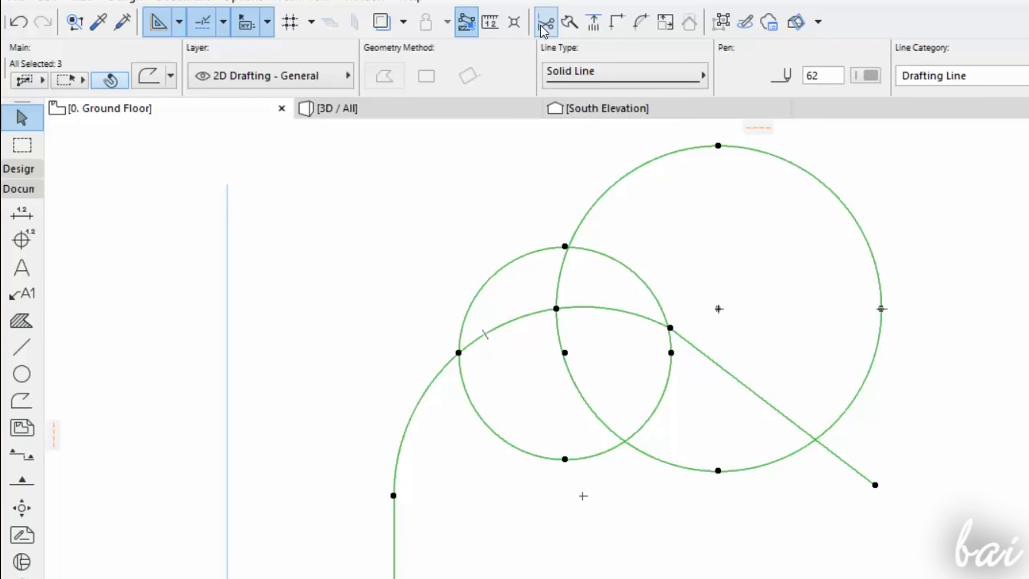
Try to split the selected polyline and both circles along a diagonal line, choosing the lower side, and undo the split
{"action": "left_click", "coordinate": [544, 25]}
{"action": "left_click", "coordinate": [641, 278]}
{"action": "left_click", "coordinate": [508, 328]}
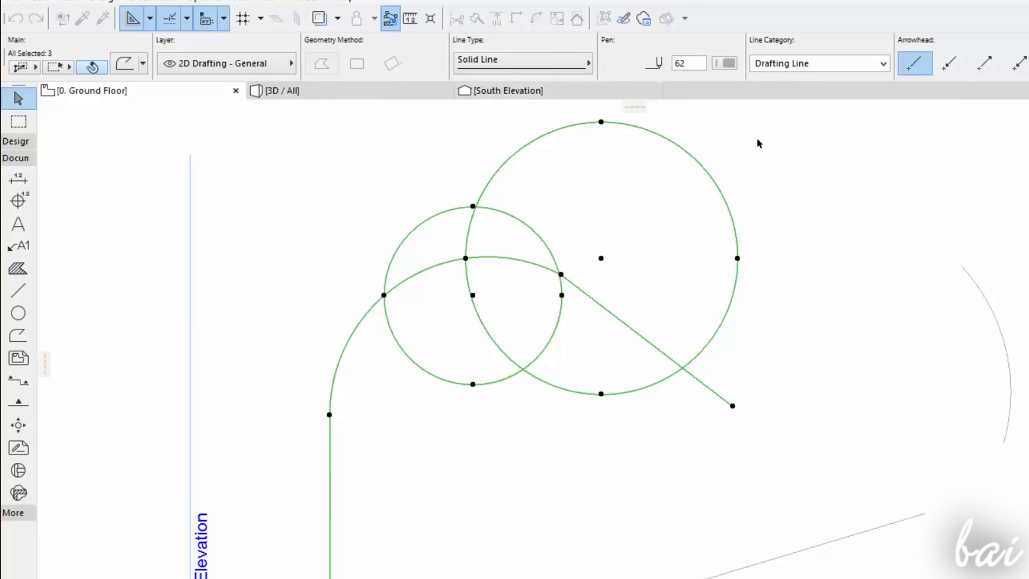
{"action": "left_click", "coordinate": [767, 133]}
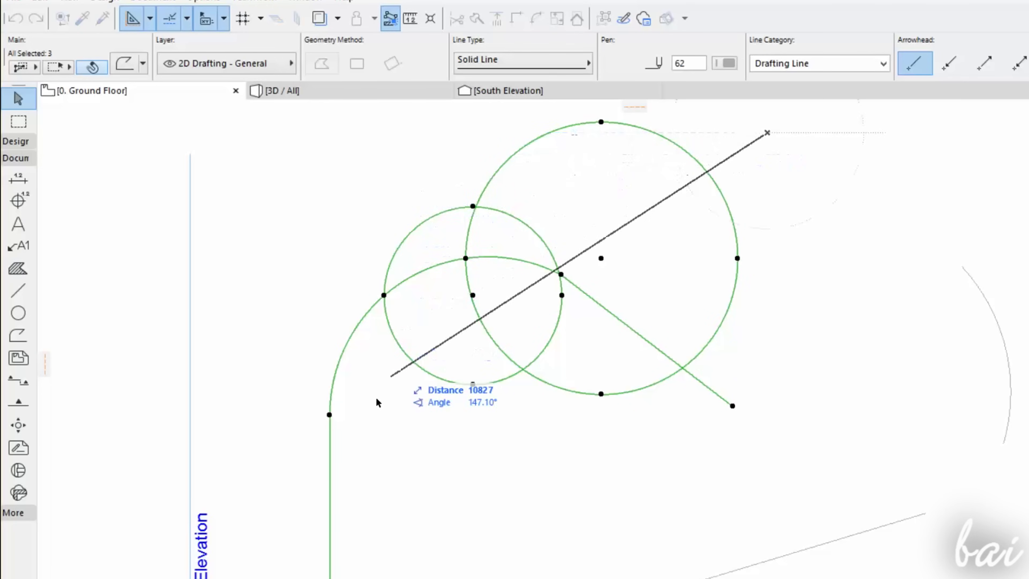
{"action": "left_click", "coordinate": [375, 435]}
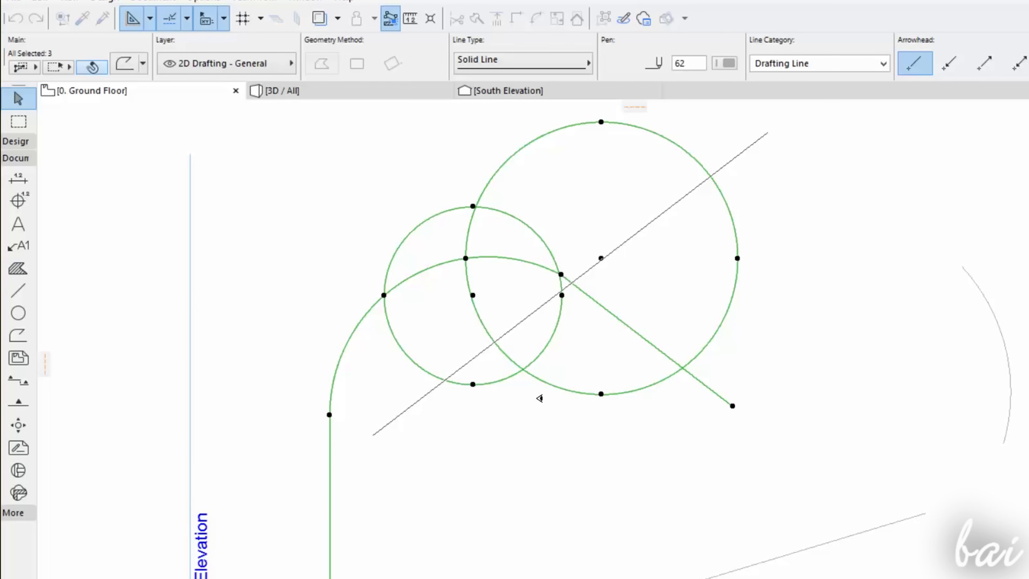
{"action": "left_click", "coordinate": [539, 399]}
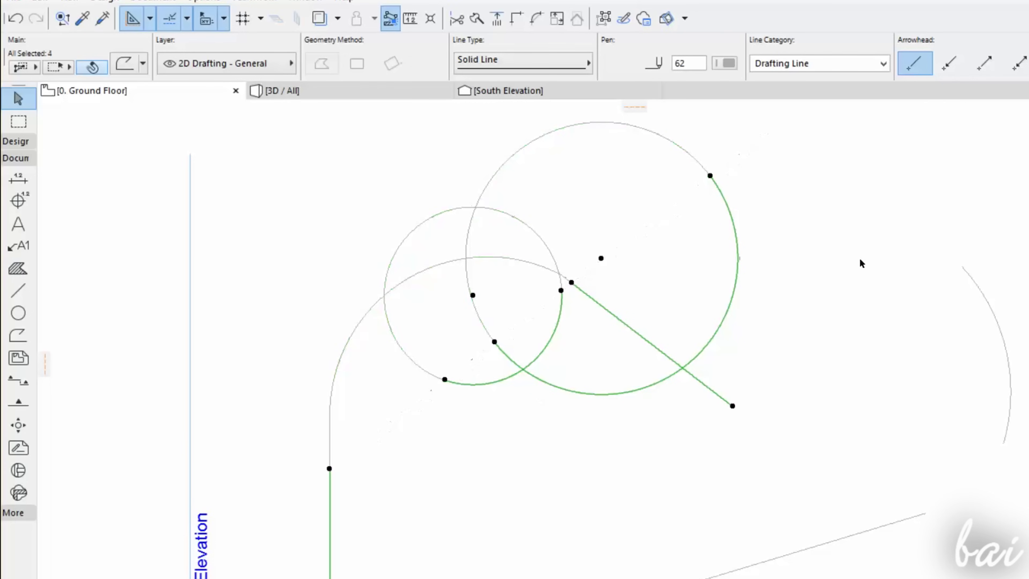
{"action": "key", "text": "ctrl+z"}
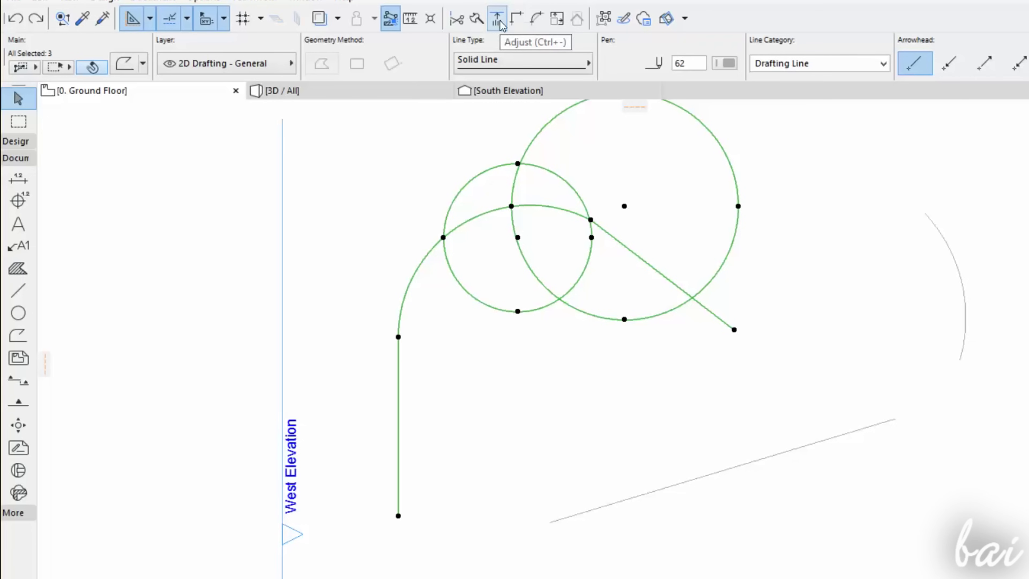
Try to adjust the selected polyline and circles to a slanted line drawn across the polyline's vertical segment
{"action": "left_click", "coordinate": [498, 19]}
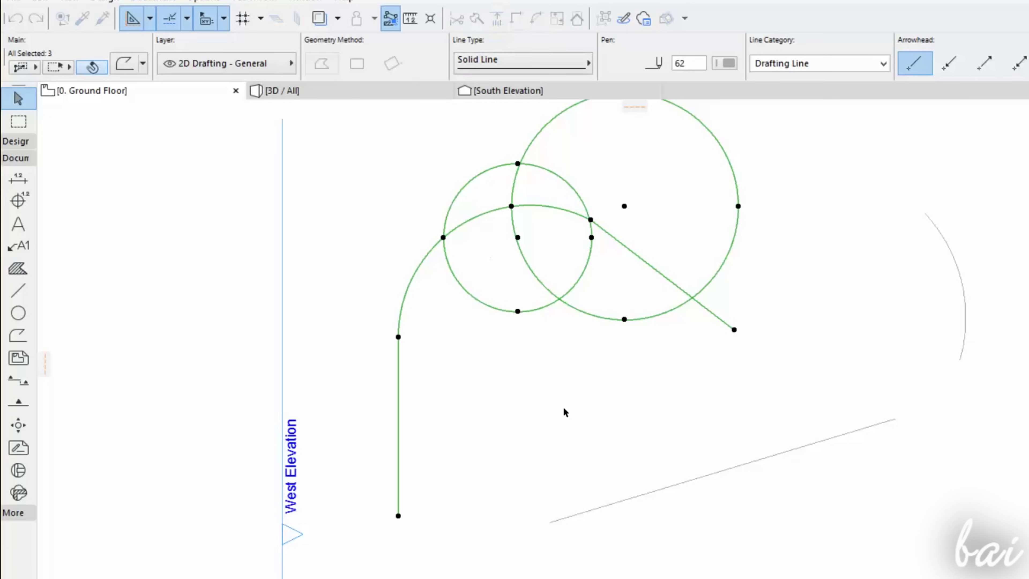
{"action": "left_click", "coordinate": [580, 424]}
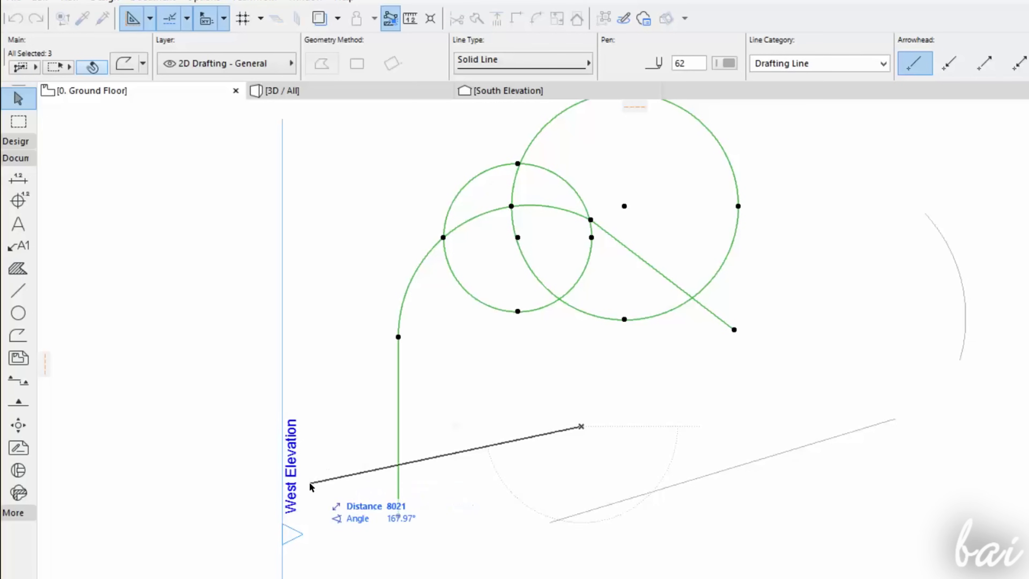
{"action": "left_click", "coordinate": [316, 494]}
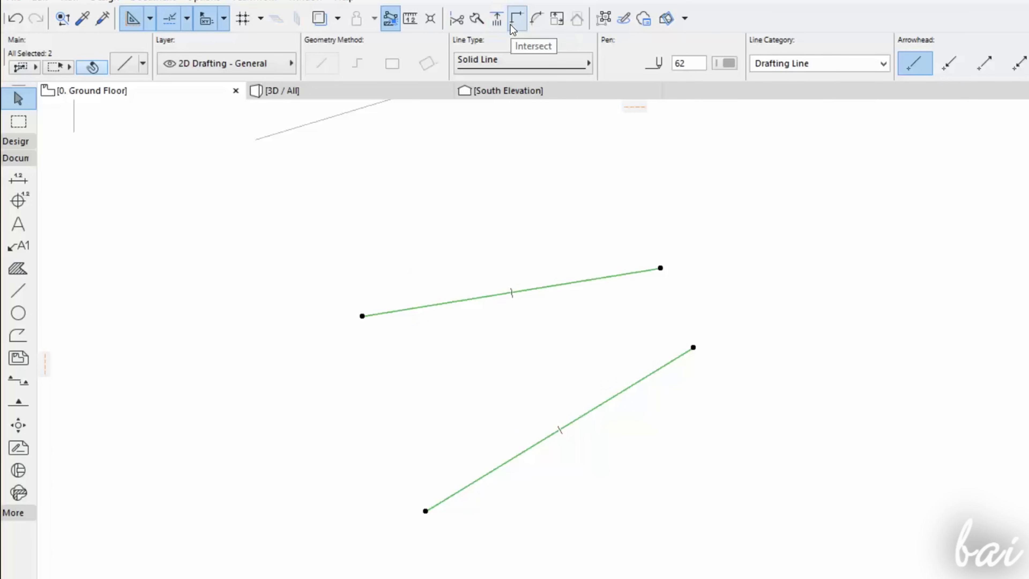
Intersect the two separate slanted lines at a common corner, undo it, and repeat the command with both lines reselected
{"action": "left_click", "coordinate": [513, 29]}
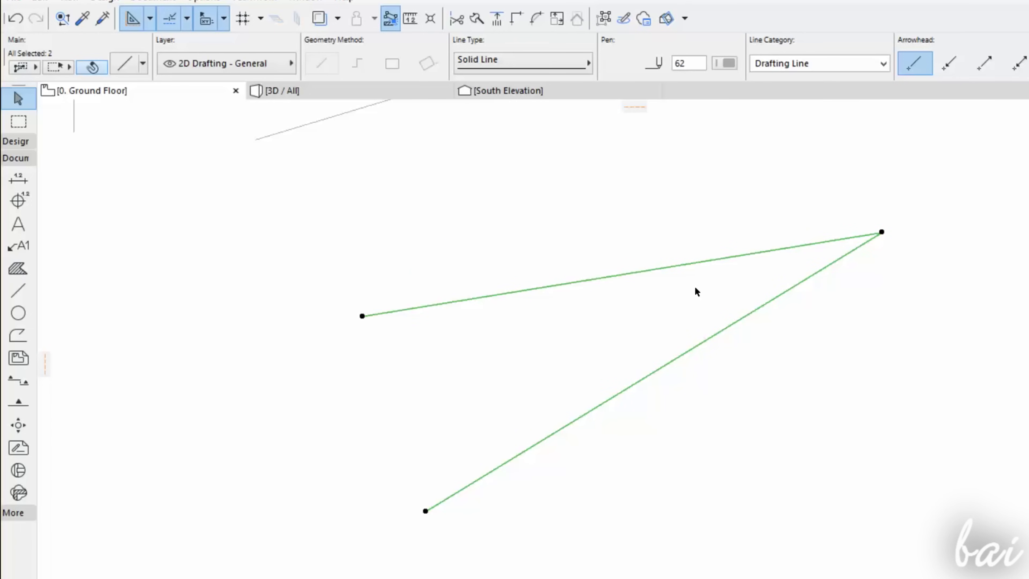
{"action": "key", "text": "ctrl+z"}
{"action": "left_click", "coordinate": [542, 297]}
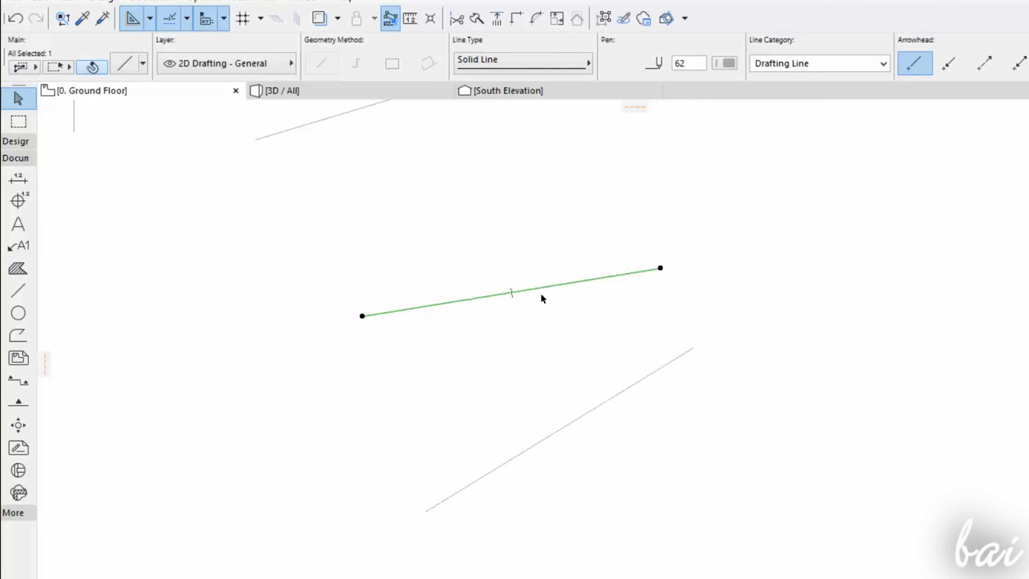
{"action": "left_click", "coordinate": [601, 412], "text": "shift"}
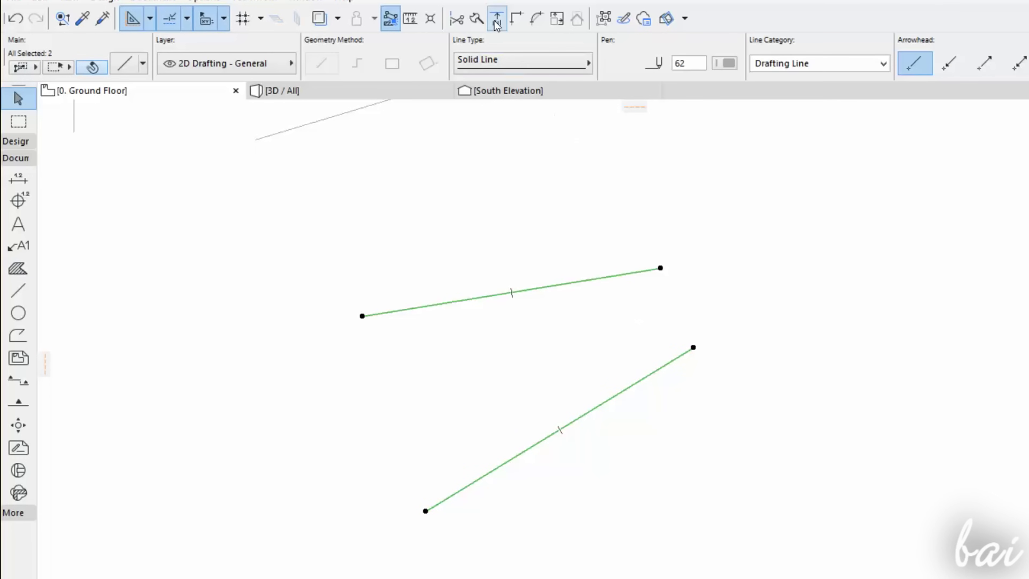
{"action": "left_click", "coordinate": [512, 24]}
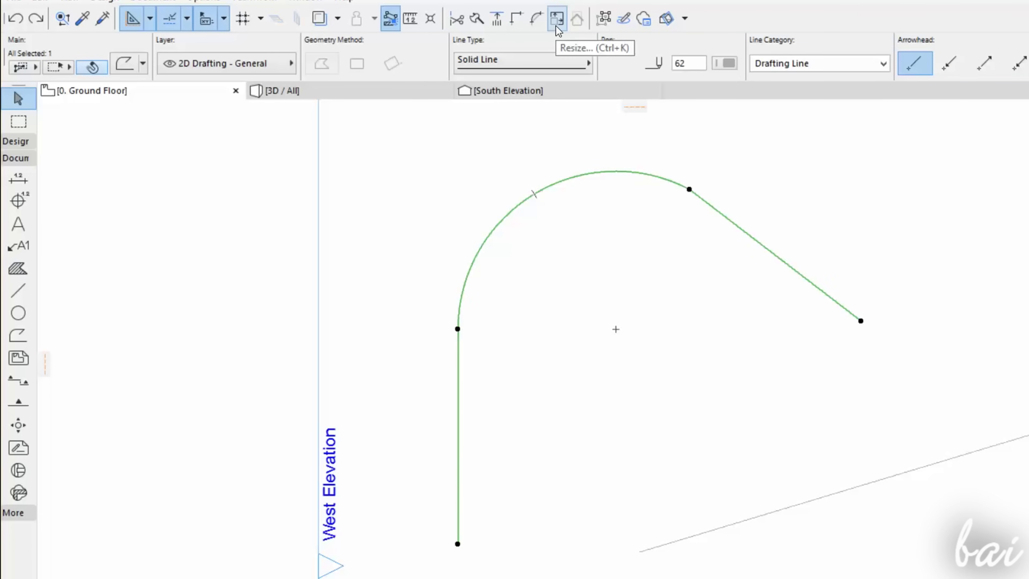
Open the Resize settings for the curved polyline and turn off Define graphically to edit the resize ratio numerically
{"action": "left_click", "coordinate": [556, 18]}
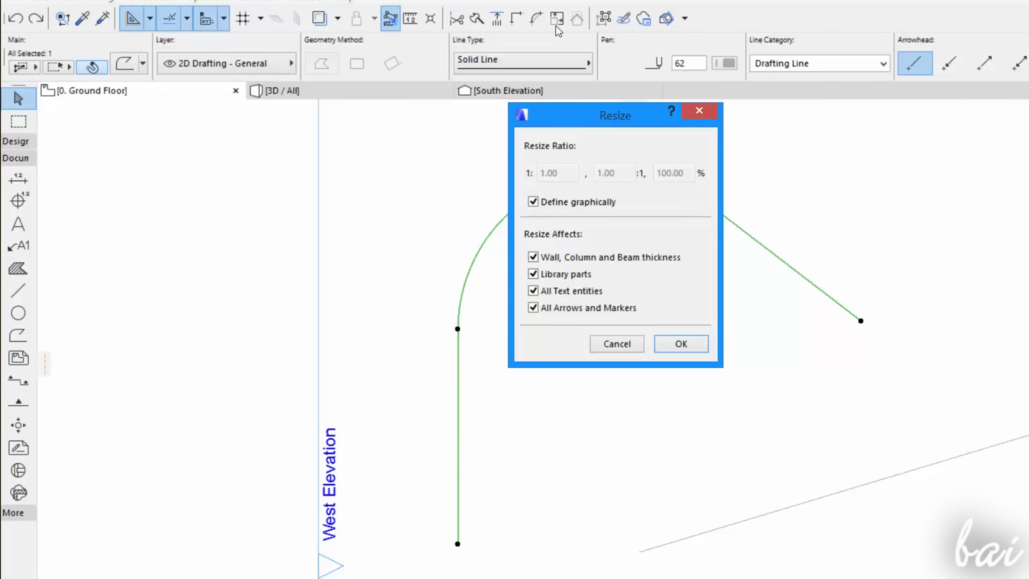
{"action": "left_click", "coordinate": [540, 199]}
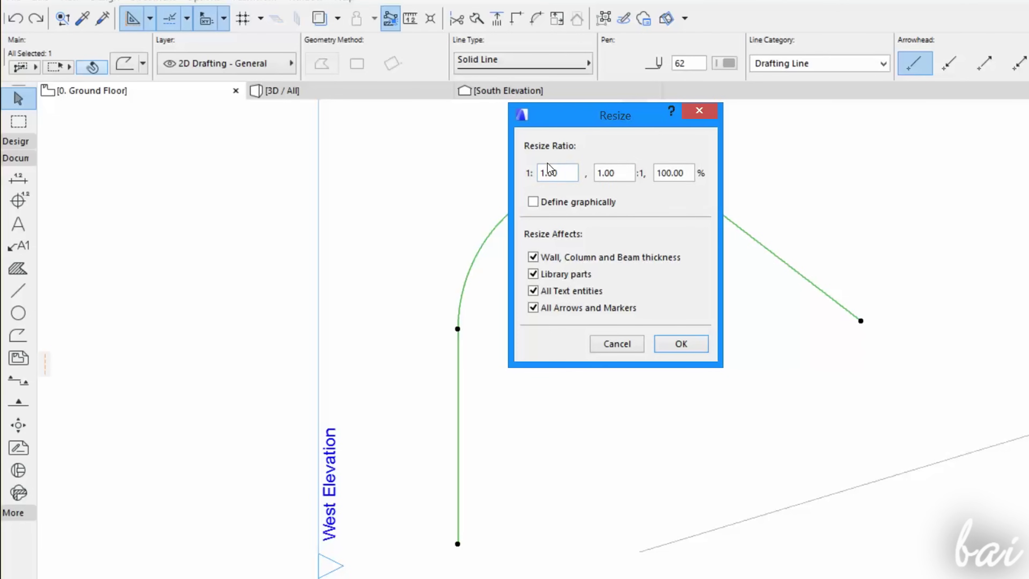
{"action": "double_click", "coordinate": [559, 173]}
{"action": "key", "text": "Tab"}
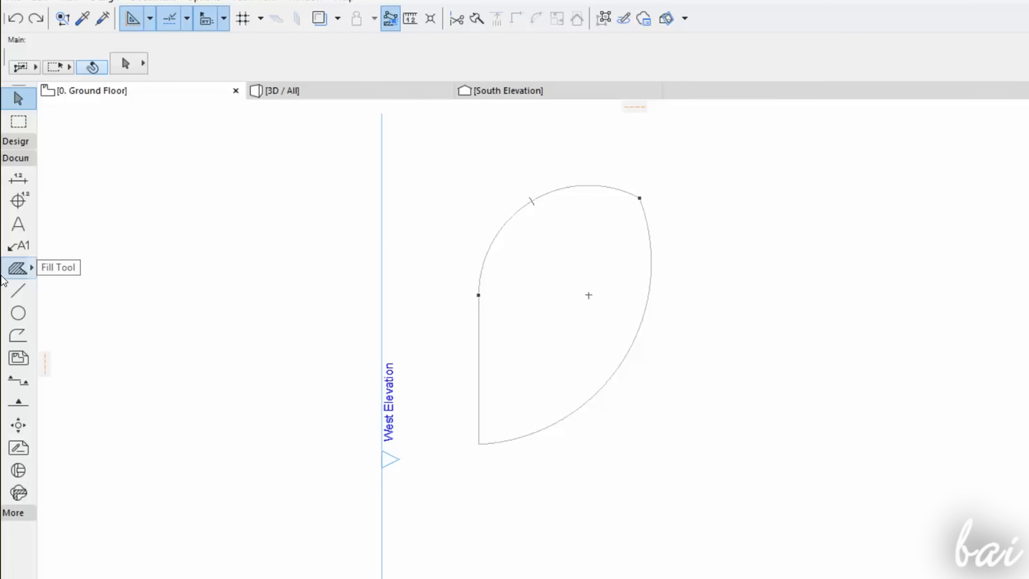
Fill the closed leaf-shaped outline with the 25 % pattern using the Fill tool and Magic Wand
{"action": "left_click", "coordinate": [2, 276]}
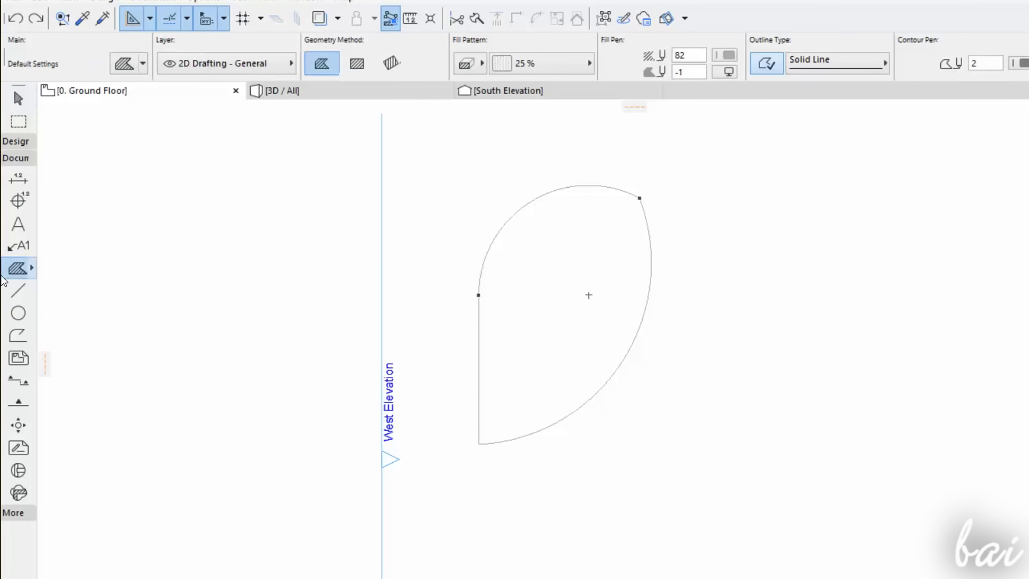
{"action": "key", "text": "space"}
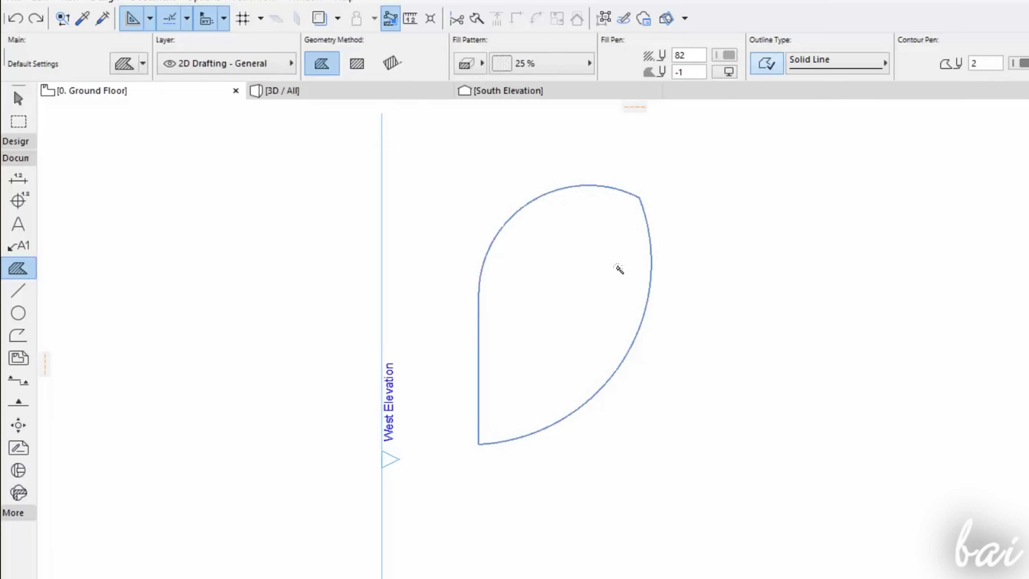
{"action": "left_click", "coordinate": [544, 295]}
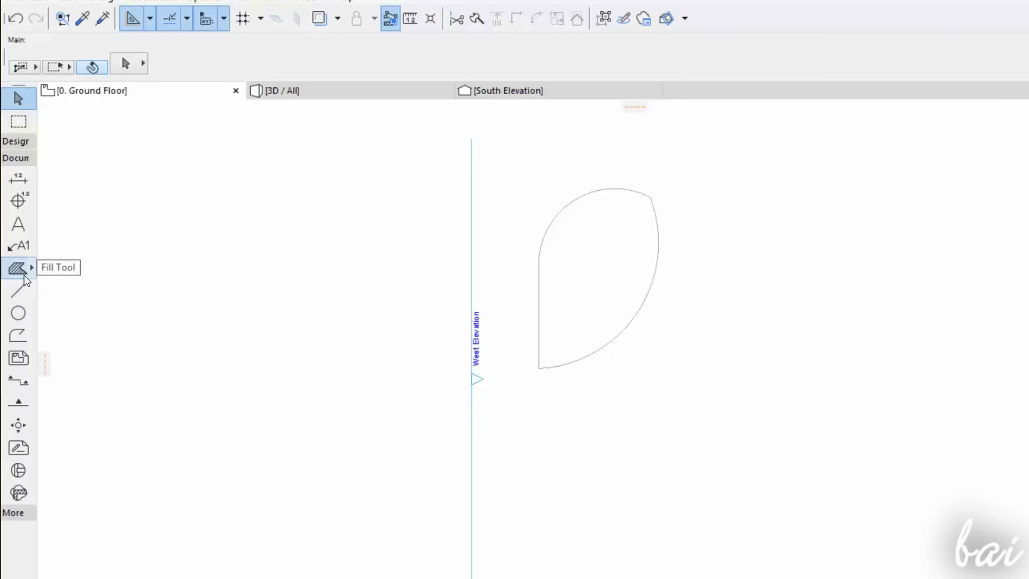
Draw a rectangular fill with the 25 % pattern beside the leaf-shaped outline using the Fill tool
{"action": "left_click", "coordinate": [23, 275]}
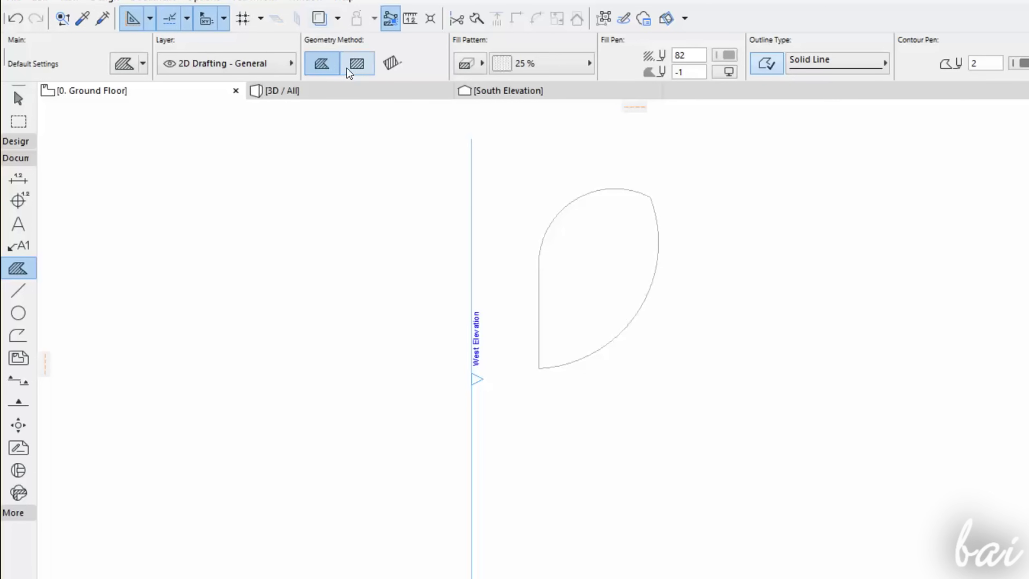
{"action": "left_click", "coordinate": [354, 71]}
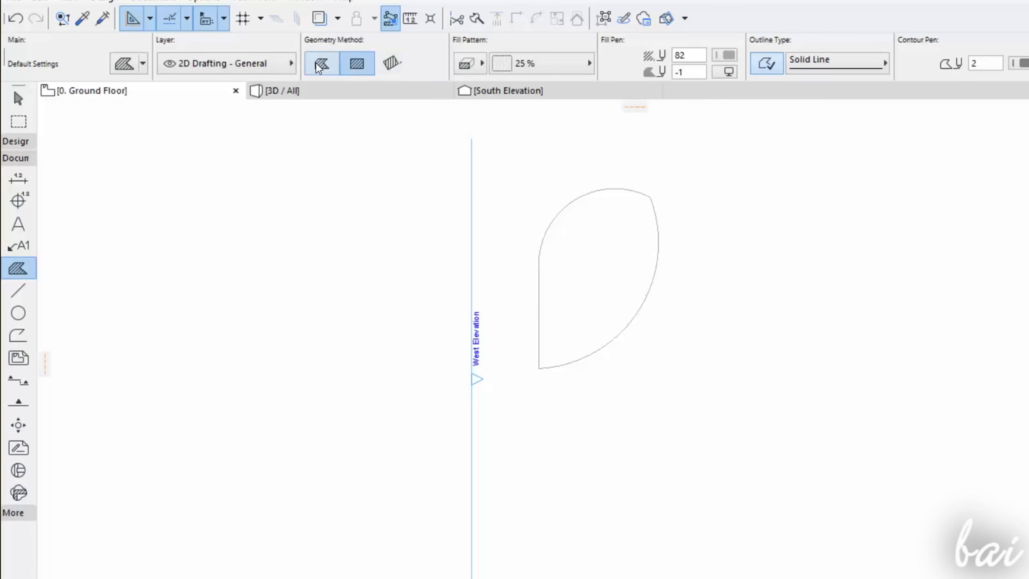
{"action": "scroll", "coordinate": [964, 310], "scroll_direction": "up", "scroll_amount": 1}
{"action": "left_click", "coordinate": [688, 198]}
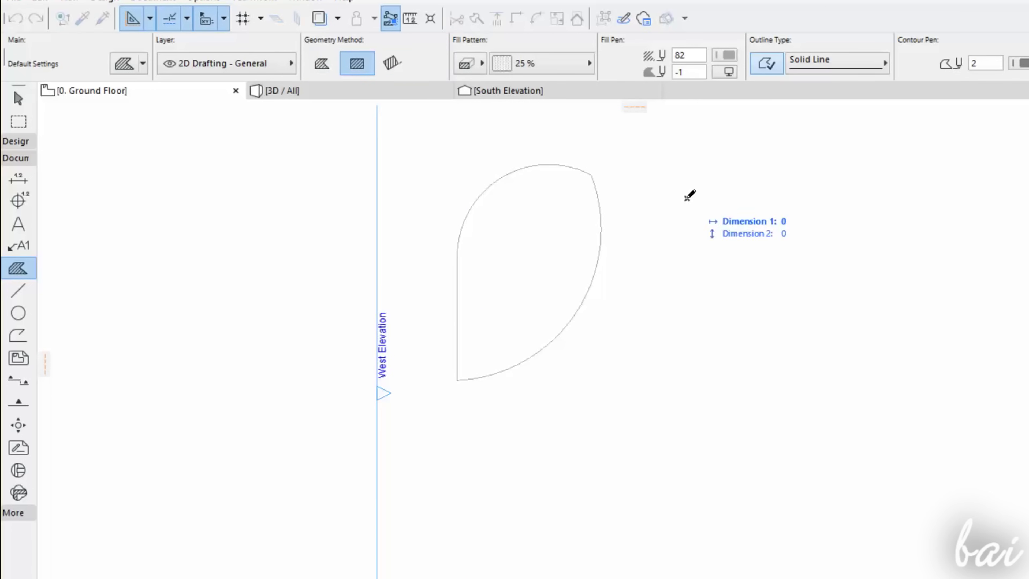
{"action": "left_click", "coordinate": [939, 295]}
Draw an irregular polygonal fill with notched sides below the rectangular fill, keeping the 25 % pattern
{"action": "left_click", "coordinate": [322, 63]}
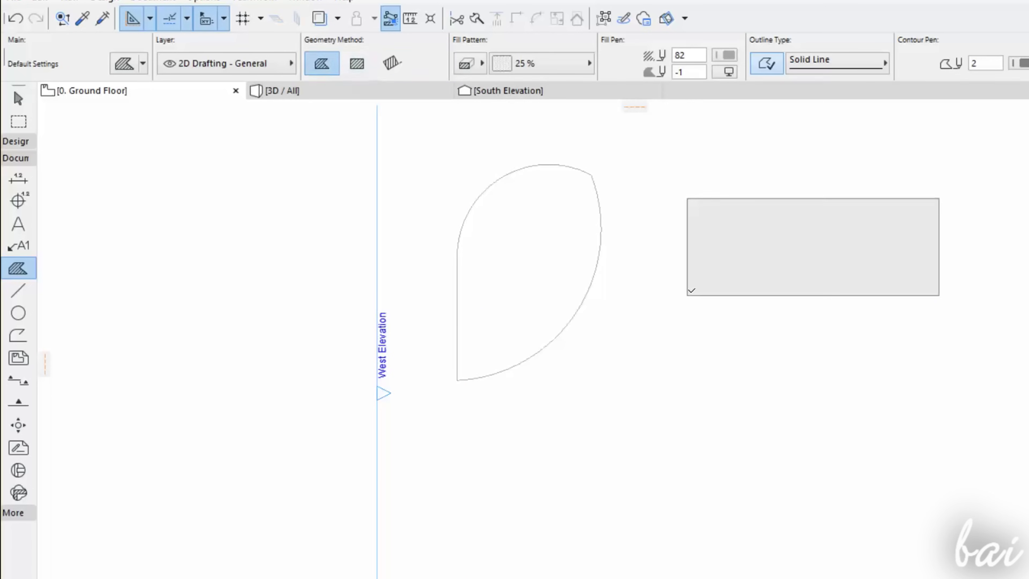
{"action": "left_click", "coordinate": [705, 410]}
{"action": "left_click", "coordinate": [739, 372]}
{"action": "left_click", "coordinate": [694, 322]}
{"action": "left_click", "coordinate": [840, 321]}
{"action": "left_click", "coordinate": [809, 369]}
{"action": "scroll", "coordinate": [610, 415], "scroll_direction": "down", "scroll_amount": 1}
{"action": "left_click", "coordinate": [838, 456]}
{"action": "left_click", "coordinate": [740, 422]}
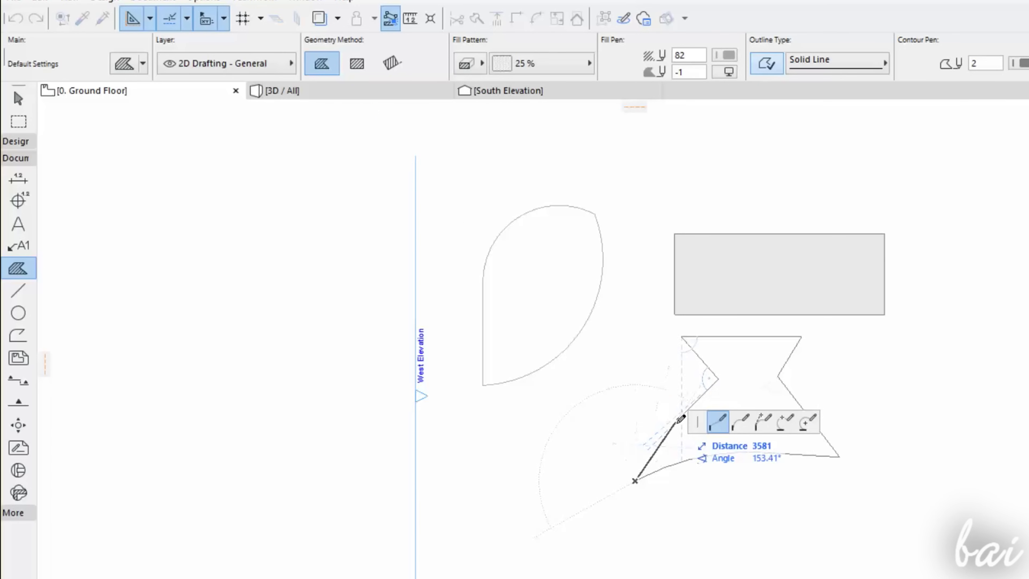
{"action": "left_click", "coordinate": [635, 481]}
{"action": "left_click", "coordinate": [690, 411]}
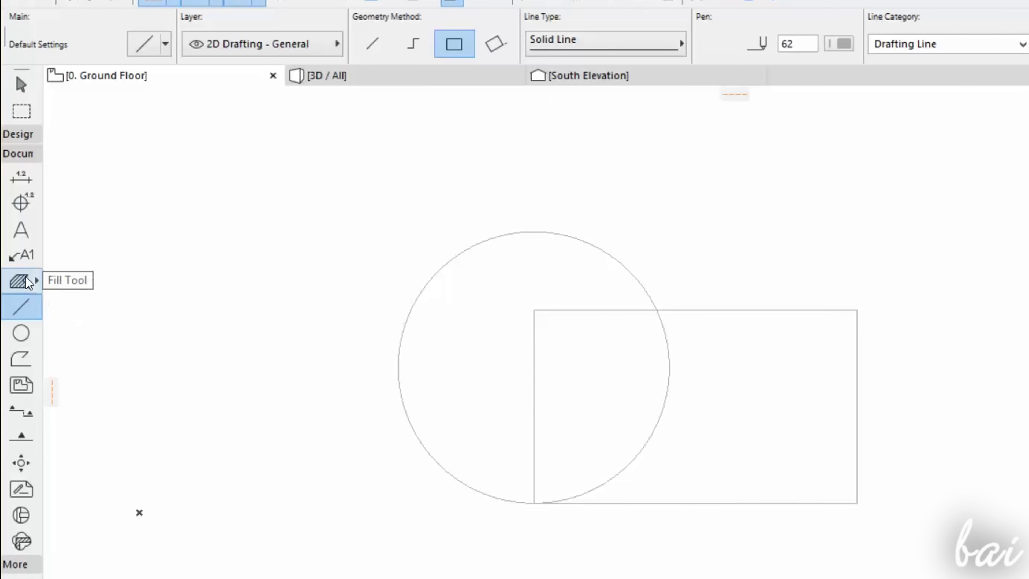
Fill the overlapping area of the circle and rectangle with the 25 % pattern using the Fill tool and Magic Wand
{"action": "left_click", "coordinate": [24, 270]}
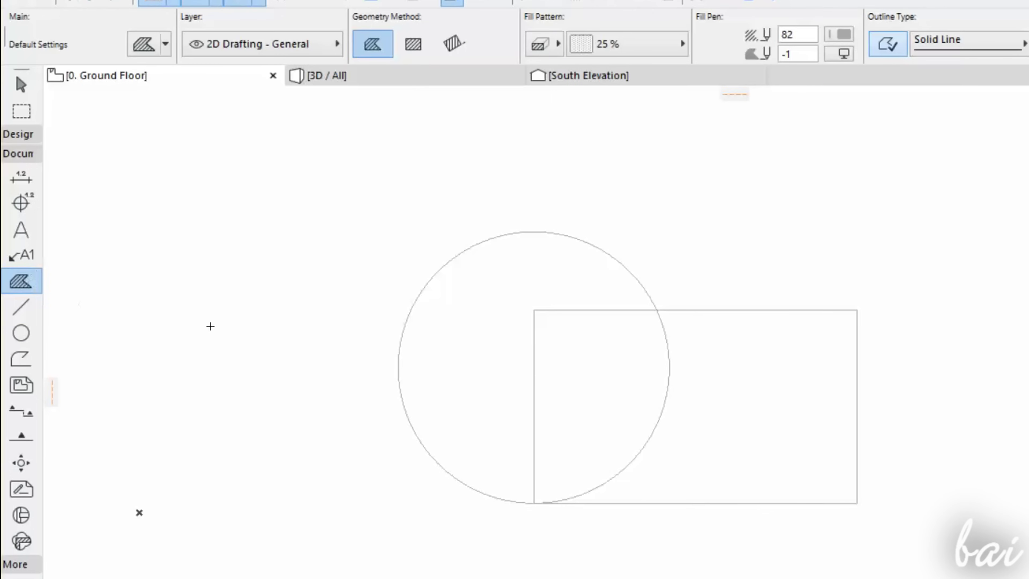
{"action": "key", "text": "space"}
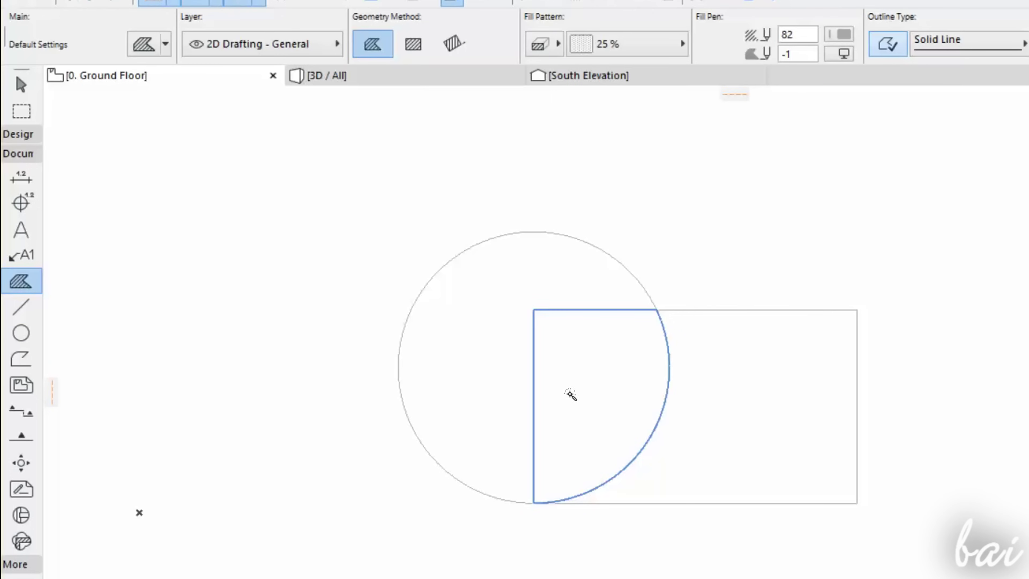
{"action": "left_click", "coordinate": [616, 407]}
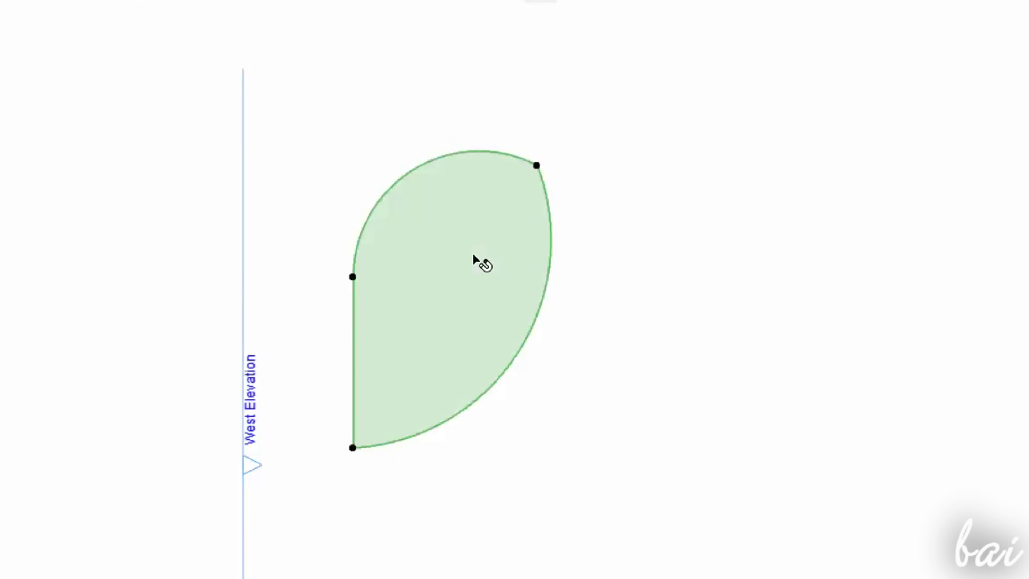
Move the leaf-shaped fill away from its outline and reposition the node at the upper end of its straight edge
{"action": "left_click", "coordinate": [459, 235]}
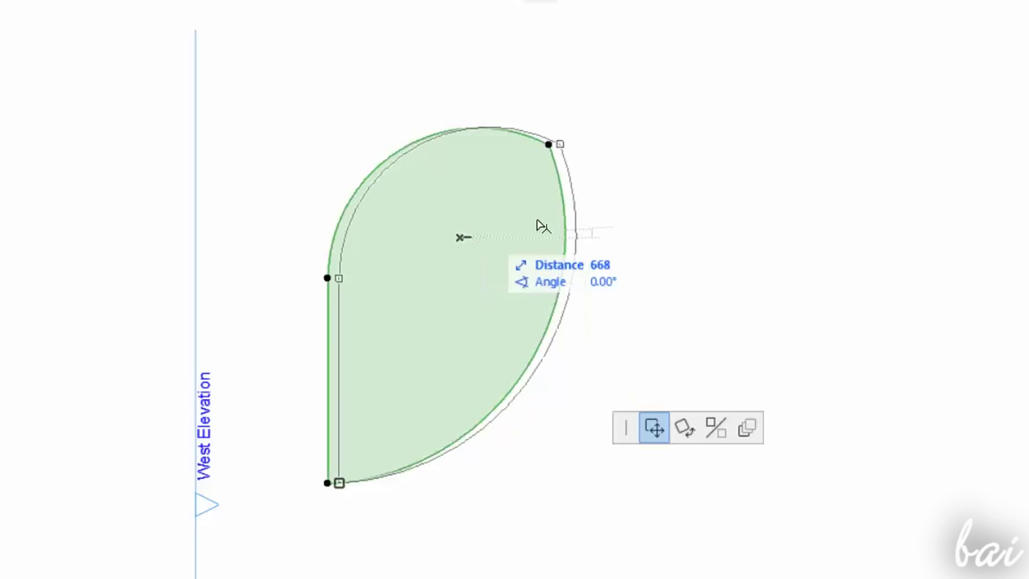
{"action": "left_click", "coordinate": [815, 129]}
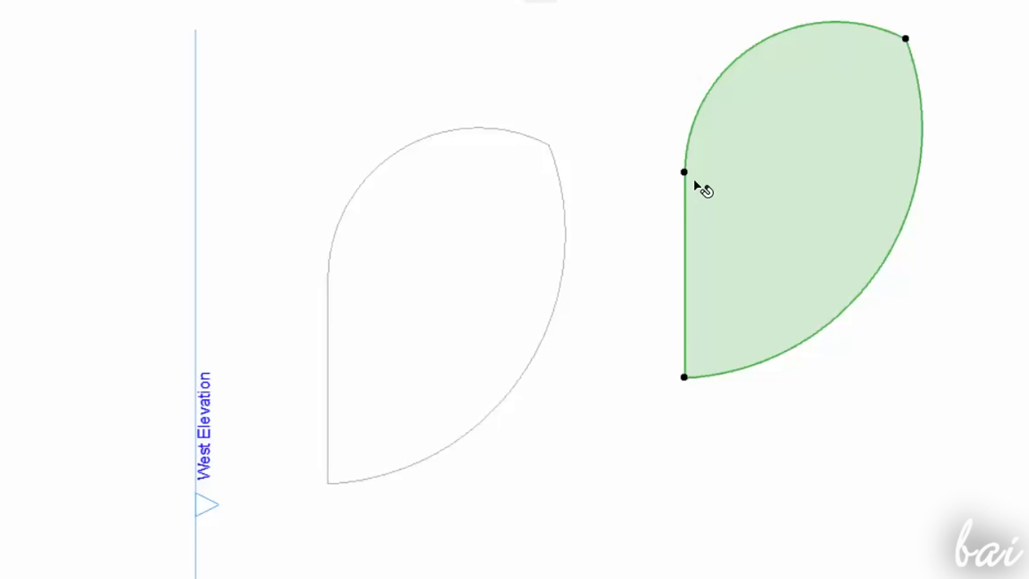
{"action": "left_click", "coordinate": [684, 172]}
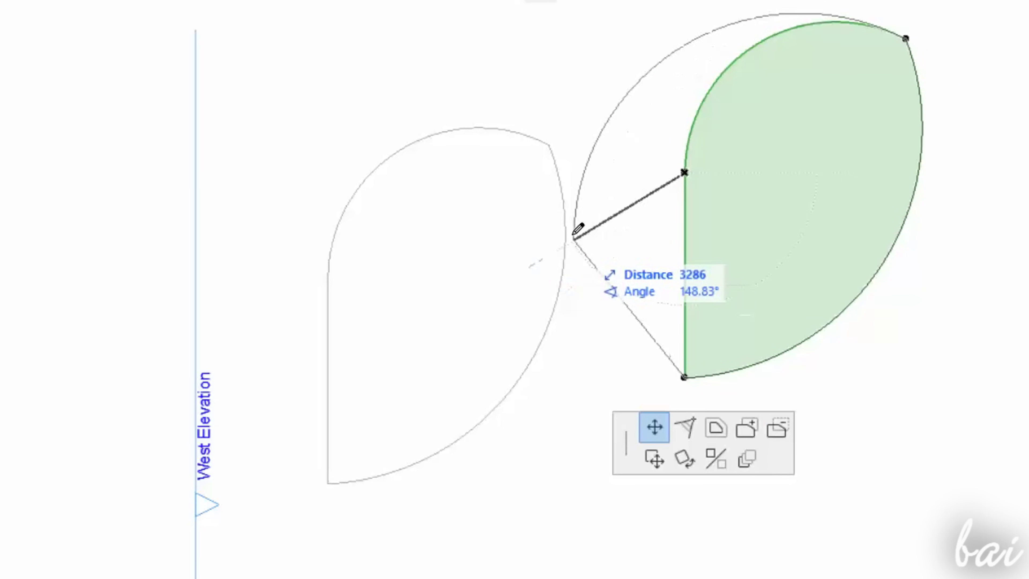
{"action": "left_click", "coordinate": [604, 205]}
{"action": "left_click", "coordinate": [815, 332]}
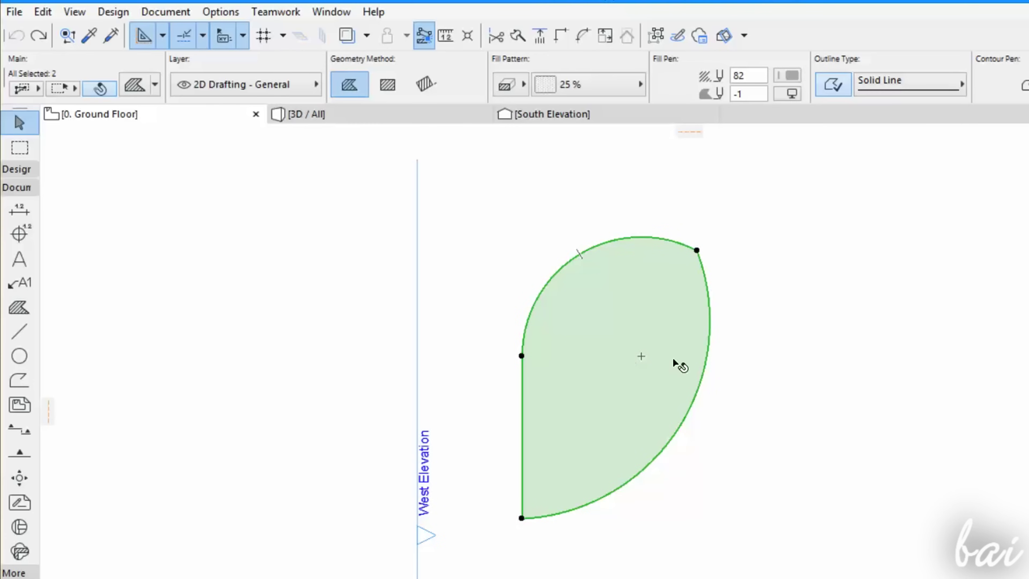
Group the selected leaf-shaped fill with its outline
{"action": "left_click", "coordinate": [52, 13]}
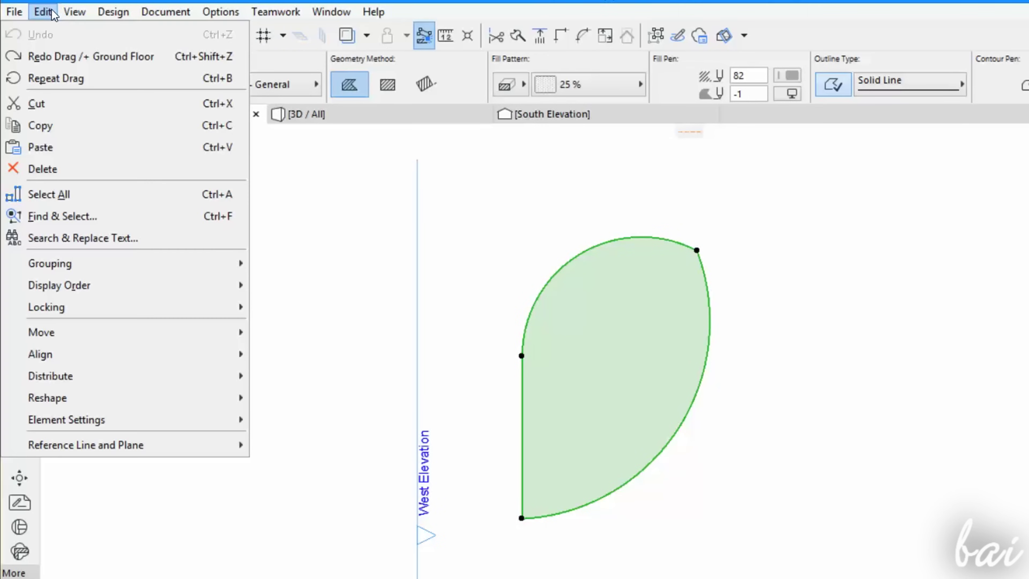
{"action": "mouse_move", "coordinate": [117, 265]}
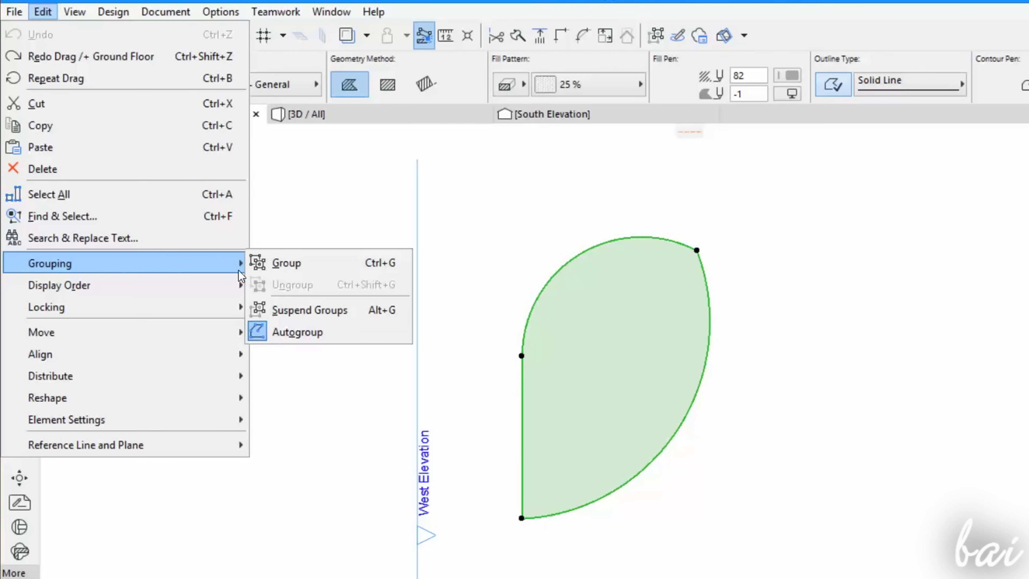
{"action": "left_click", "coordinate": [278, 264]}
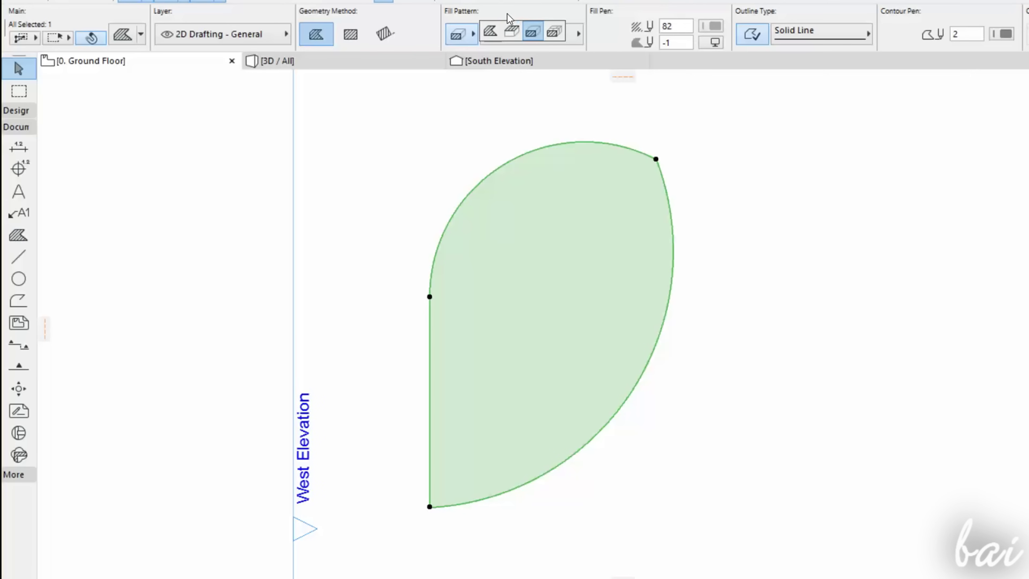
Try the Concrete Block pattern on the leaf-shaped fill and replace it with Styrofoam SM Insulation
{"action": "left_click", "coordinate": [527, 34]}
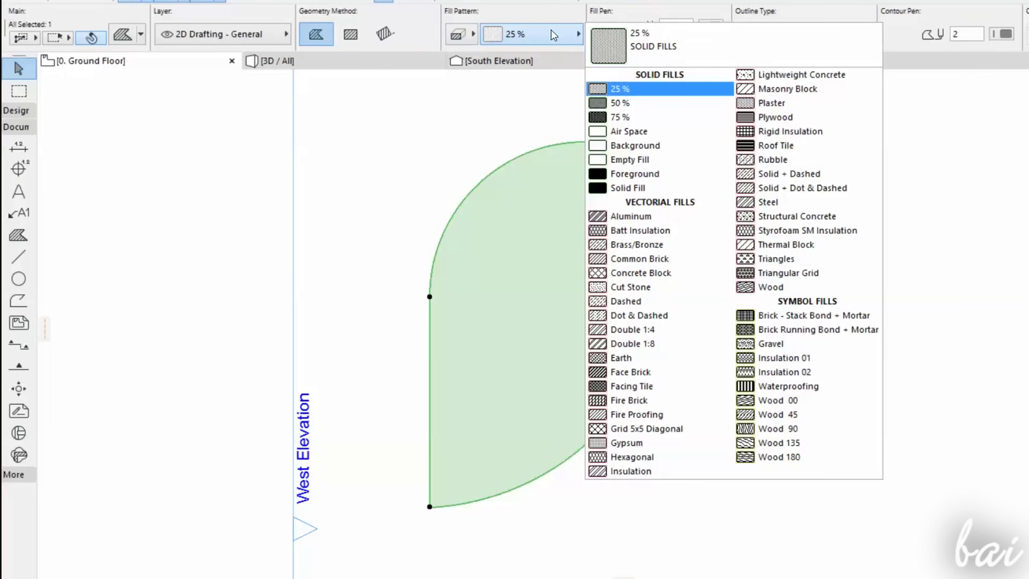
{"action": "left_click", "coordinate": [619, 271]}
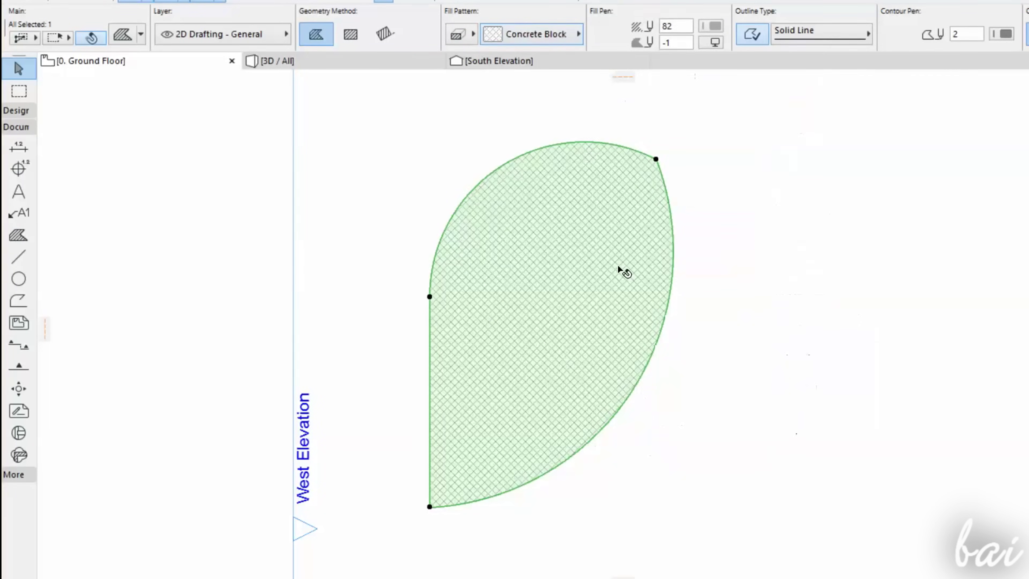
{"action": "left_click", "coordinate": [552, 38]}
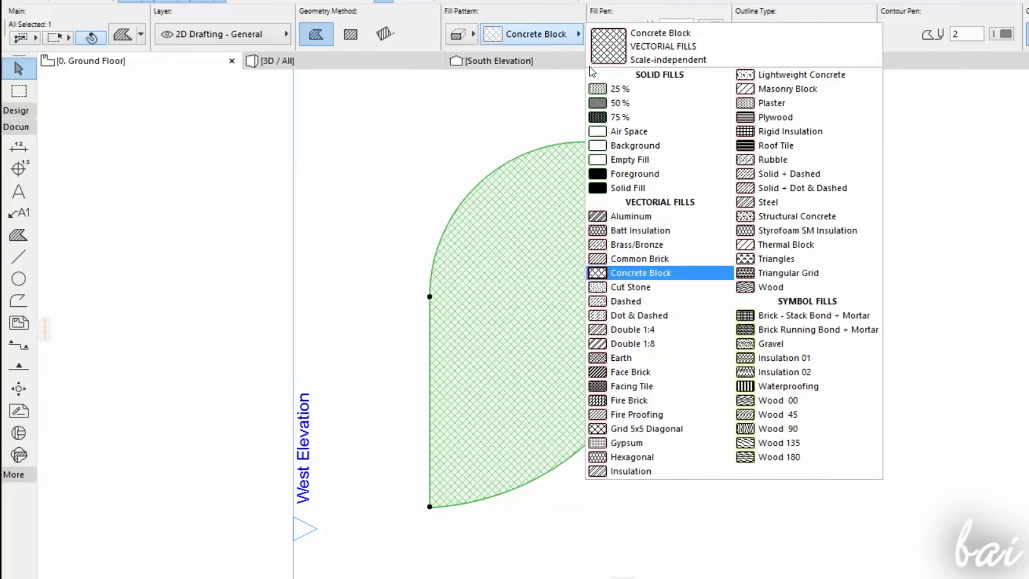
{"action": "left_click", "coordinate": [789, 230]}
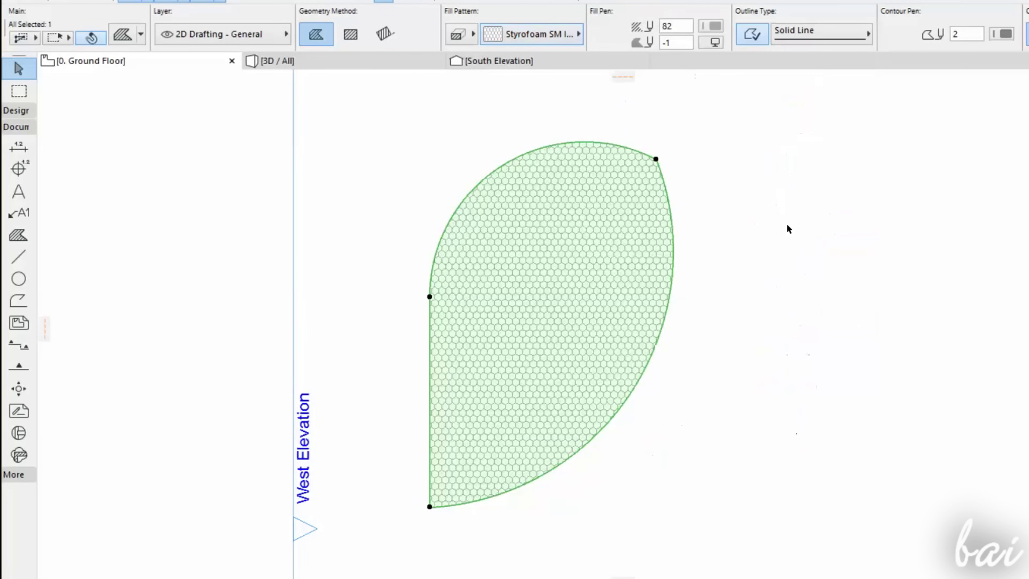
Set the leaf fill's pattern pen to red pen 20 and its background pen to blue pen 5
{"action": "scroll", "coordinate": [728, 131], "scroll_direction": "up", "scroll_amount": 1}
{"action": "left_click", "coordinate": [721, 27]}
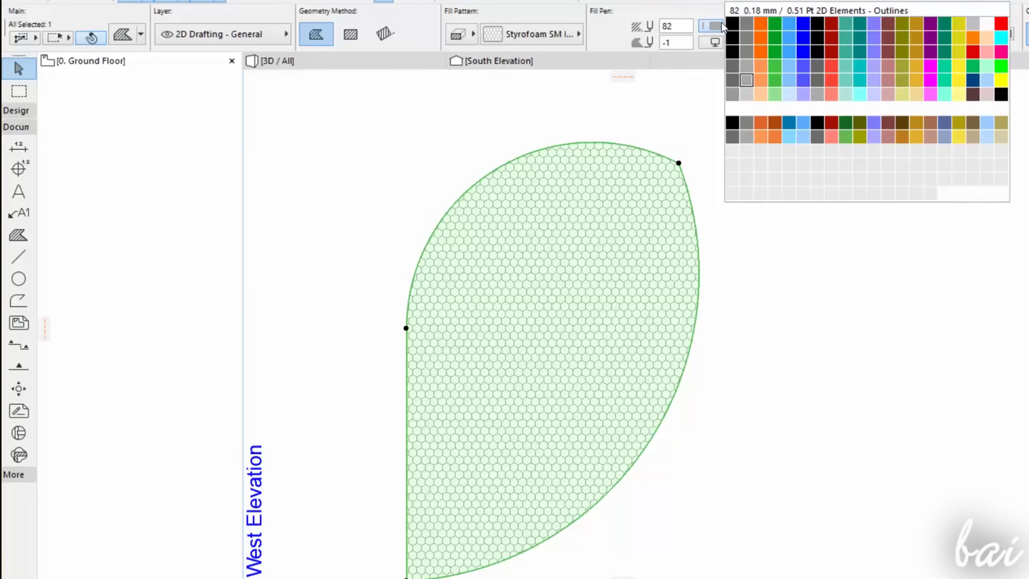
{"action": "left_click", "coordinate": [804, 51]}
{"action": "left_click", "coordinate": [716, 27]}
{"action": "left_click", "coordinate": [1001, 24]}
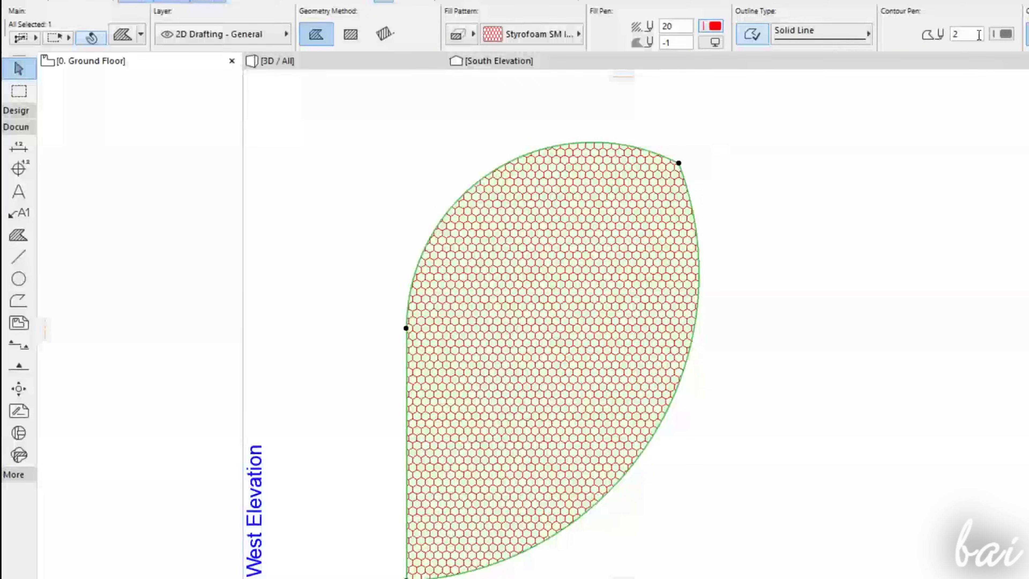
{"action": "left_click", "coordinate": [714, 43]}
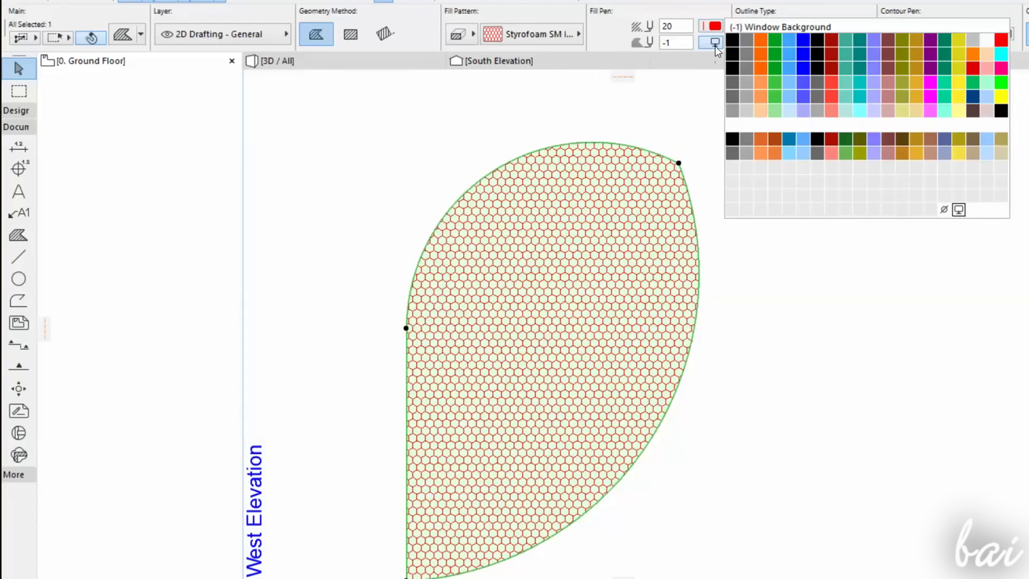
{"action": "left_click", "coordinate": [958, 83]}
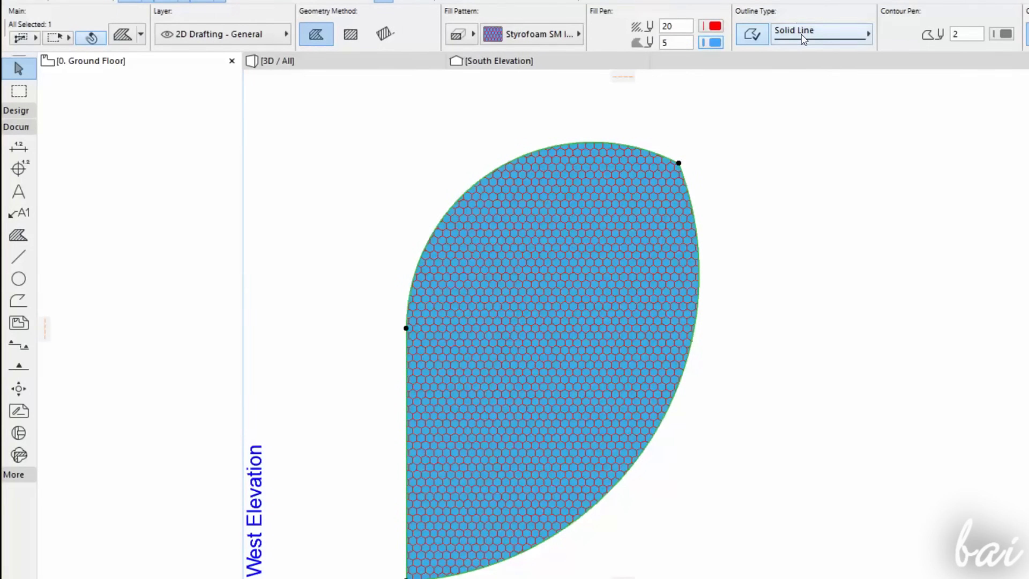
Try the Double outline type on the leaf-shaped fill and replace it with Zigzag
{"action": "left_click", "coordinate": [801, 33]}
{"action": "left_click", "coordinate": [903, 64]}
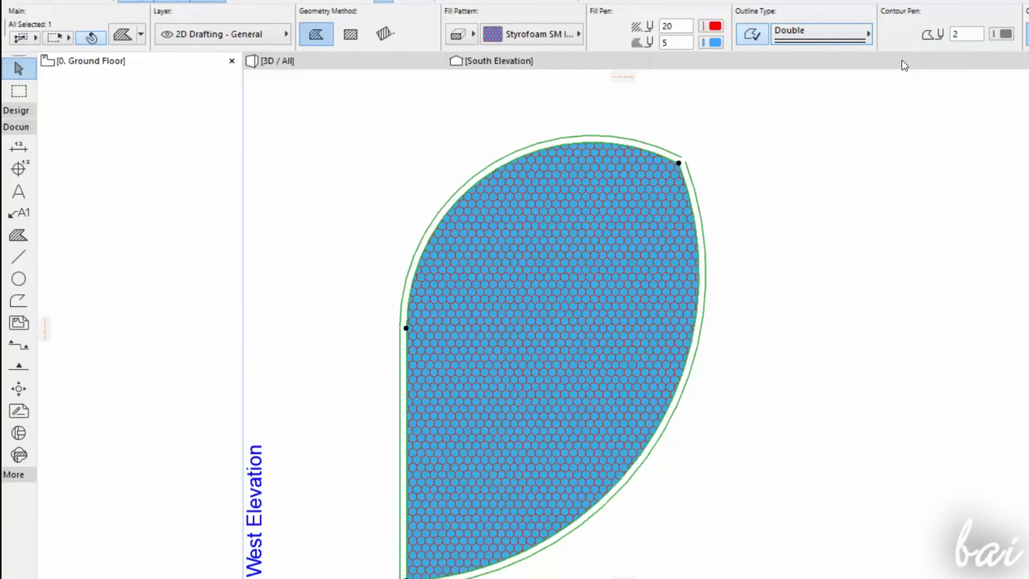
{"action": "left_click", "coordinate": [861, 34]}
{"action": "left_click", "coordinate": [918, 57]}
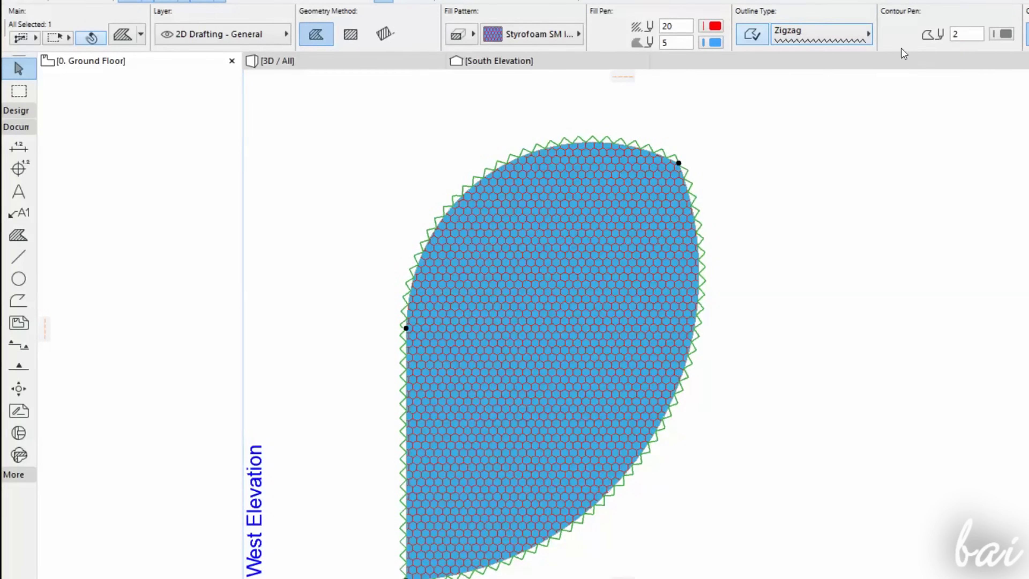
{"action": "left_click", "coordinate": [862, 35]}
{"action": "left_click", "coordinate": [862, 35]}
Set the leaf fill's contour pen to green pen 4
{"action": "left_click", "coordinate": [1005, 35]}
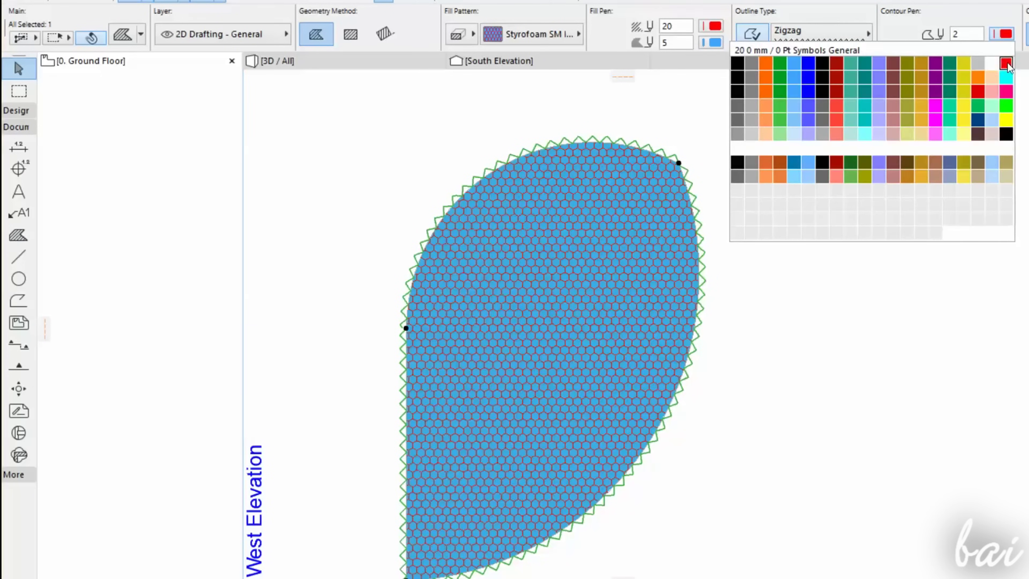
{"action": "left_click", "coordinate": [1007, 76]}
{"action": "left_click", "coordinate": [1005, 36]}
{"action": "left_click", "coordinate": [782, 61]}
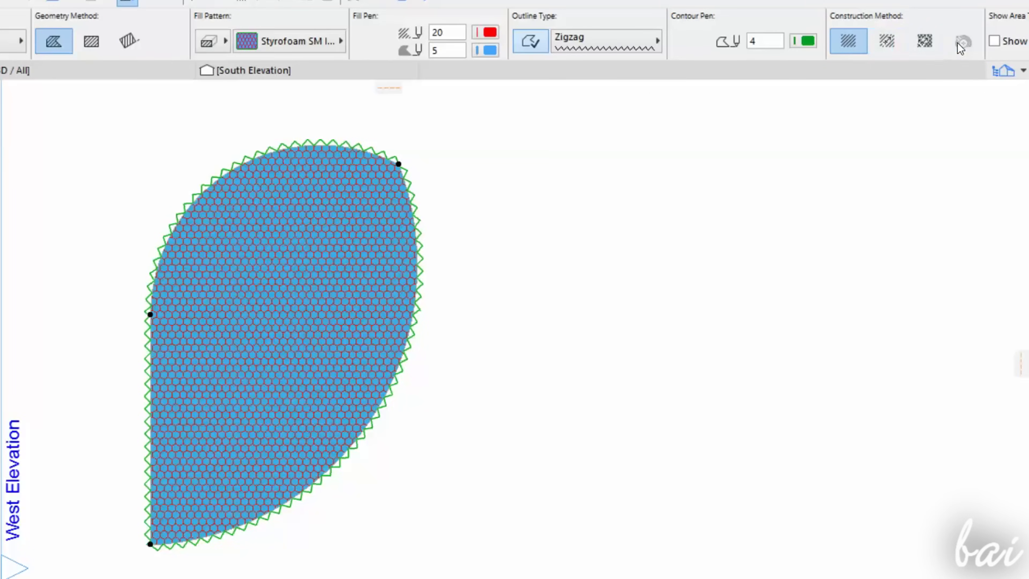
Apply the distorted construction method to the leaf-shaped fill and reshape its pattern by moving the direction handle's nodes
{"action": "left_click", "coordinate": [886, 41]}
{"action": "left_click", "coordinate": [926, 47]}
{"action": "left_click", "coordinate": [286, 344]}
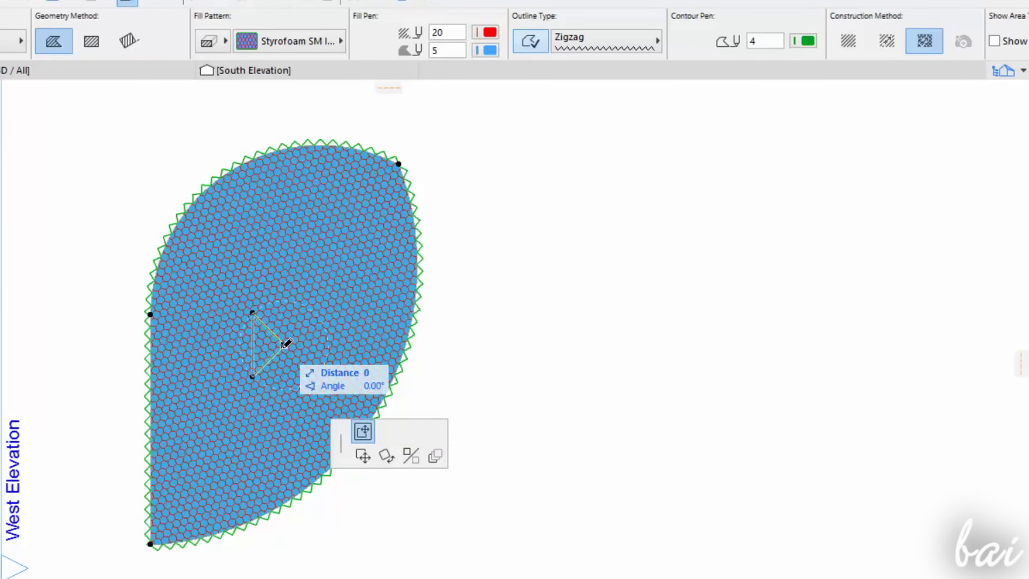
{"action": "left_click", "coordinate": [326, 303]}
{"action": "left_click", "coordinate": [294, 271]}
{"action": "left_click", "coordinate": [198, 270]}
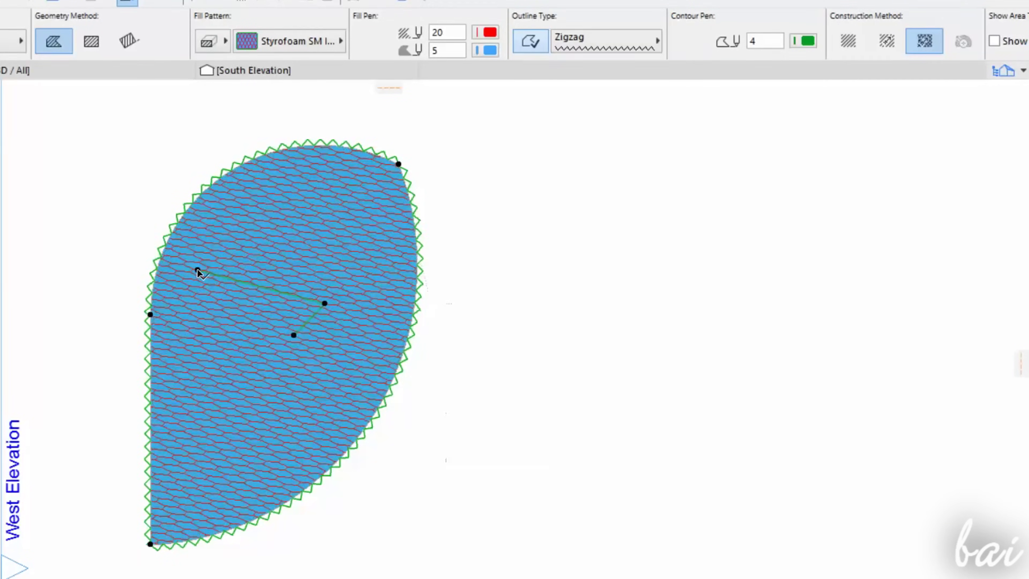
{"action": "left_click", "coordinate": [294, 336]}
{"action": "left_click", "coordinate": [264, 443]}
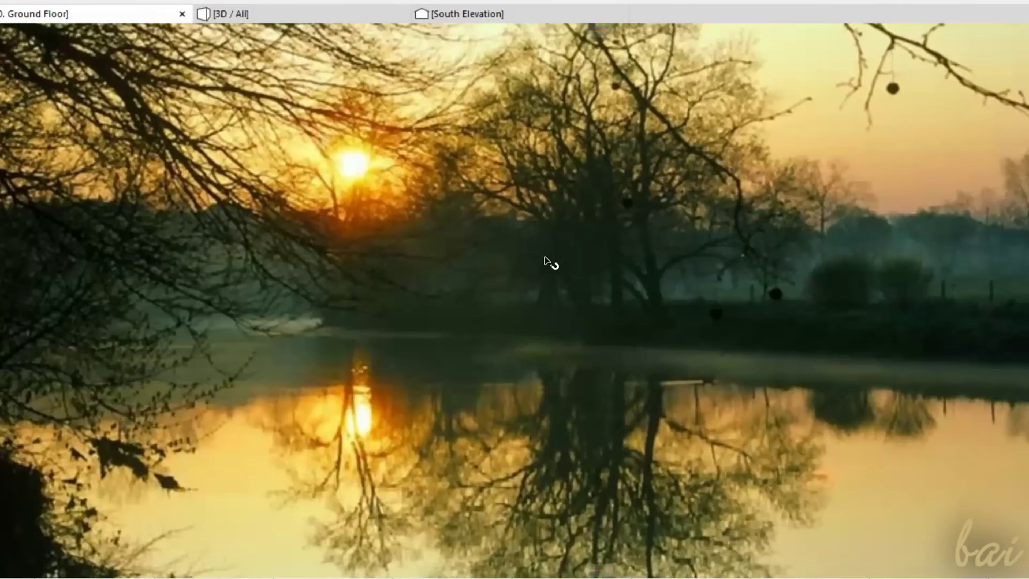
Place the JPG photo of the sunset over the lake from the Sample folder on the ground floor plan with the Drawing tool
{"action": "scroll", "coordinate": [504, 267], "scroll_direction": "down", "scroll_amount": 3}
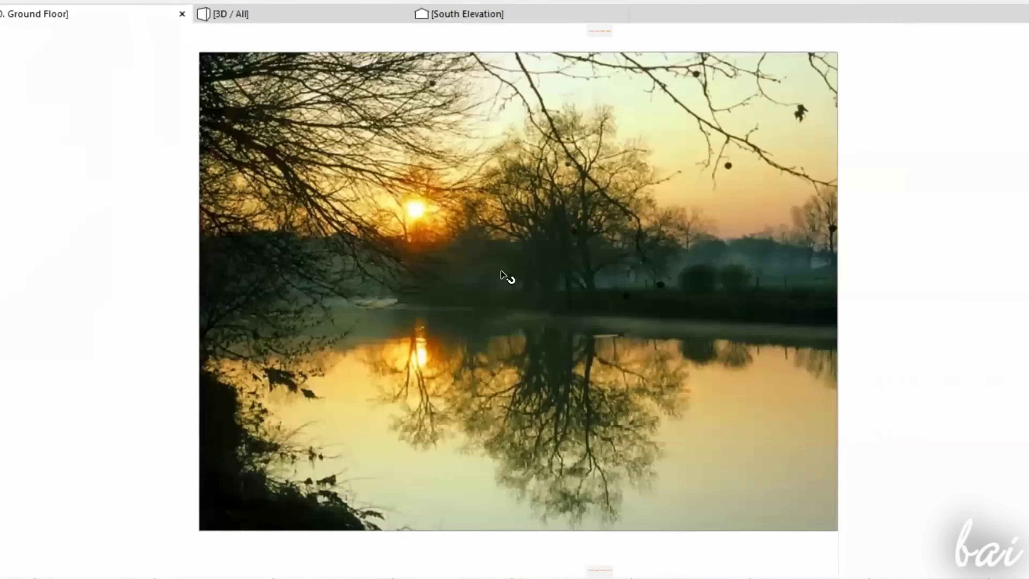
{"action": "scroll", "coordinate": [504, 276], "scroll_direction": "down", "scroll_amount": 2}
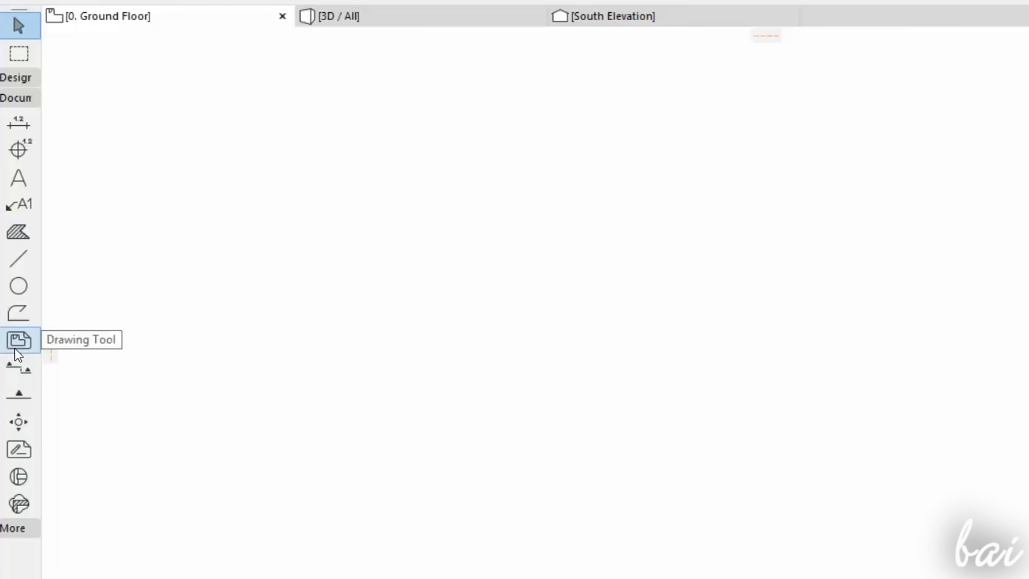
{"action": "left_click", "coordinate": [18, 351]}
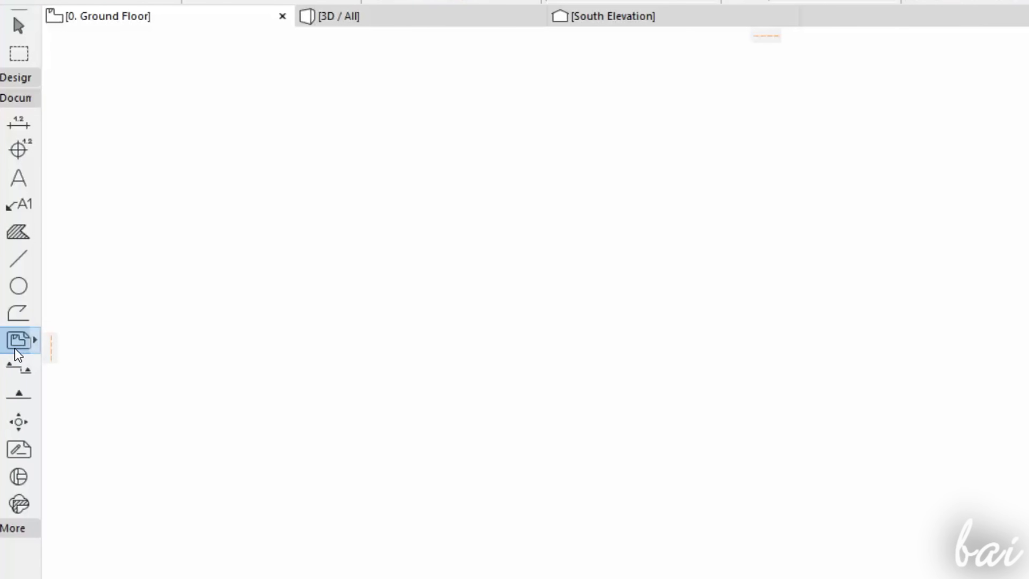
{"action": "left_click", "coordinate": [609, 305]}
{"action": "mouse_move", "coordinate": [849, 131]}
{"action": "left_mouse_down"}
{"action": "mouse_move", "coordinate": [836, 277]}
{"action": "mouse_move", "coordinate": [810, 379]}
{"action": "mouse_move", "coordinate": [807, 313]}
{"action": "left_mouse_up"}
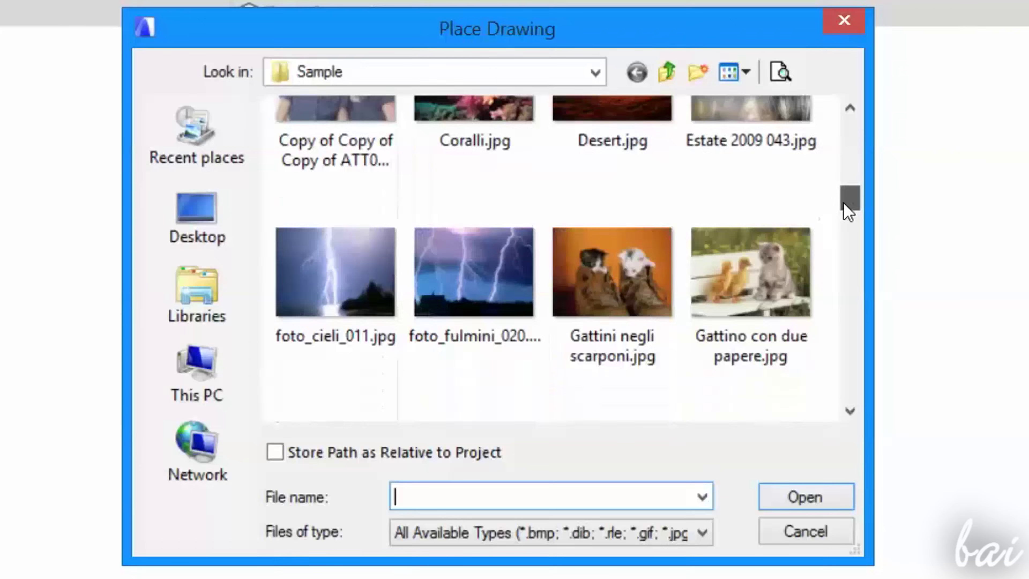
{"action": "left_click", "coordinate": [324, 284]}
{"action": "left_click", "coordinate": [774, 494]}
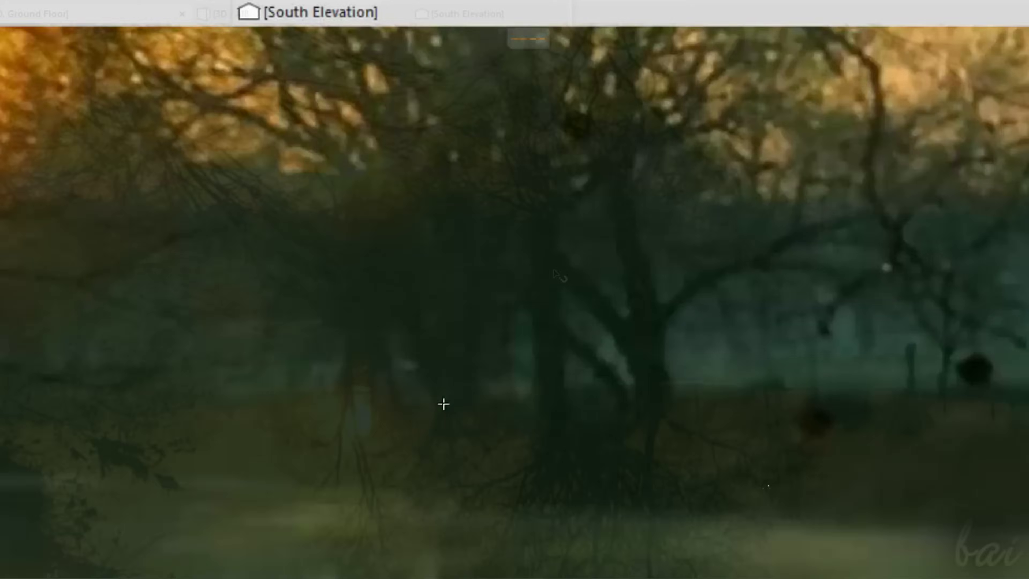
{"action": "scroll", "coordinate": [506, 269], "scroll_direction": "down", "scroll_amount": 2}
{"action": "scroll", "coordinate": [499, 273], "scroll_direction": "down", "scroll_amount": 1}
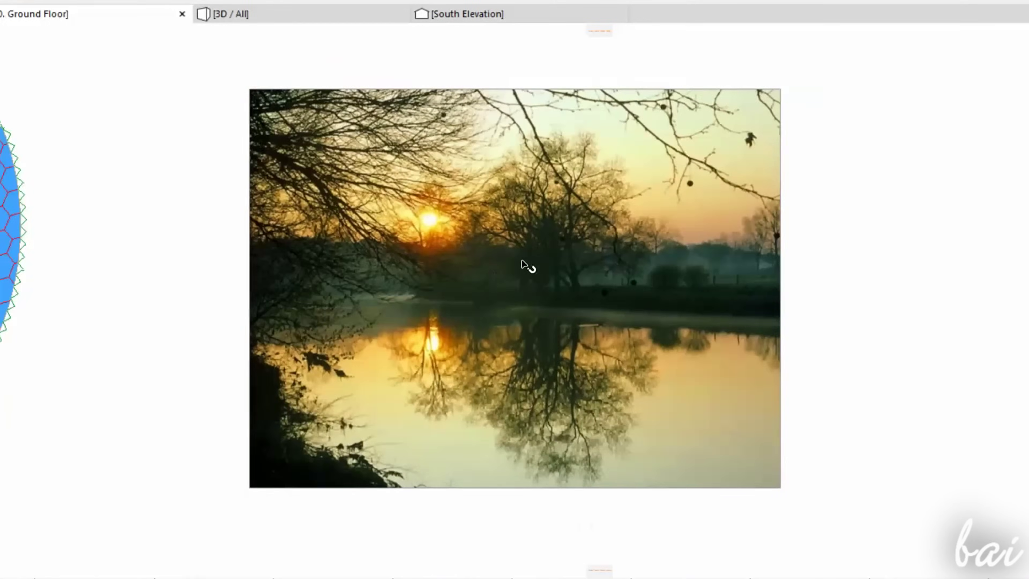
{"action": "scroll", "coordinate": [522, 239], "scroll_direction": "up", "scroll_amount": 1}
Try cropping the lake drawing by moving its corner nodes inward, and undo the crop
{"action": "left_click", "coordinate": [514, 181]}
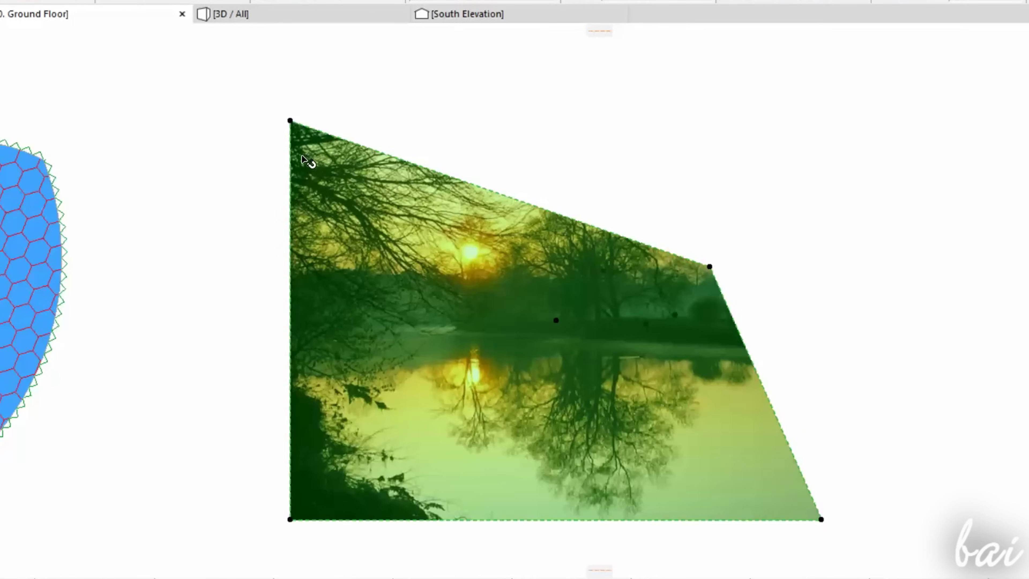
{"action": "left_click", "coordinate": [290, 120]}
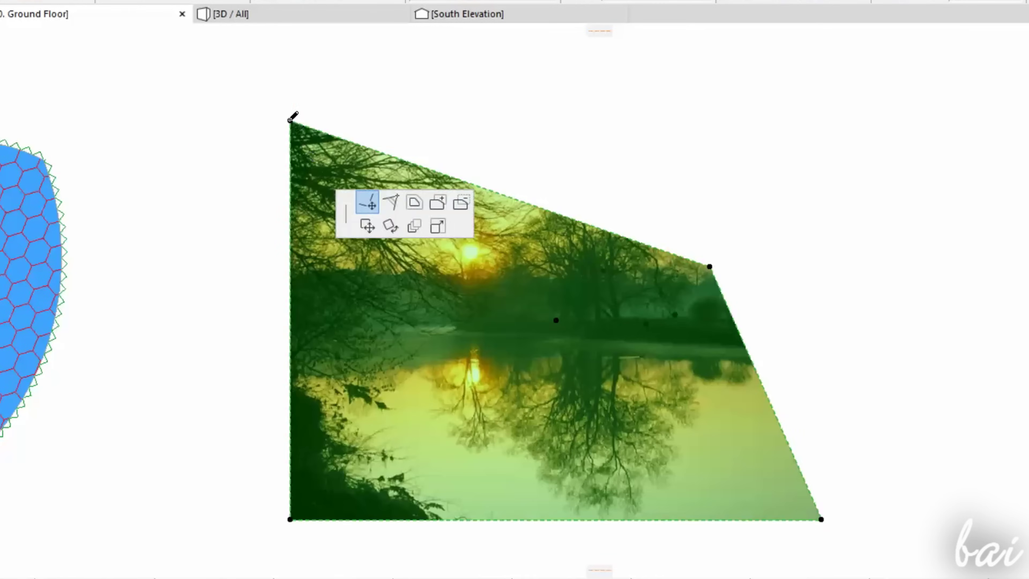
{"action": "left_click", "coordinate": [442, 368]}
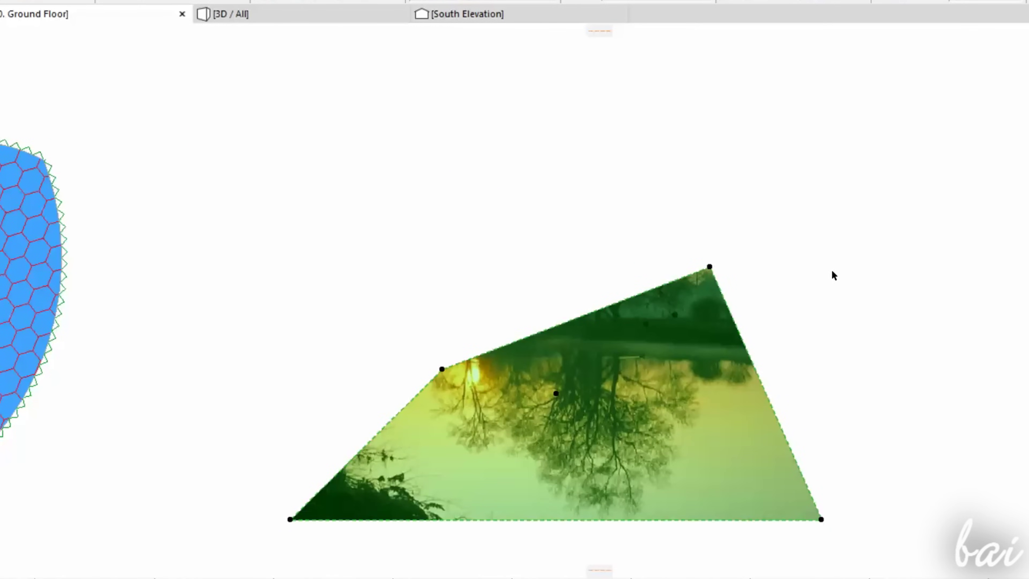
{"action": "key", "text": "ctrl+z"}
Try to resize the lake drawing proportionally from its upper corner towards the opposite lower corner
{"action": "left_click", "coordinate": [821, 120]}
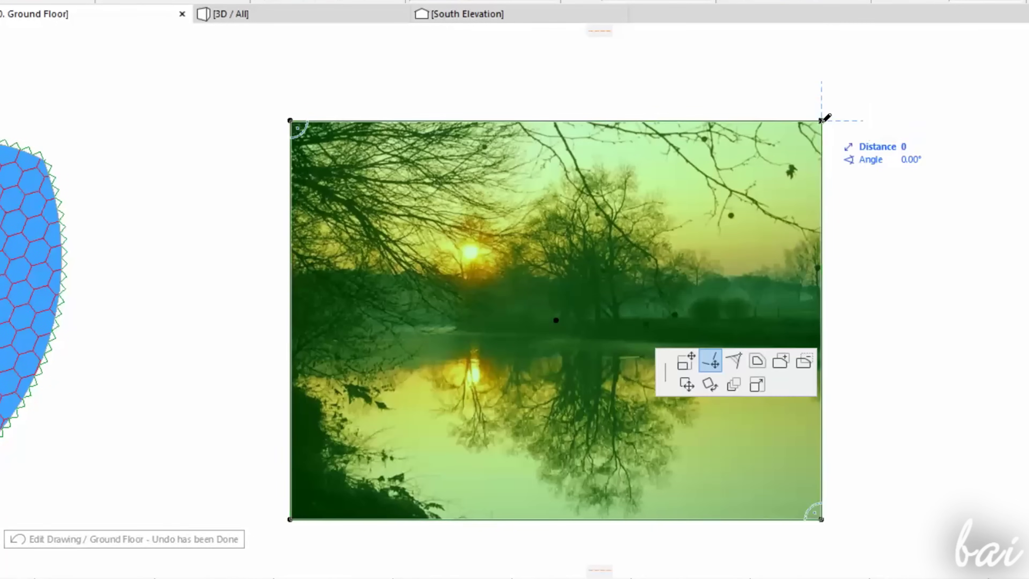
{"action": "left_click", "coordinate": [766, 394]}
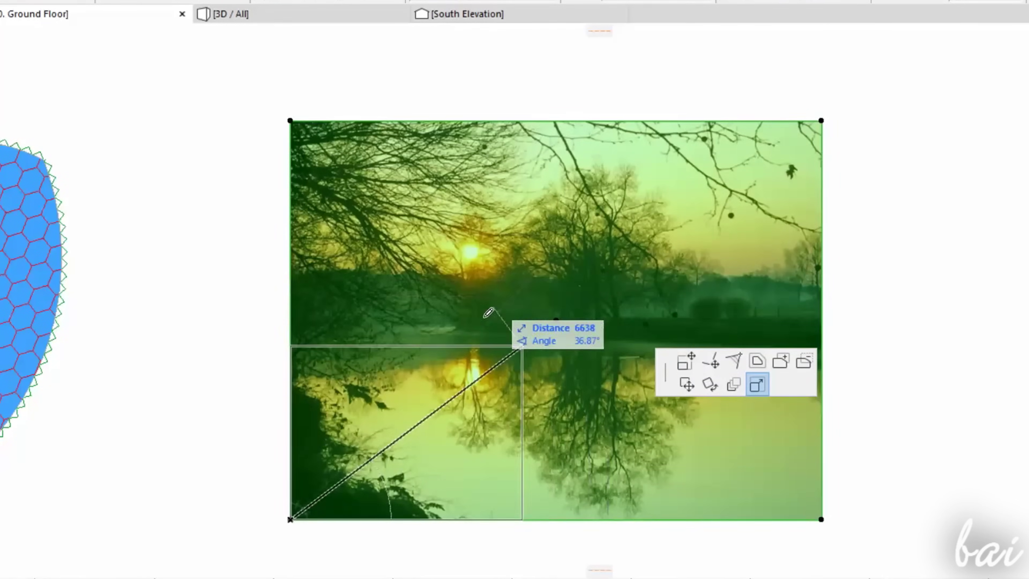
{"action": "left_click", "coordinate": [473, 384]}
{"action": "left_click", "coordinate": [472, 383]}
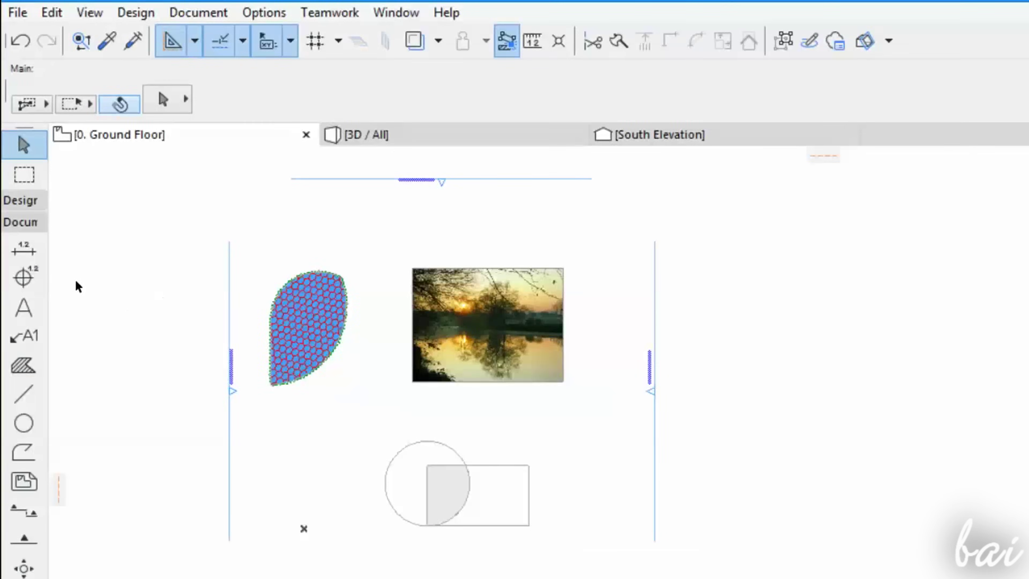
Start saving a copy of the project to the Desktop as an ARCHICAD Solo Project (*.pln), browsing the available file types
{"action": "scroll", "coordinate": [56, 236], "scroll_direction": "up", "scroll_amount": 3}
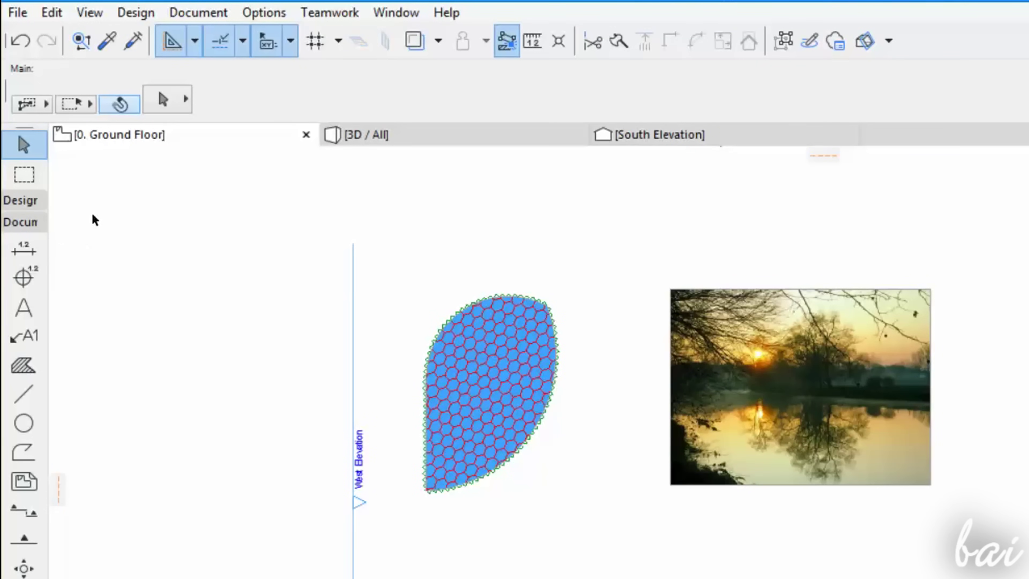
{"action": "left_click", "coordinate": [18, 12]}
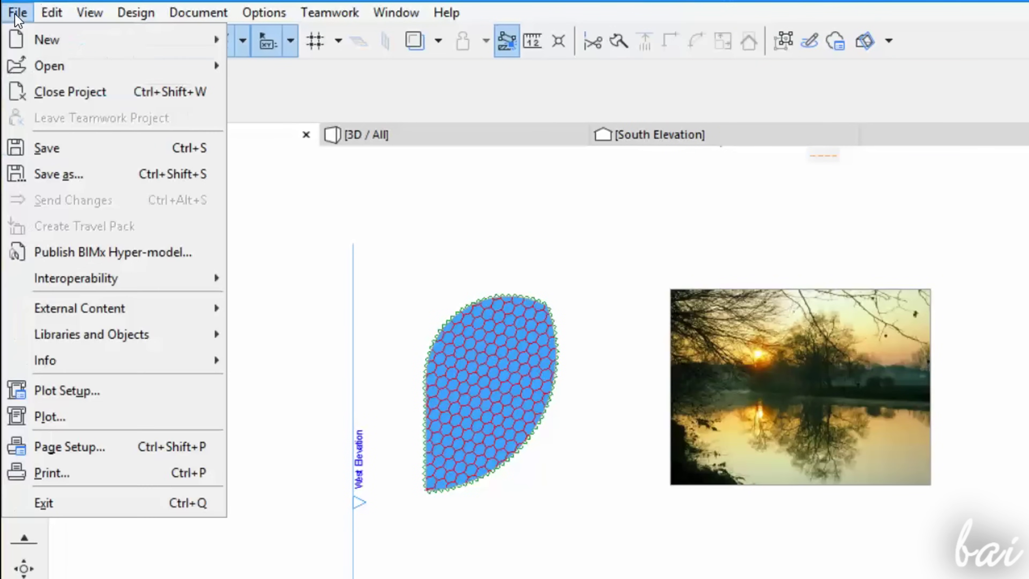
{"action": "left_click", "coordinate": [59, 174]}
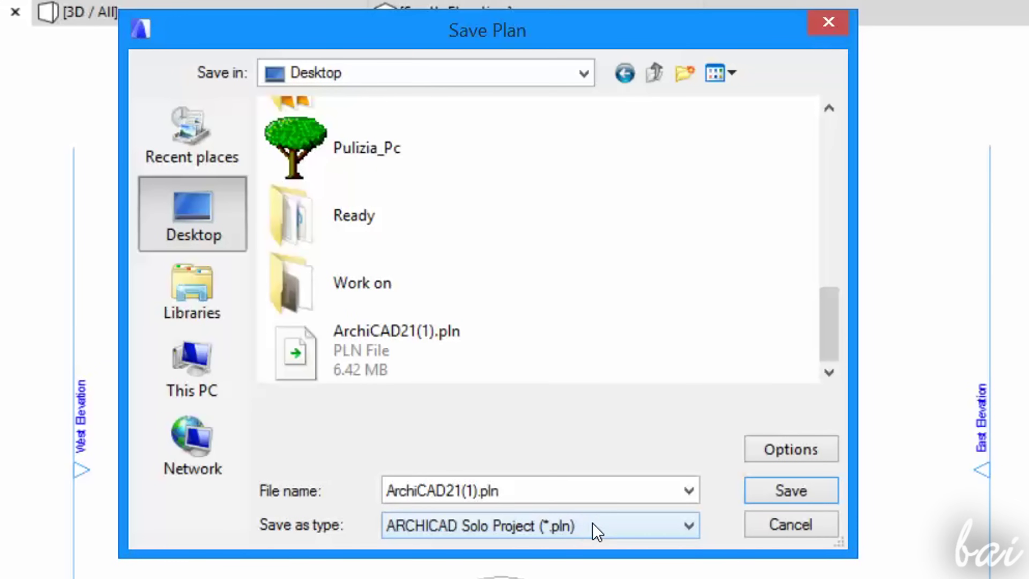
{"action": "left_click", "coordinate": [688, 491]}
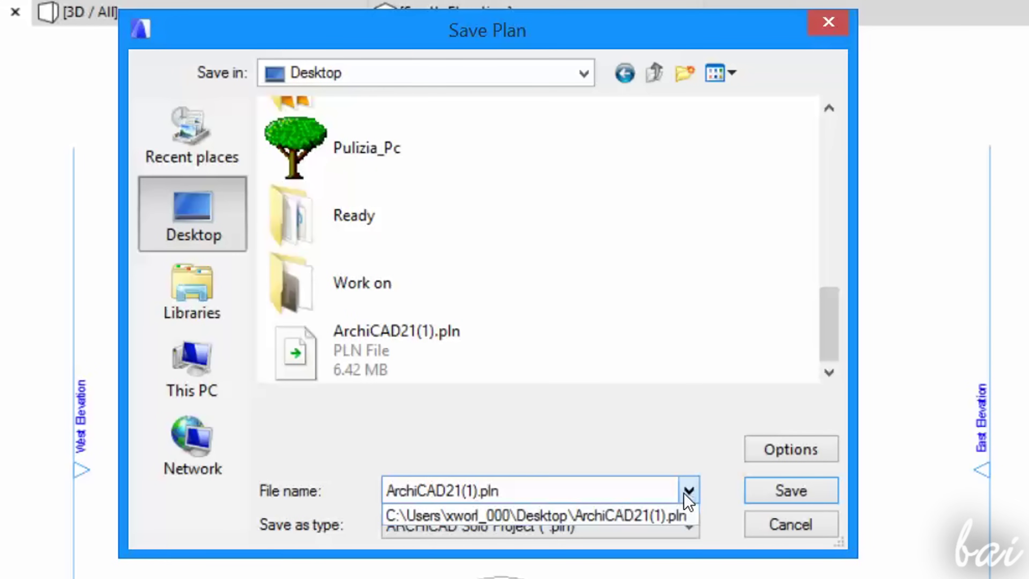
{"action": "left_click", "coordinate": [695, 495]}
{"action": "left_click", "coordinate": [689, 526]}
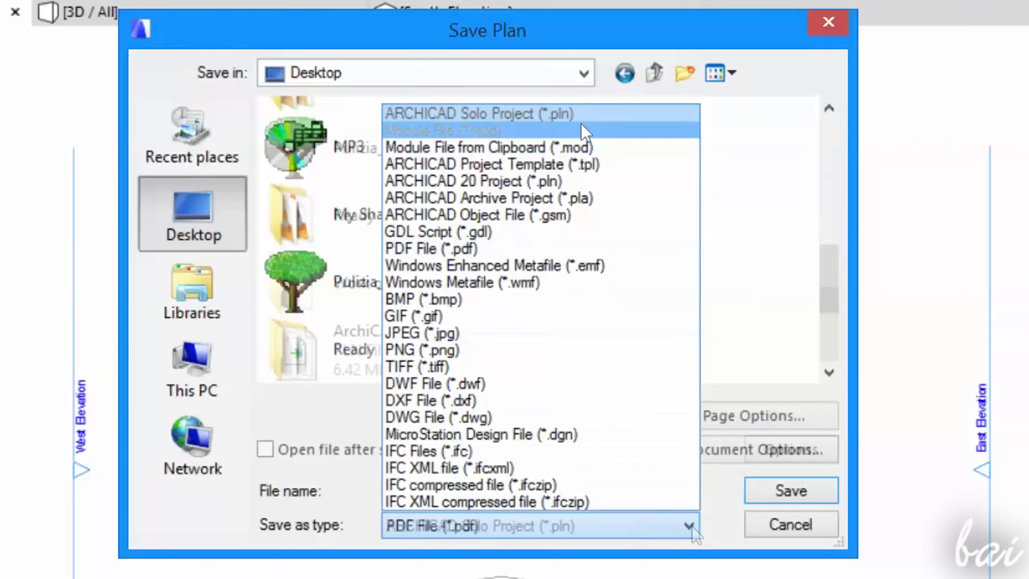
{"action": "left_click", "coordinate": [582, 115]}
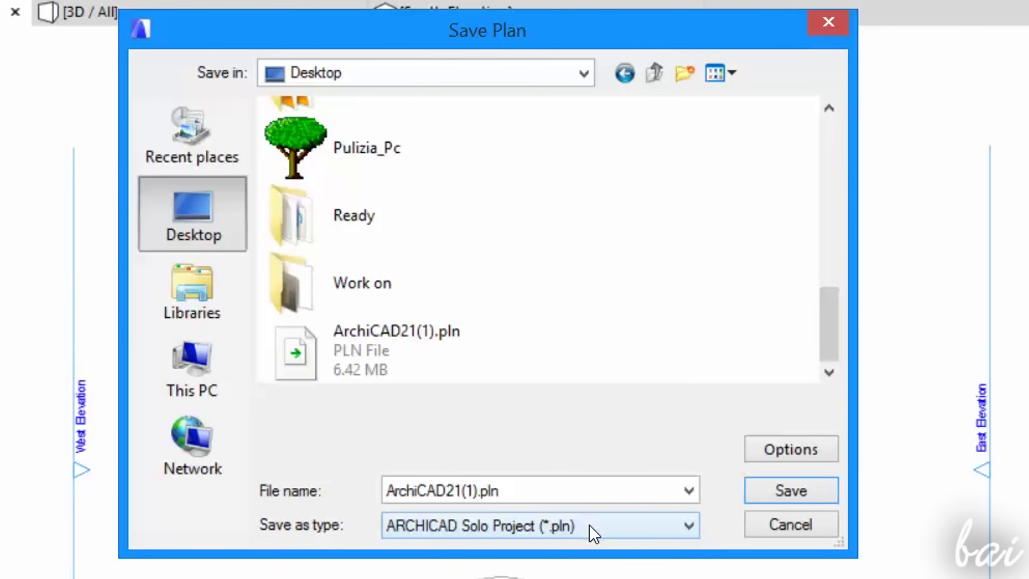
Change the save format of the plan to PDF File (*.pdf)
{"action": "left_click", "coordinate": [688, 491]}
{"action": "left_click", "coordinate": [695, 526]}
{"action": "left_click", "coordinate": [695, 526]}
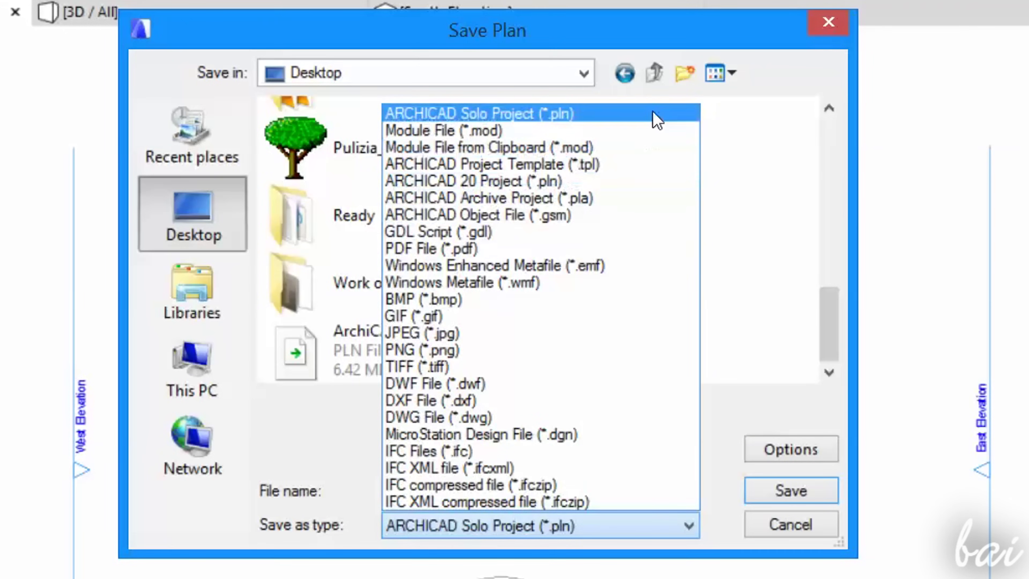
{"action": "left_click", "coordinate": [576, 248]}
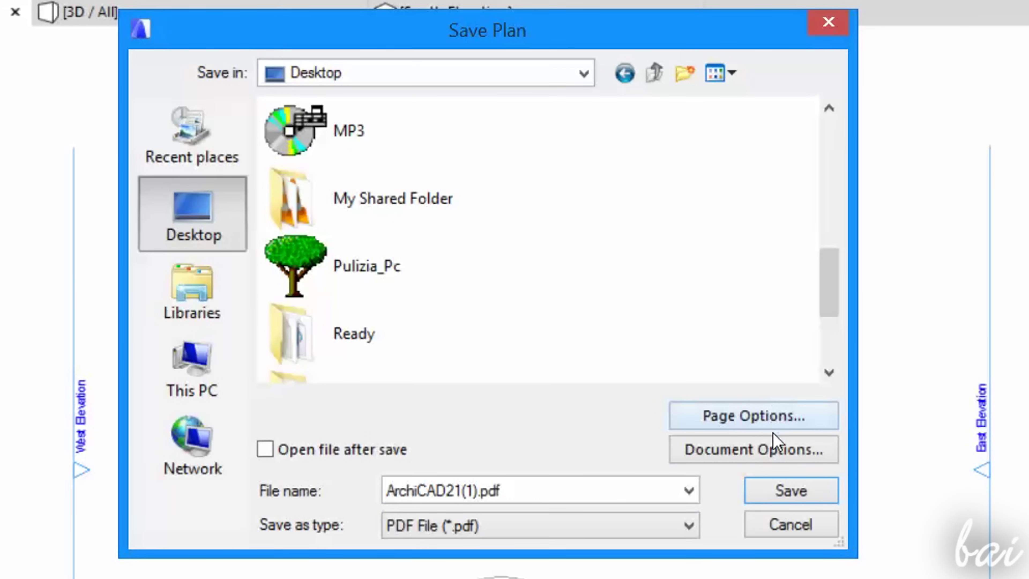
Examine the PDF page options for paper size, page dimensions, orientation and margins
{"action": "left_click", "coordinate": [782, 417]}
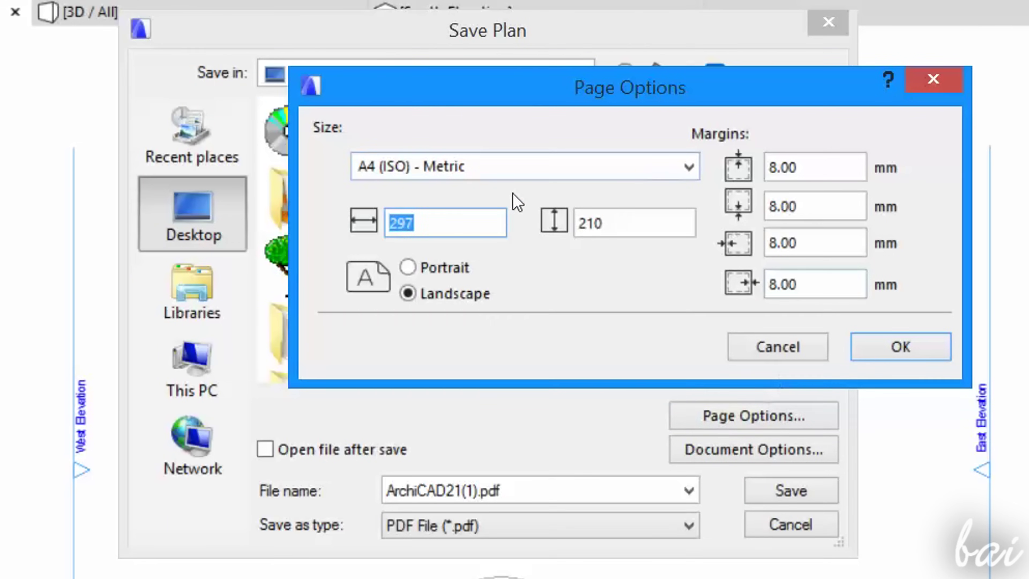
{"action": "left_click", "coordinate": [484, 170]}
{"action": "left_click", "coordinate": [668, 171]}
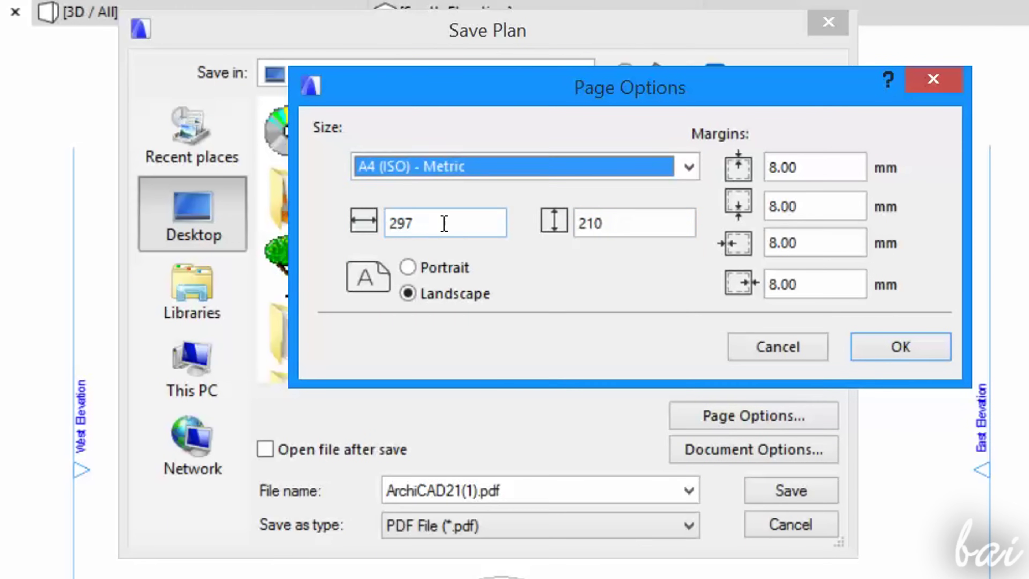
{"action": "double_click", "coordinate": [443, 223]}
{"action": "left_click", "coordinate": [621, 213]}
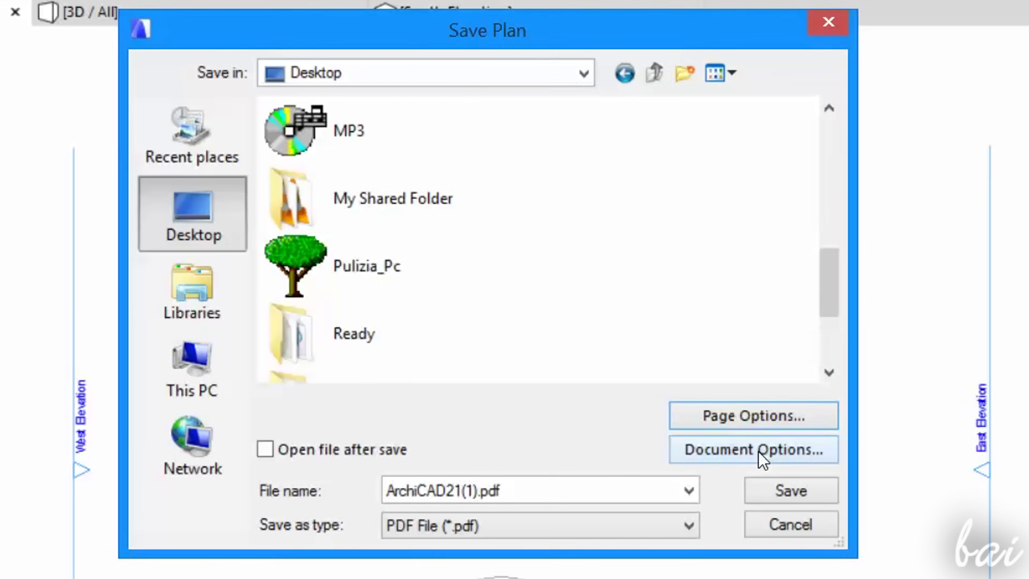
Examine the PDF document options for print area, scale, header/footer and colour, keeping Entire Drawing, and leave without saving
{"action": "left_click", "coordinate": [759, 451]}
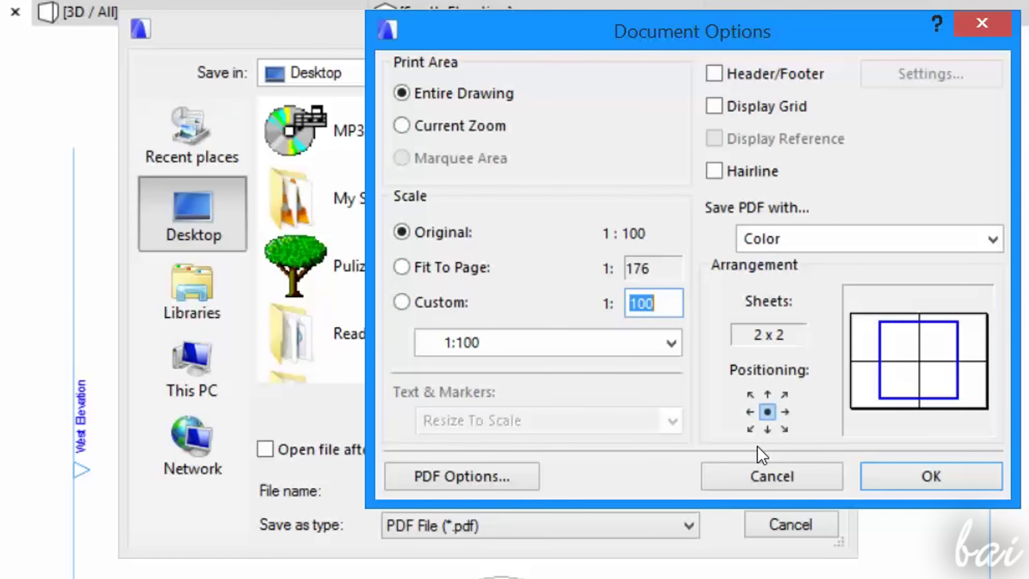
{"action": "left_click", "coordinate": [467, 126]}
{"action": "left_click", "coordinate": [475, 92]}
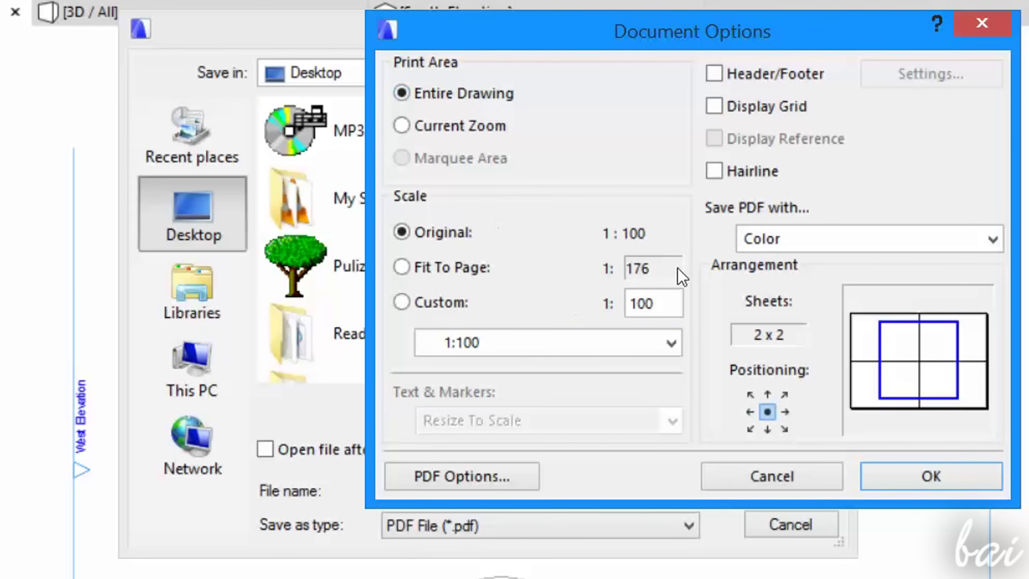
{"action": "left_click", "coordinate": [670, 344]}
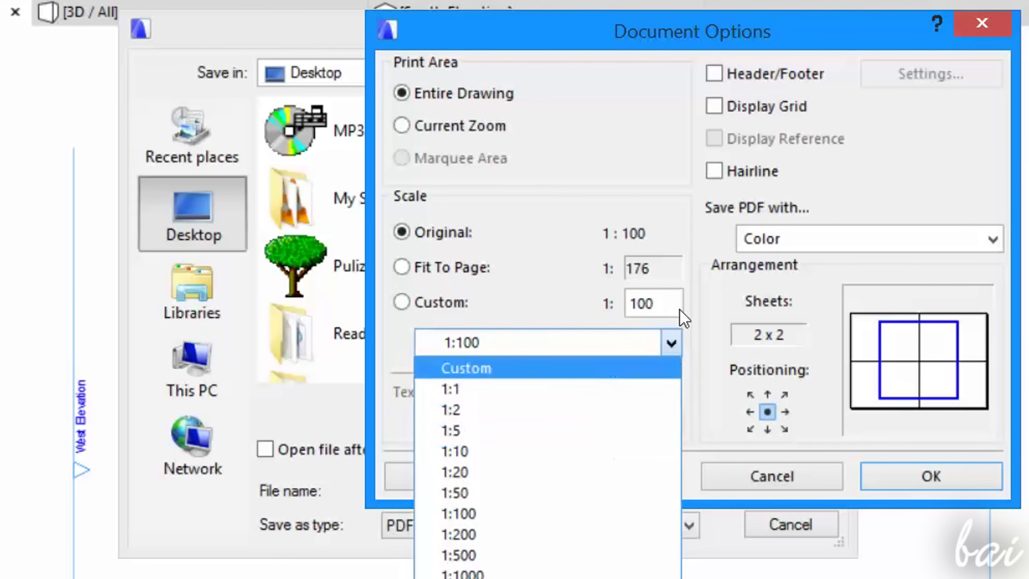
{"action": "left_click", "coordinate": [670, 342]}
{"action": "left_click", "coordinate": [714, 73]}
{"action": "left_click", "coordinate": [714, 74]}
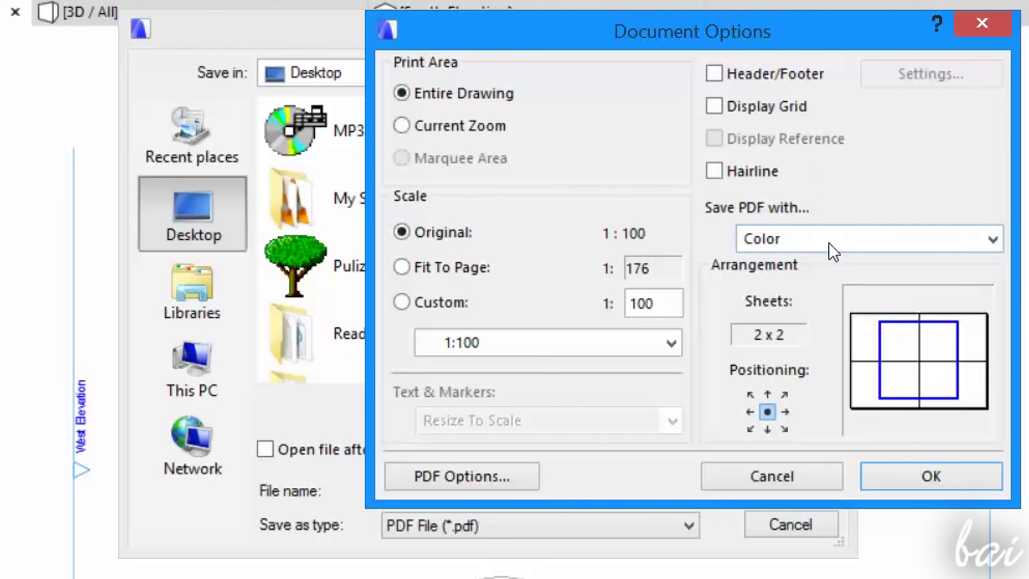
{"action": "left_click", "coordinate": [804, 483]}
{"action": "left_click", "coordinate": [808, 528]}
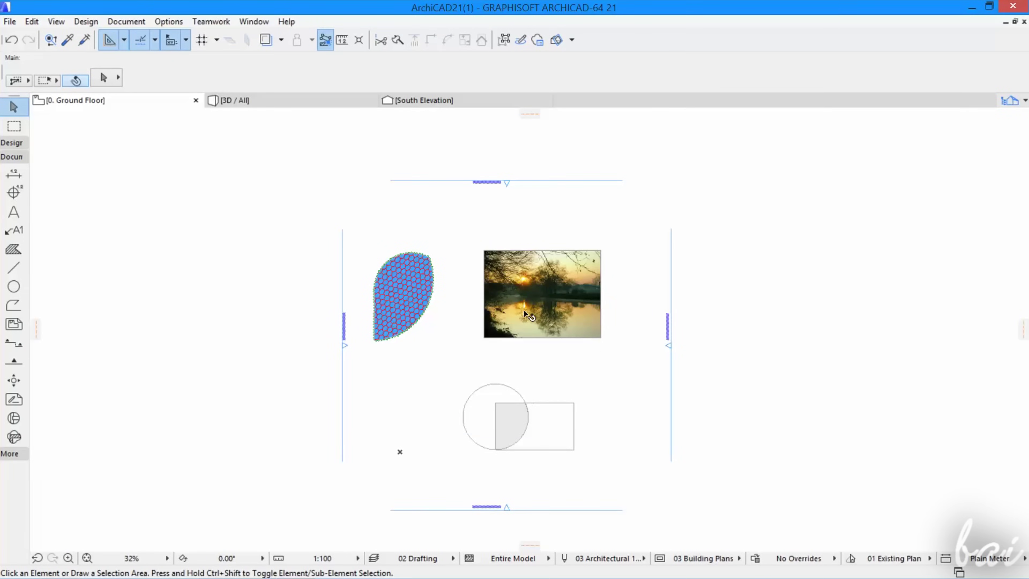
{"action": "scroll", "coordinate": [525, 314], "scroll_direction": "up", "scroll_amount": 5}
{"action": "scroll", "coordinate": [572, 299], "scroll_direction": "down", "scroll_amount": 4}
{"action": "scroll", "coordinate": [426, 287], "scroll_direction": "up", "scroll_amount": 1}
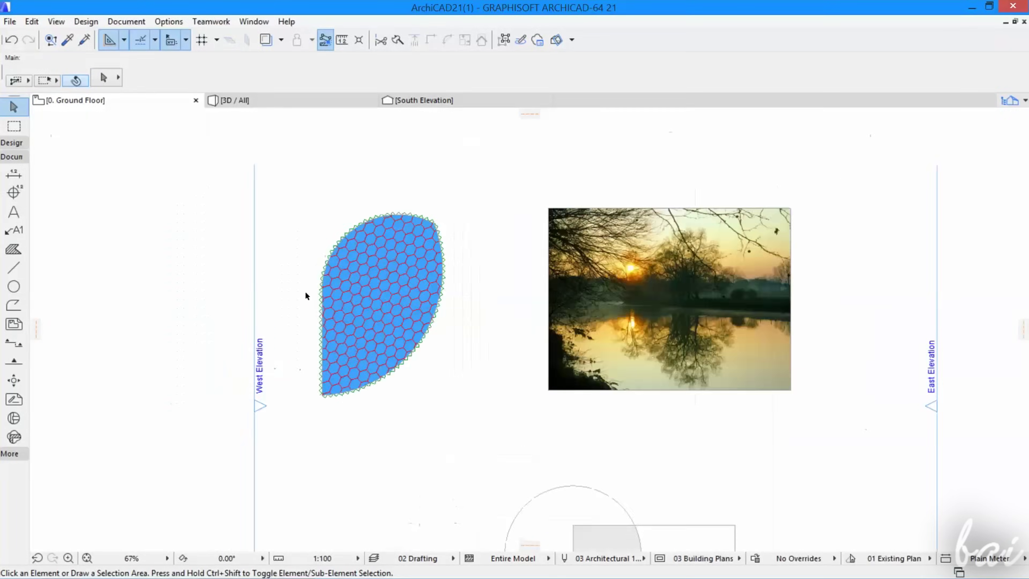